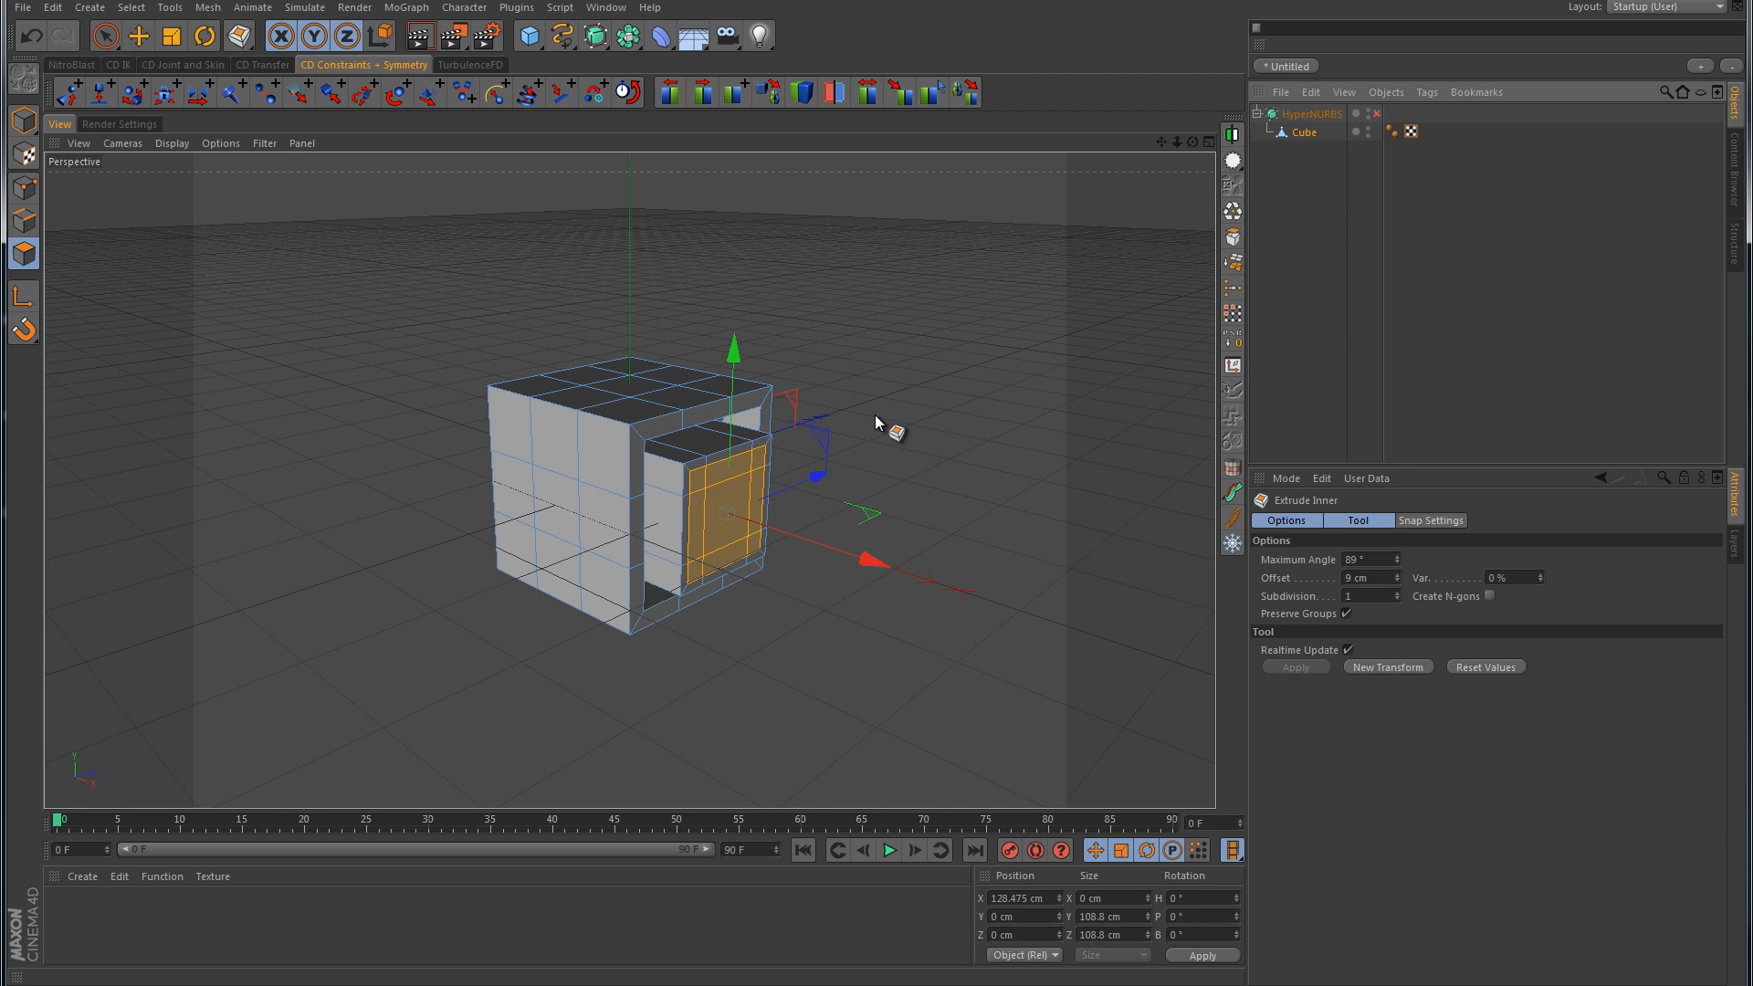
Step: Select all polygons of the inner block using Loop Selection on its sides and Fill Selection on its front
{"action": "scroll", "coordinate": [875, 421], "scroll_direction": "up", "scroll_amount": 6}
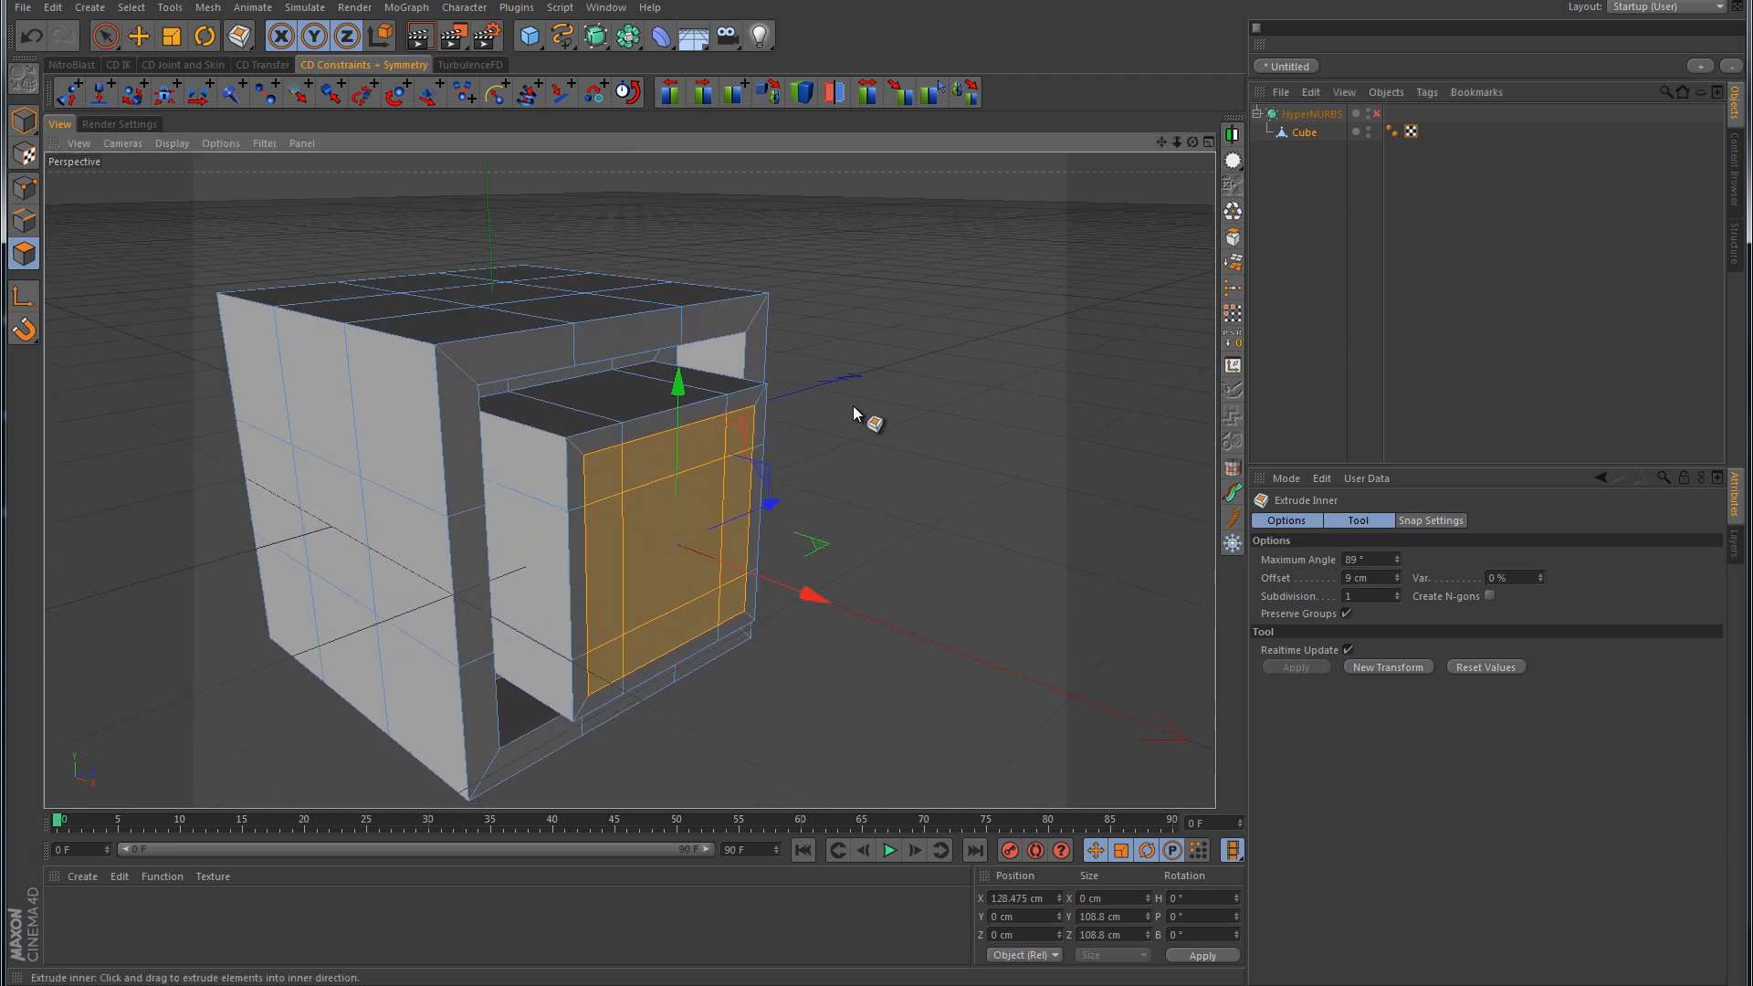
{"action": "key", "text": "u"}
{"action": "key", "text": "l"}
{"action": "left_click", "coordinate": [542, 429]}
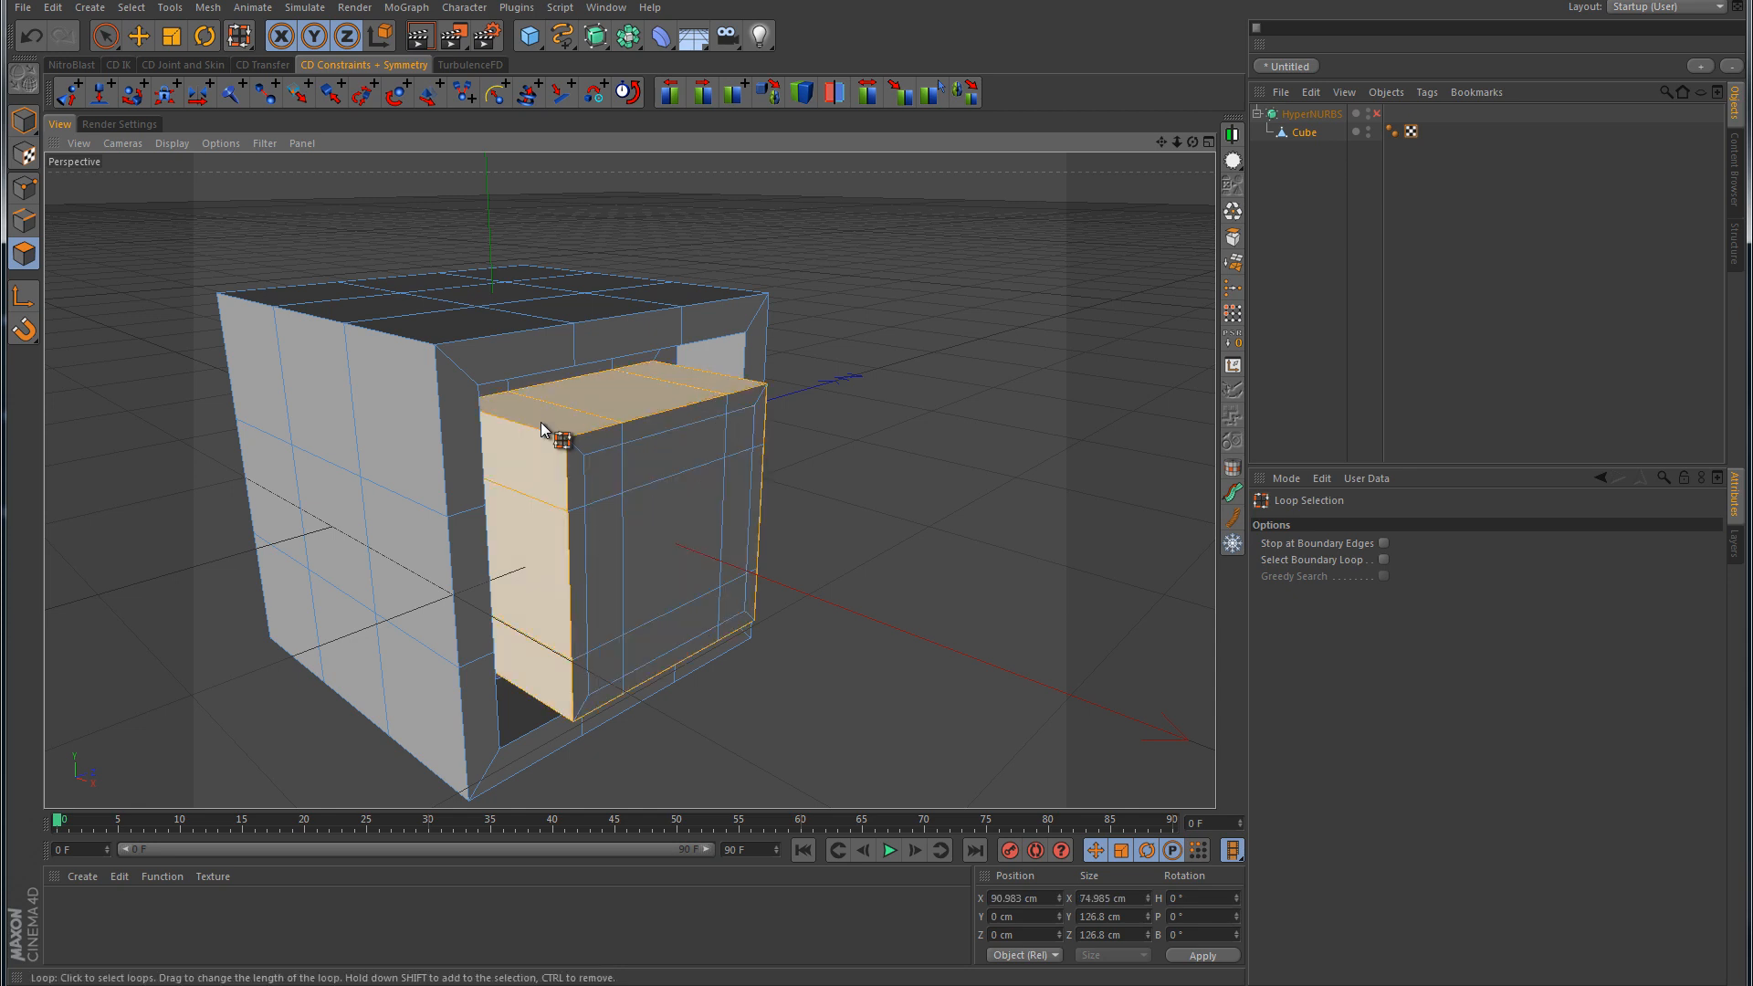
{"action": "key", "text": "u"}
{"action": "key", "text": "f"}
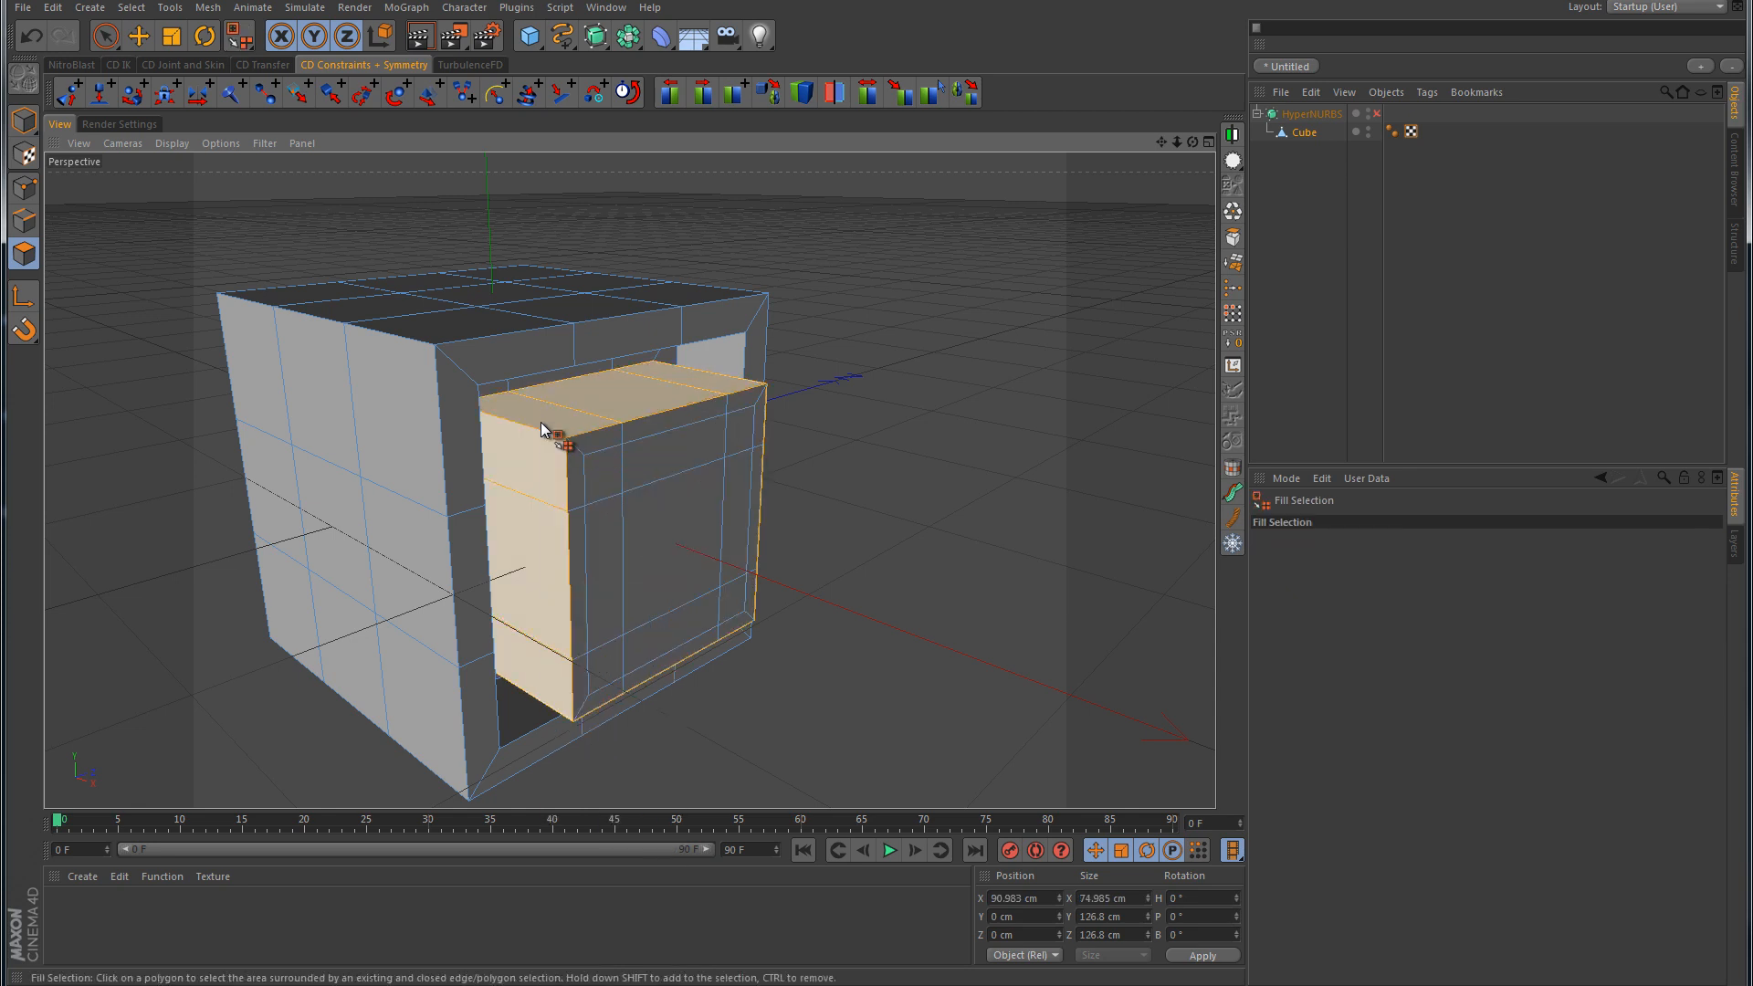
{"action": "left_click", "coordinate": [676, 522]}
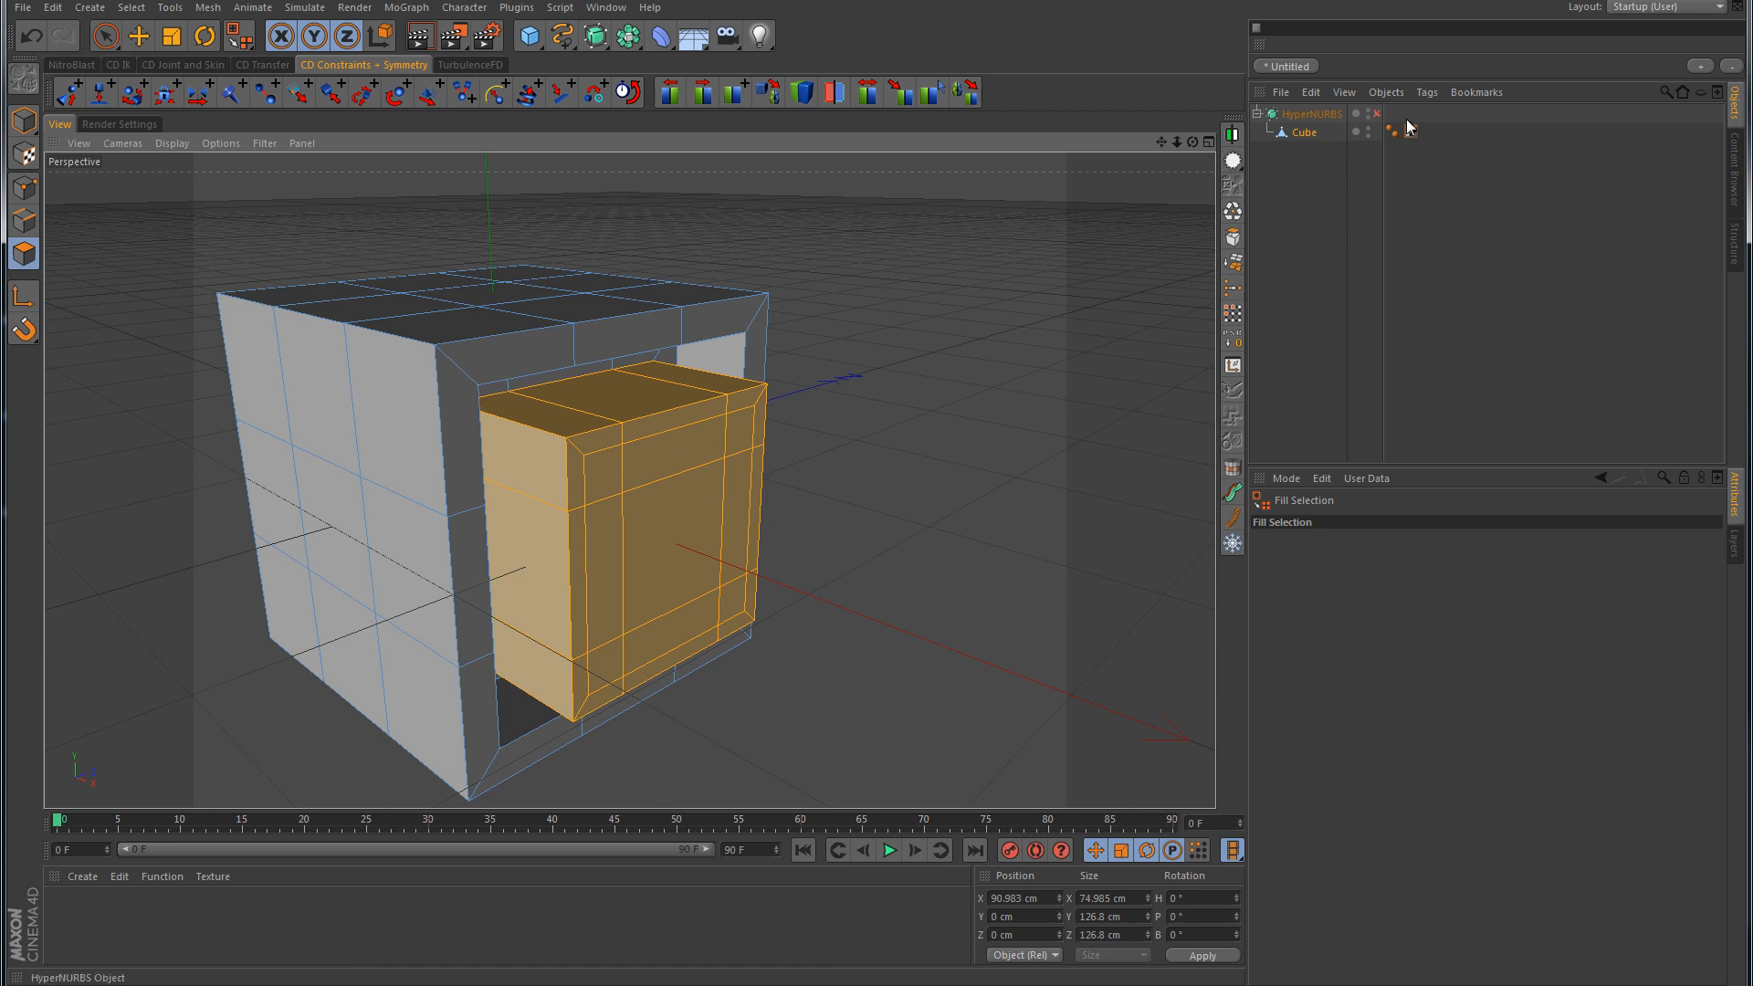
Step: Enable HyperNURBS smoothing and split the selected inner block into a separate object, leaving its polygons deselected
{"action": "left_click", "coordinate": [1376, 115]}
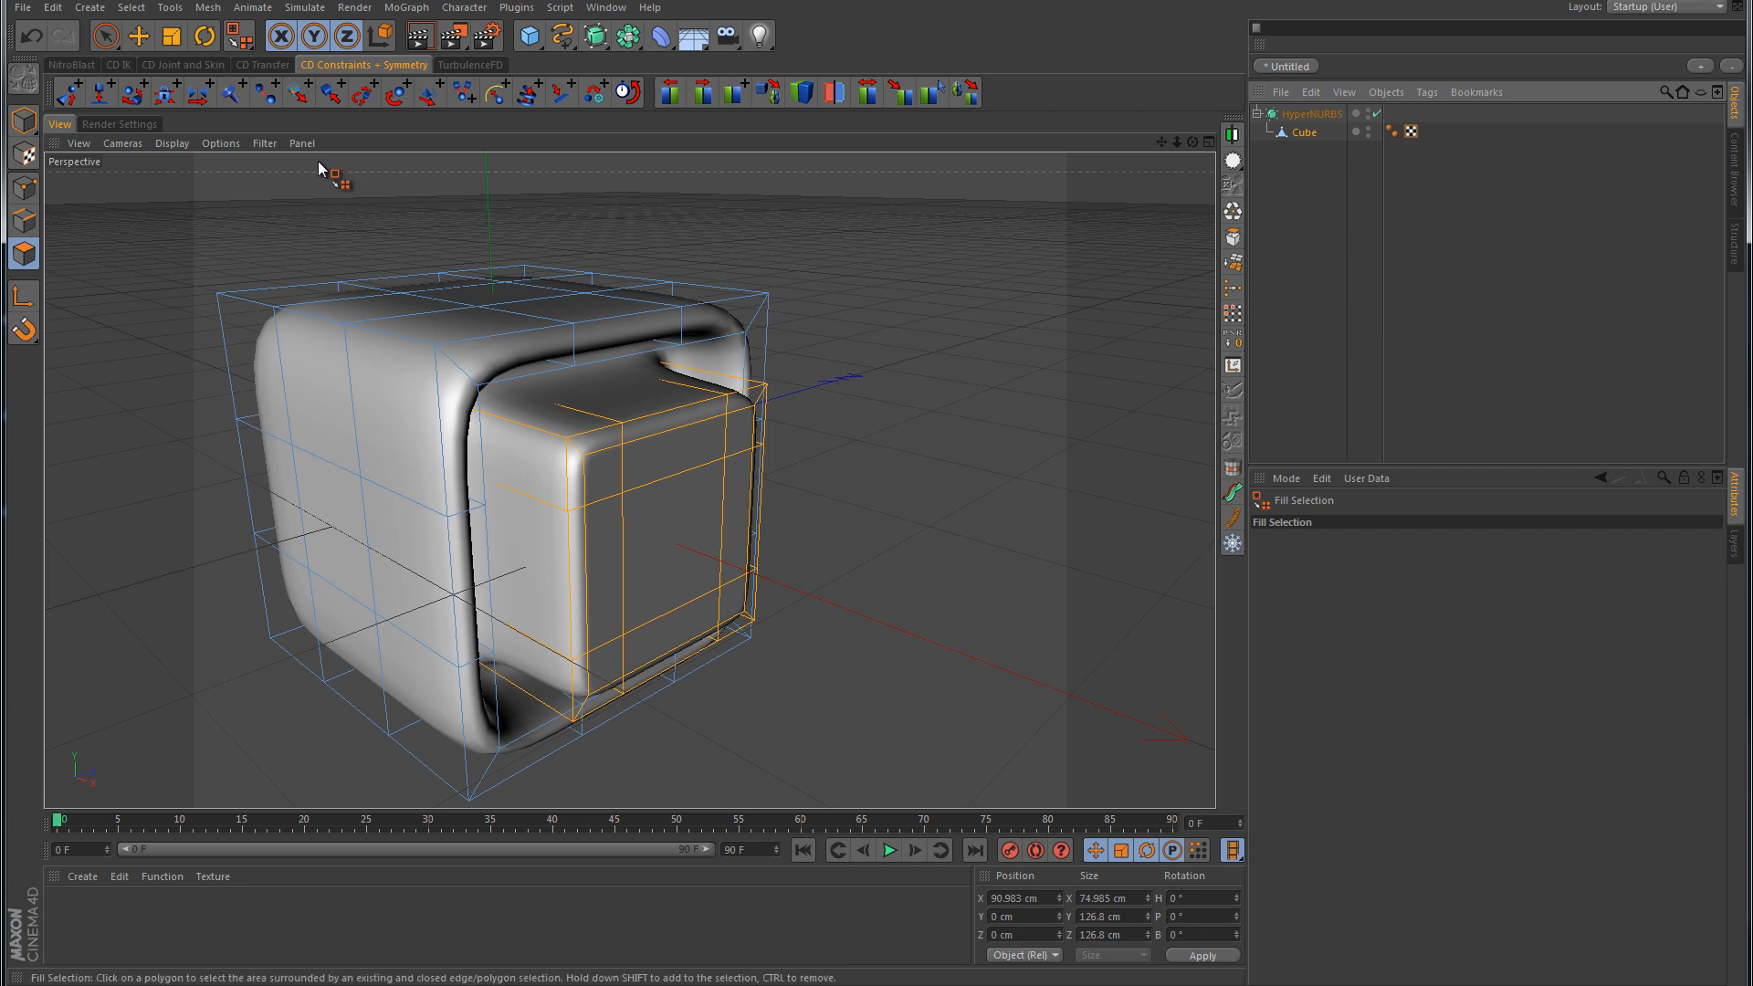
{"action": "left_click", "coordinate": [209, 9]}
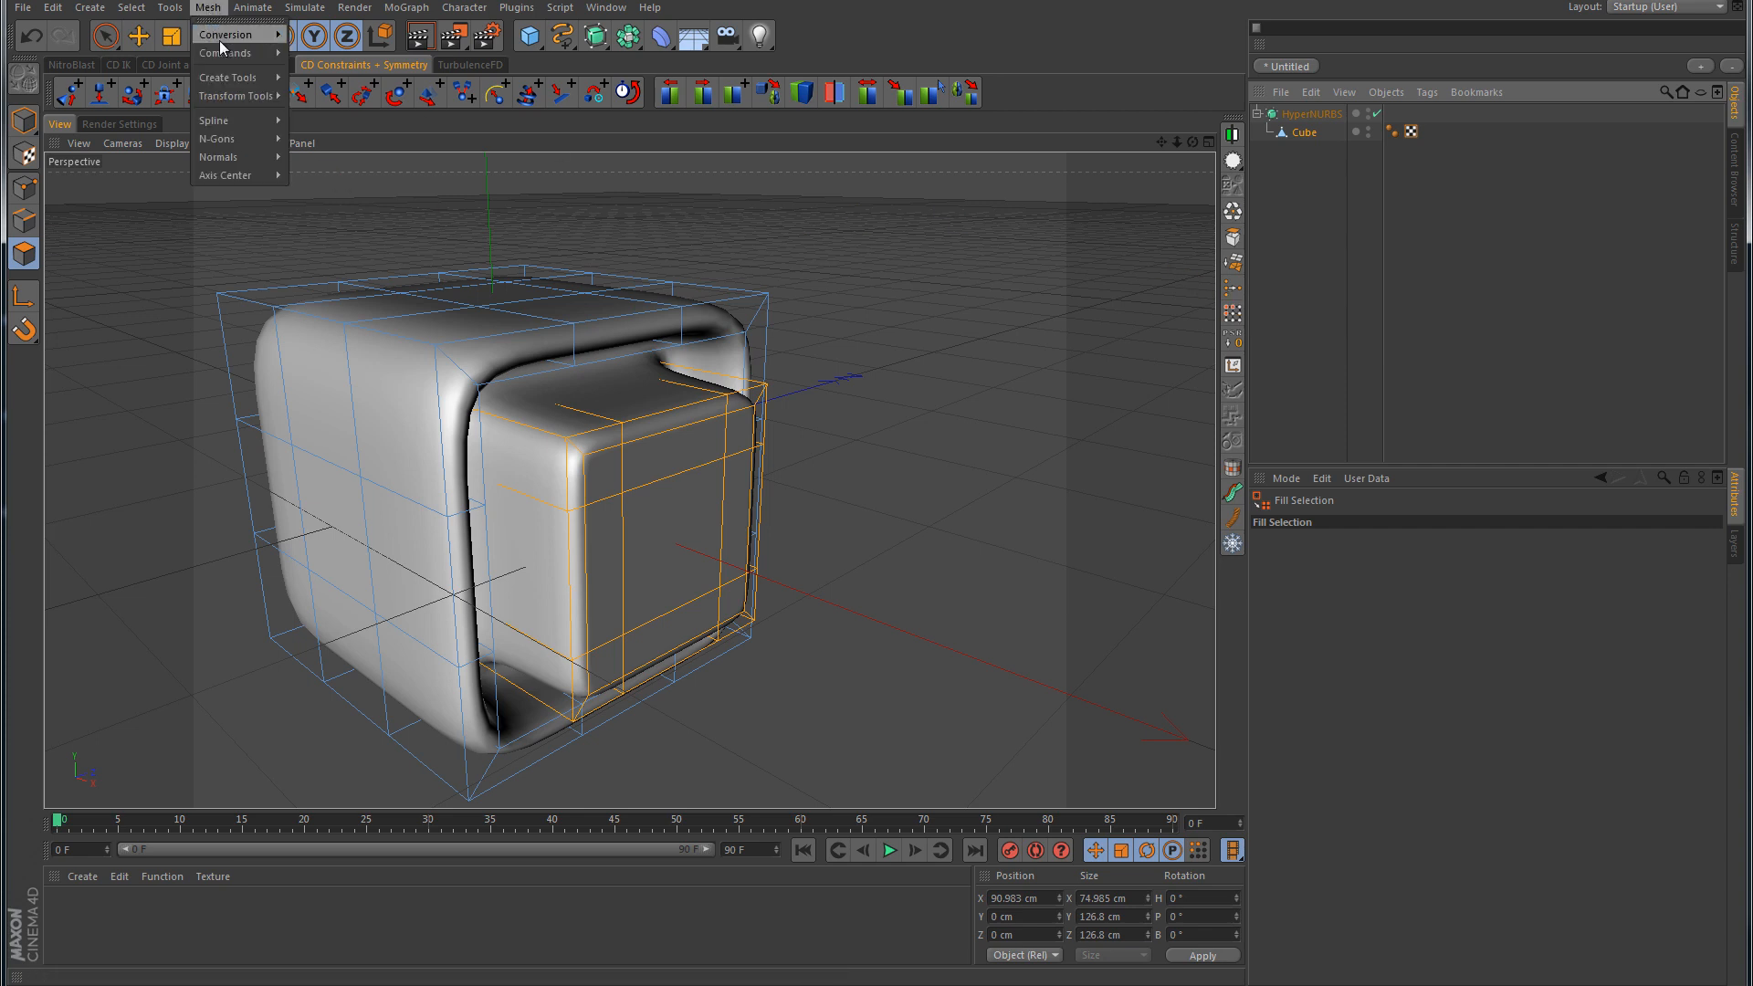
{"action": "mouse_move", "coordinate": [239, 53]}
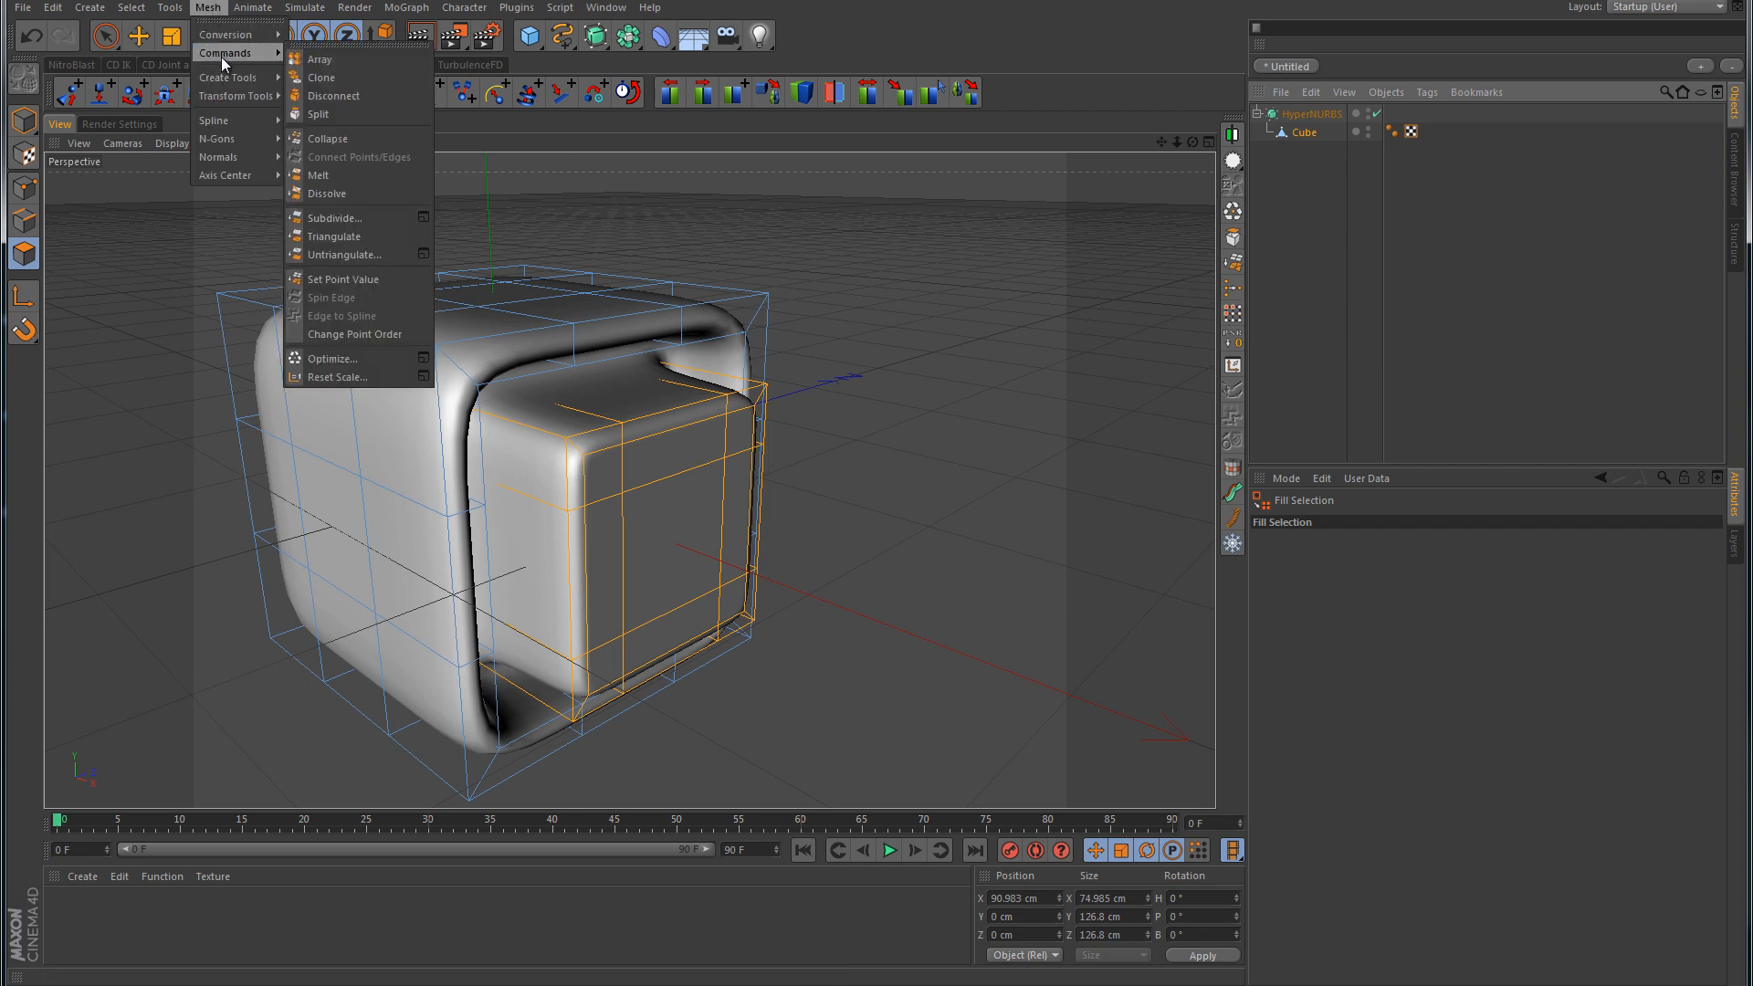
{"action": "left_click", "coordinate": [318, 116]}
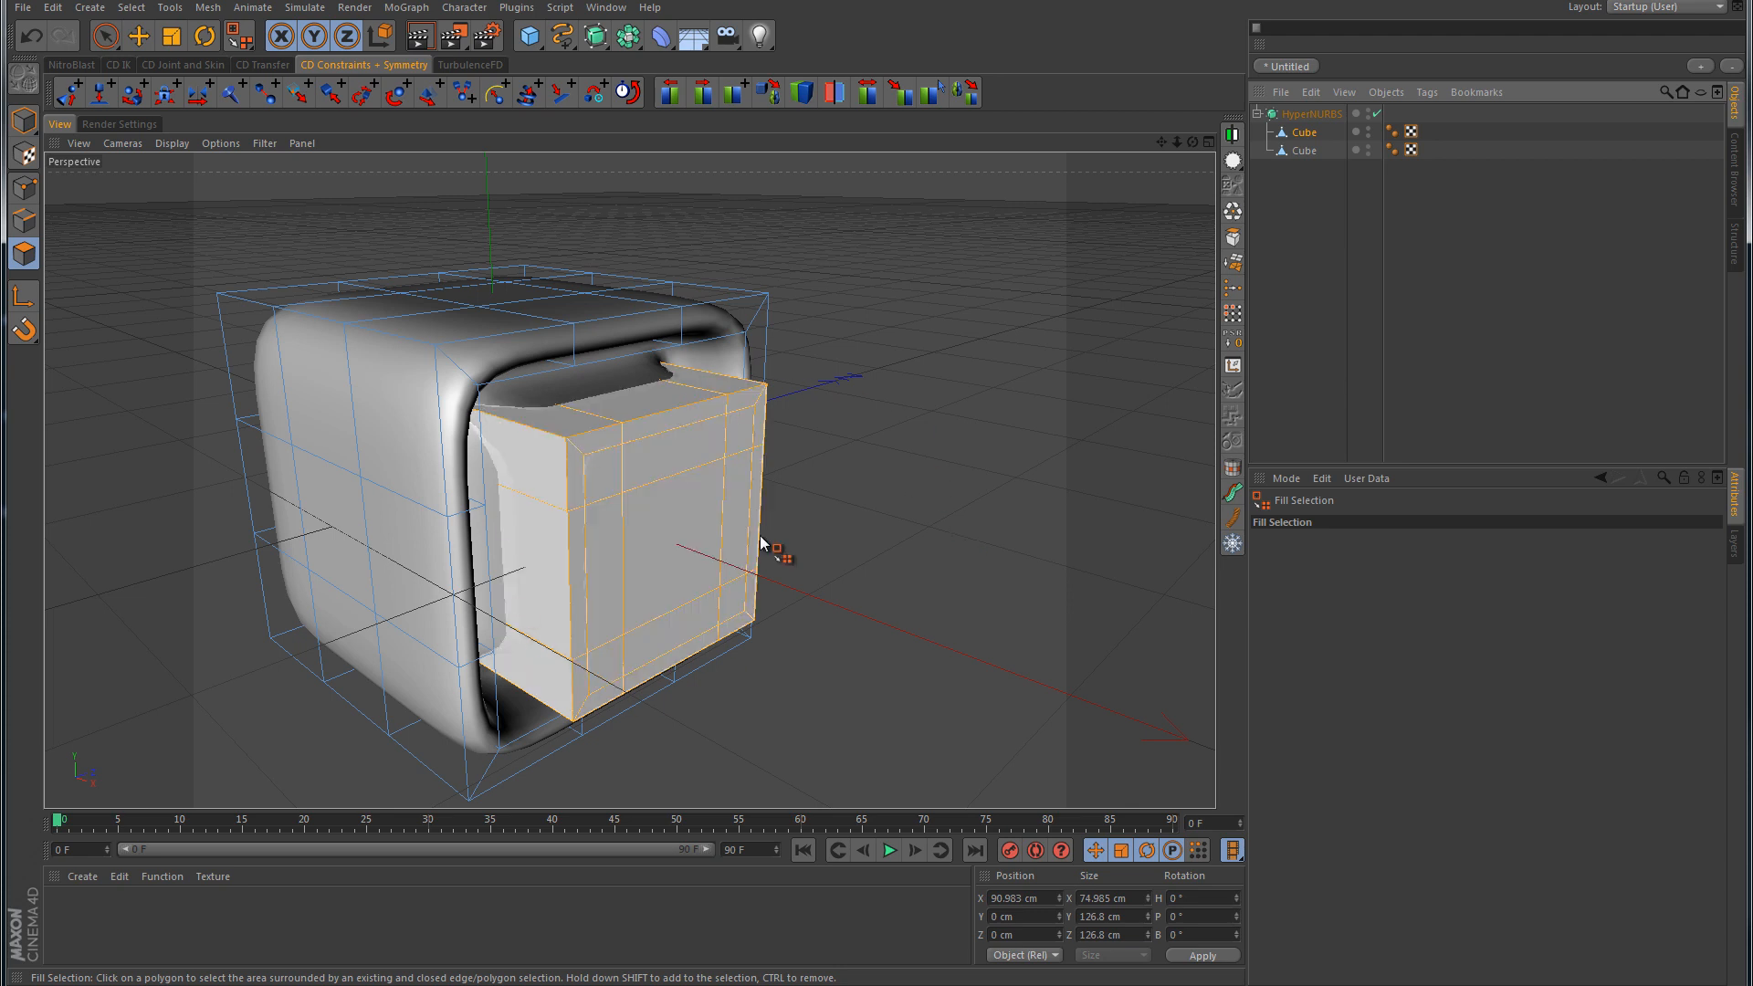
{"action": "left_click", "coordinate": [940, 487]}
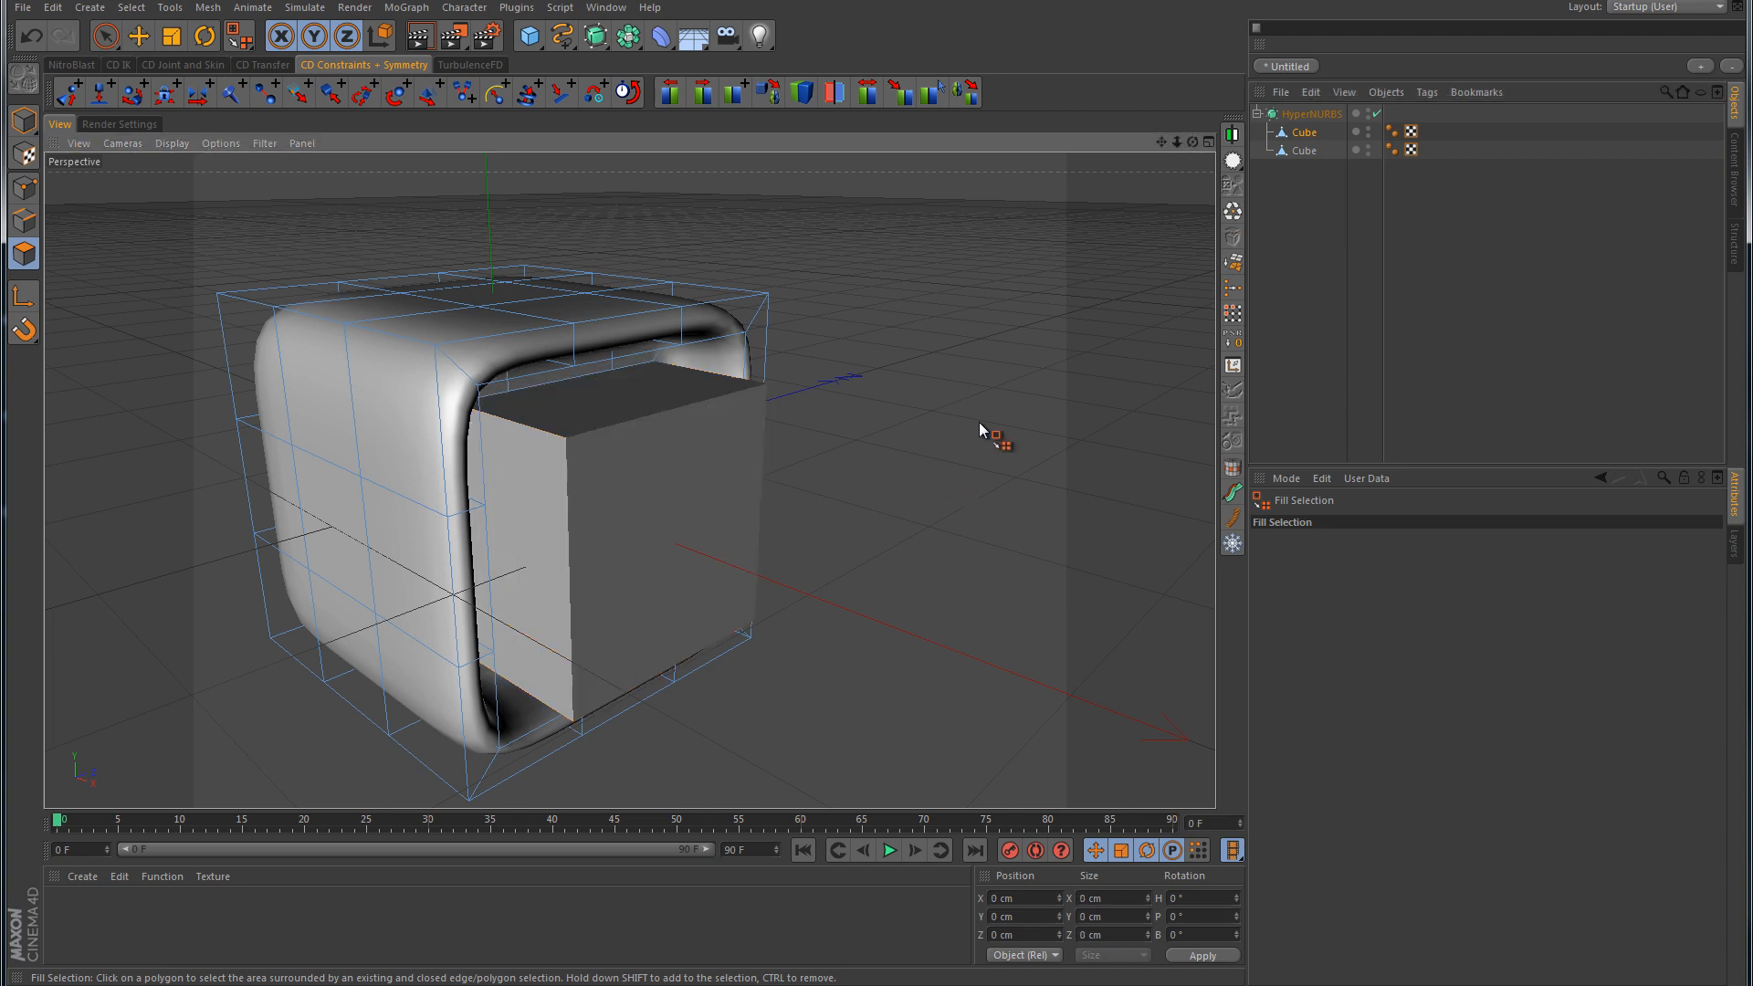
Step: Inspect the two separate cubes with HyperNURBS off, temporarily hiding the outer shell to isolate the inner block, and restore both settings
{"action": "left_click", "coordinate": [1377, 113]}
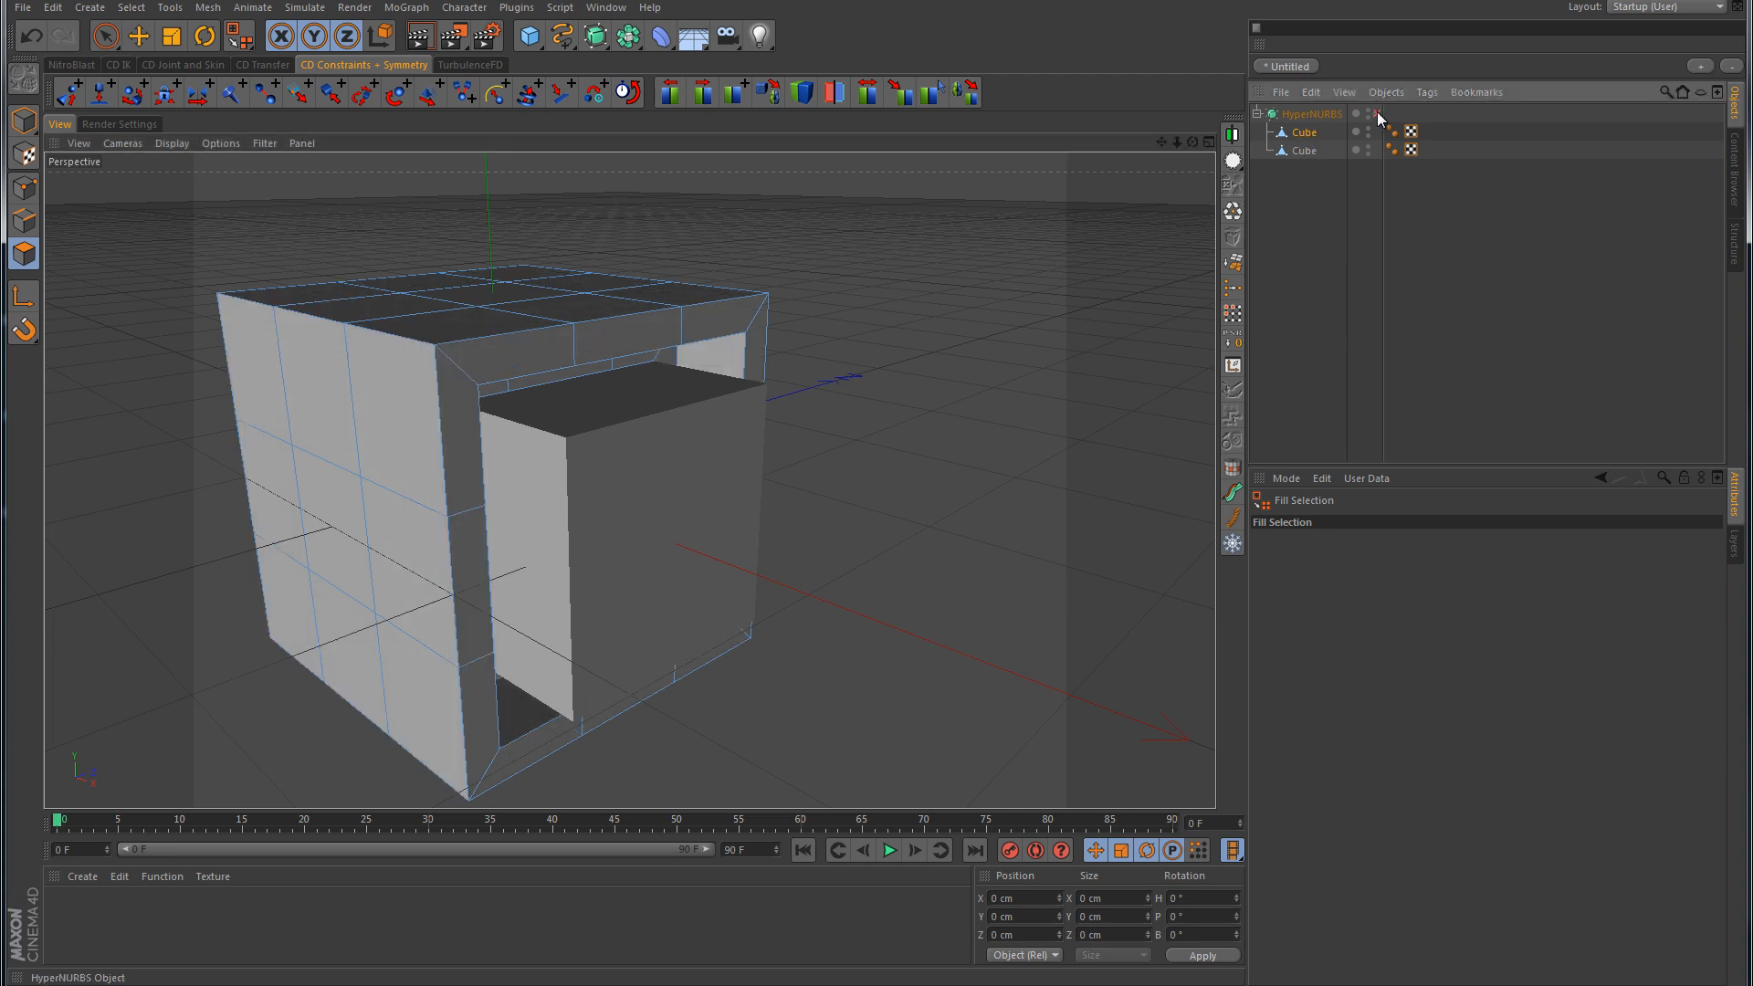
{"action": "left_click", "coordinate": [1307, 134]}
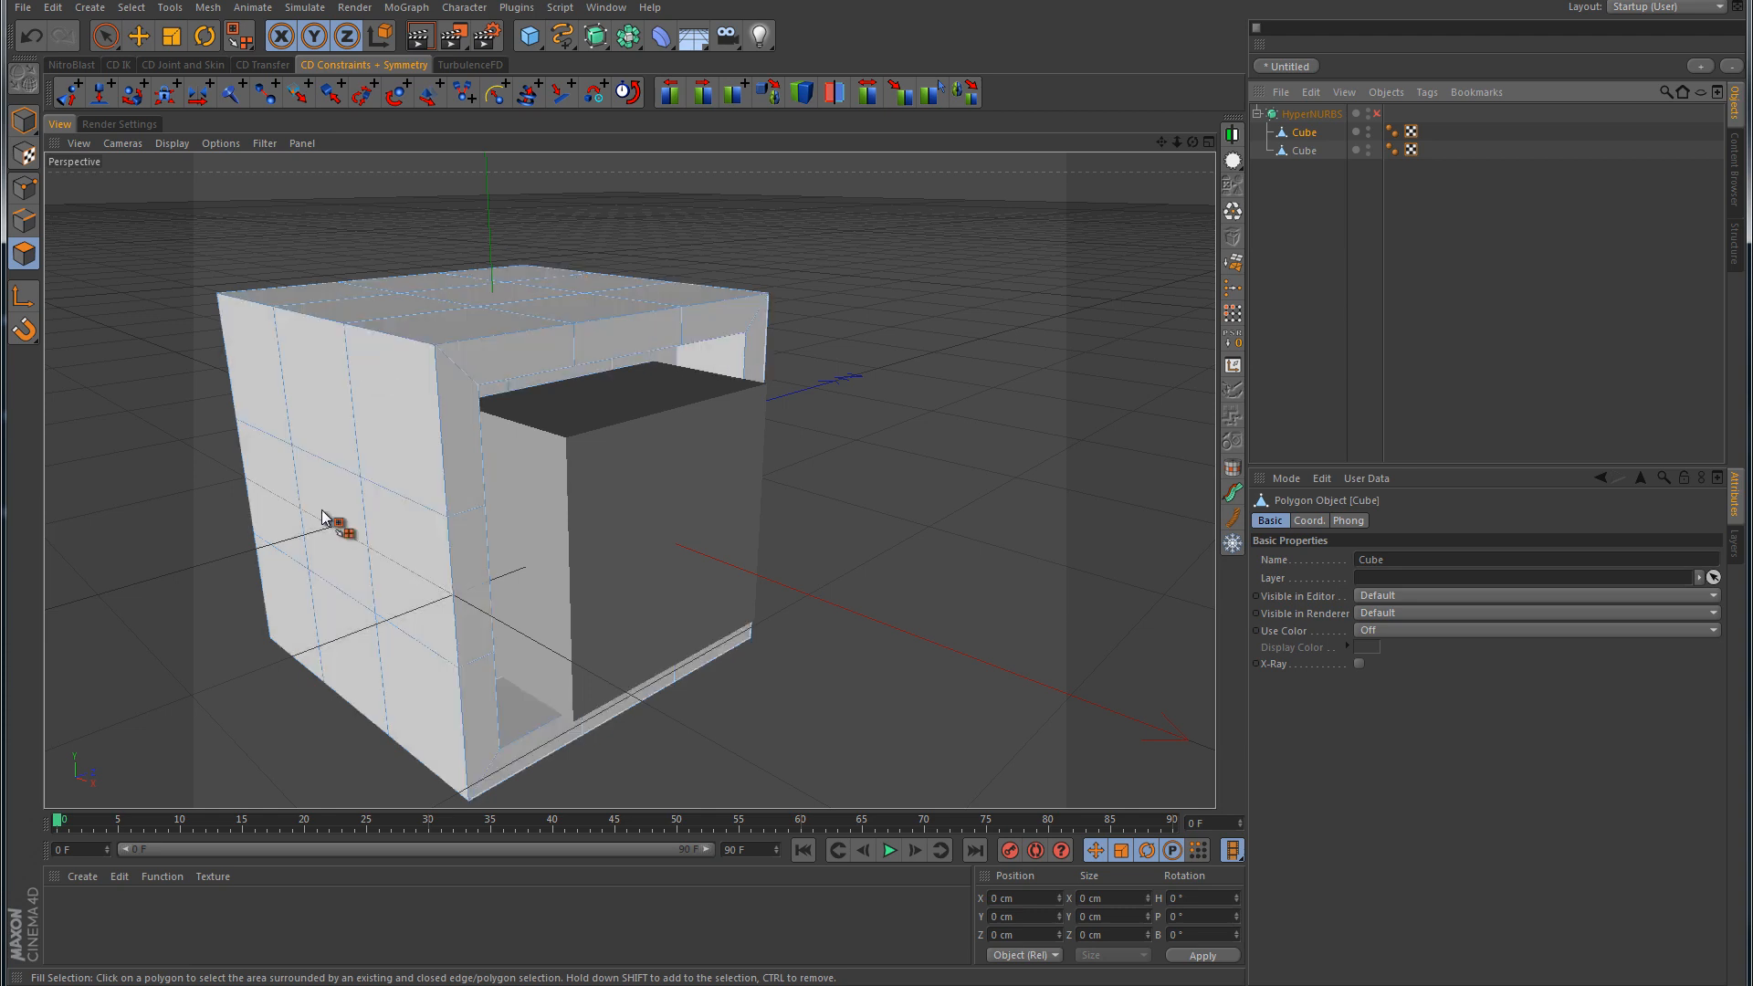
{"action": "left_click", "coordinate": [105, 35]}
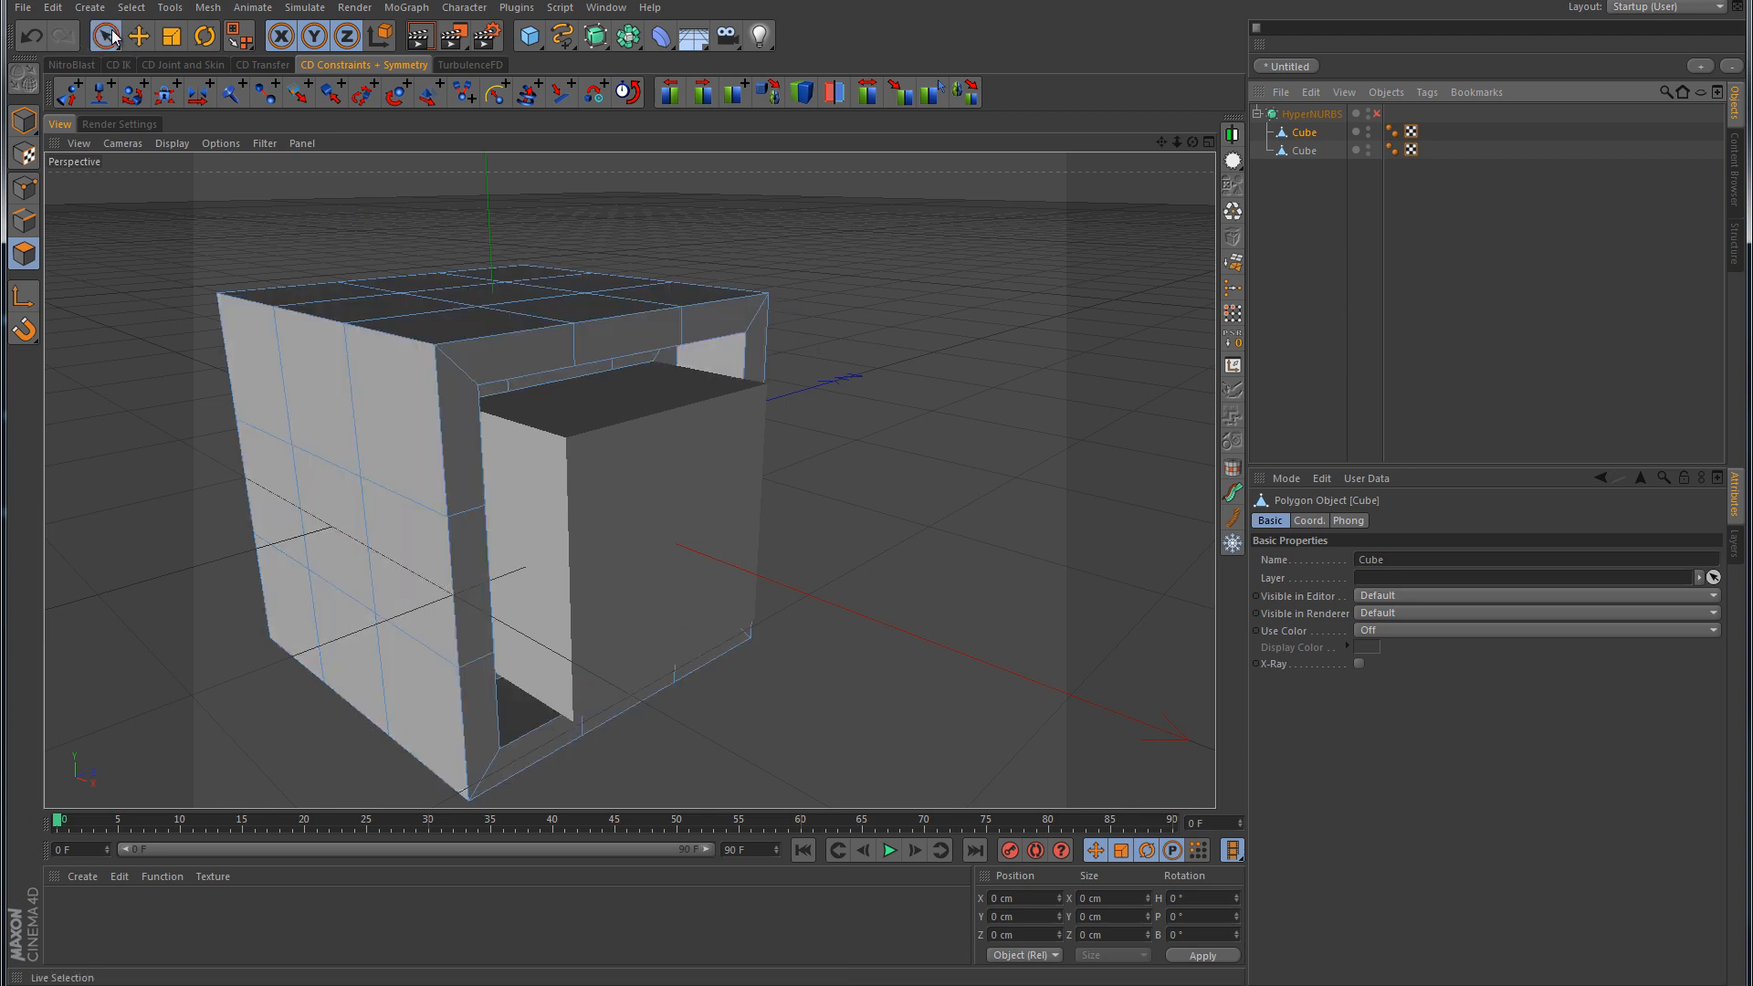
{"action": "left_click", "coordinate": [1311, 151]}
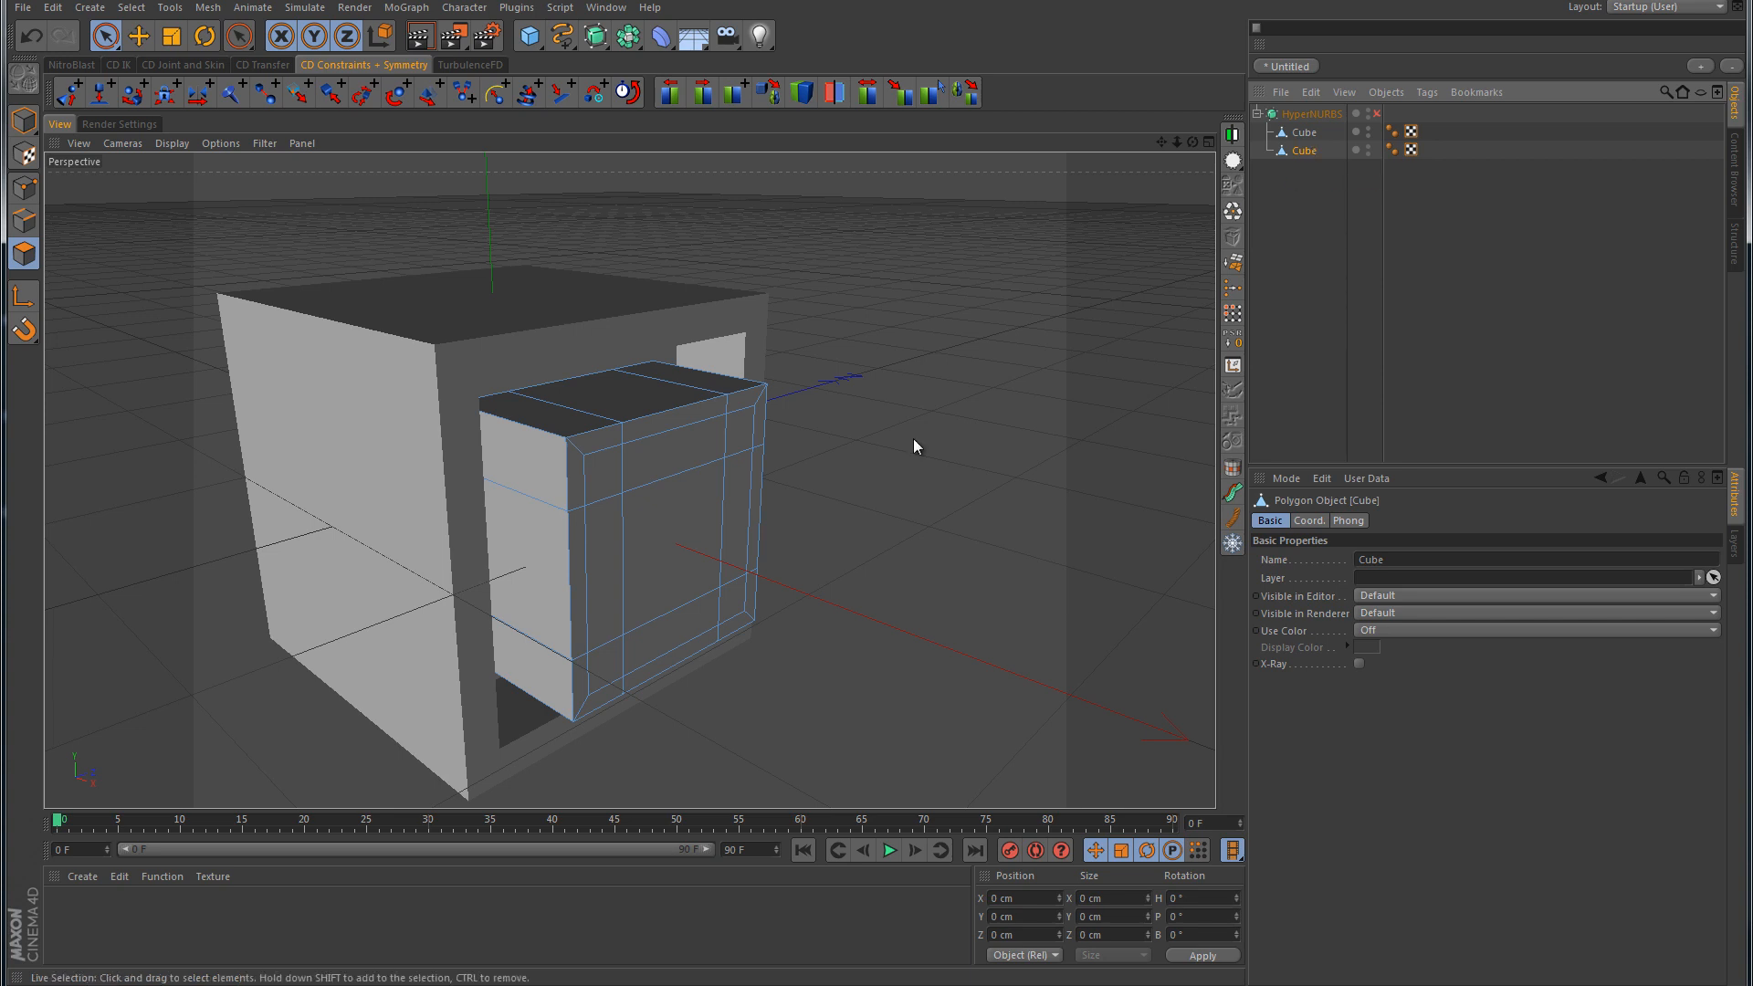
{"action": "double_click", "coordinate": [1367, 128]}
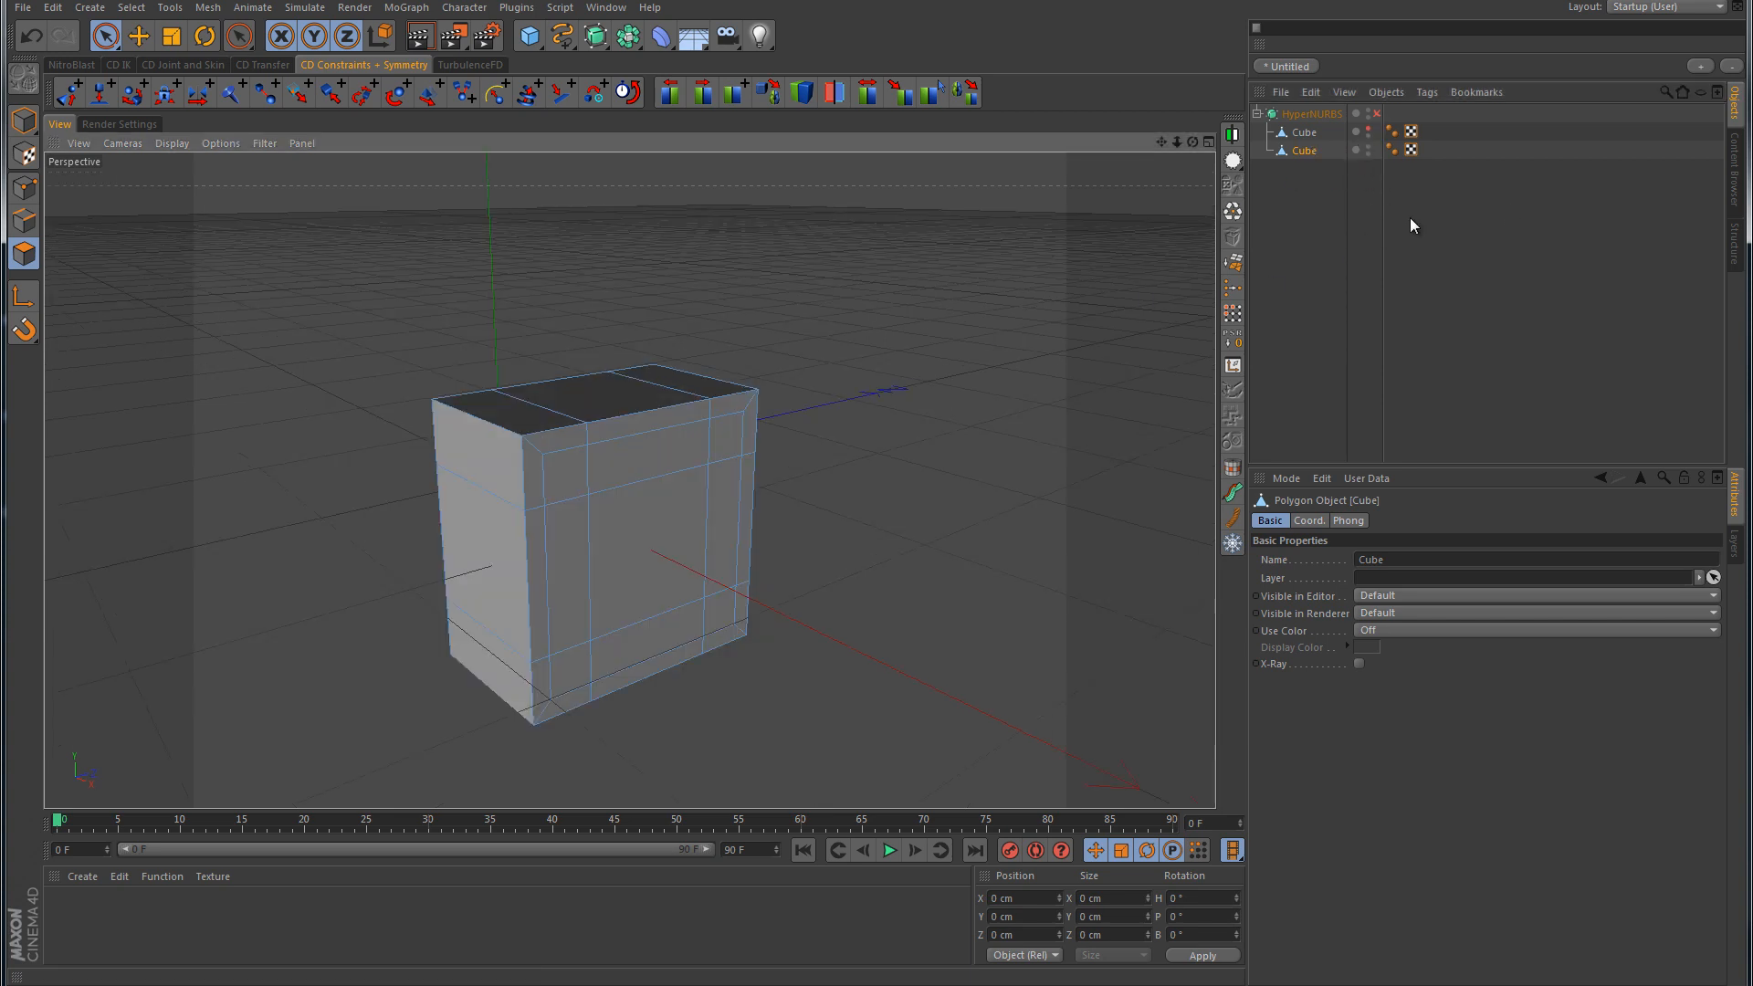
{"action": "left_click", "coordinate": [1367, 128]}
{"action": "left_click", "coordinate": [1376, 115]}
{"action": "left_click", "coordinate": [1452, 262]}
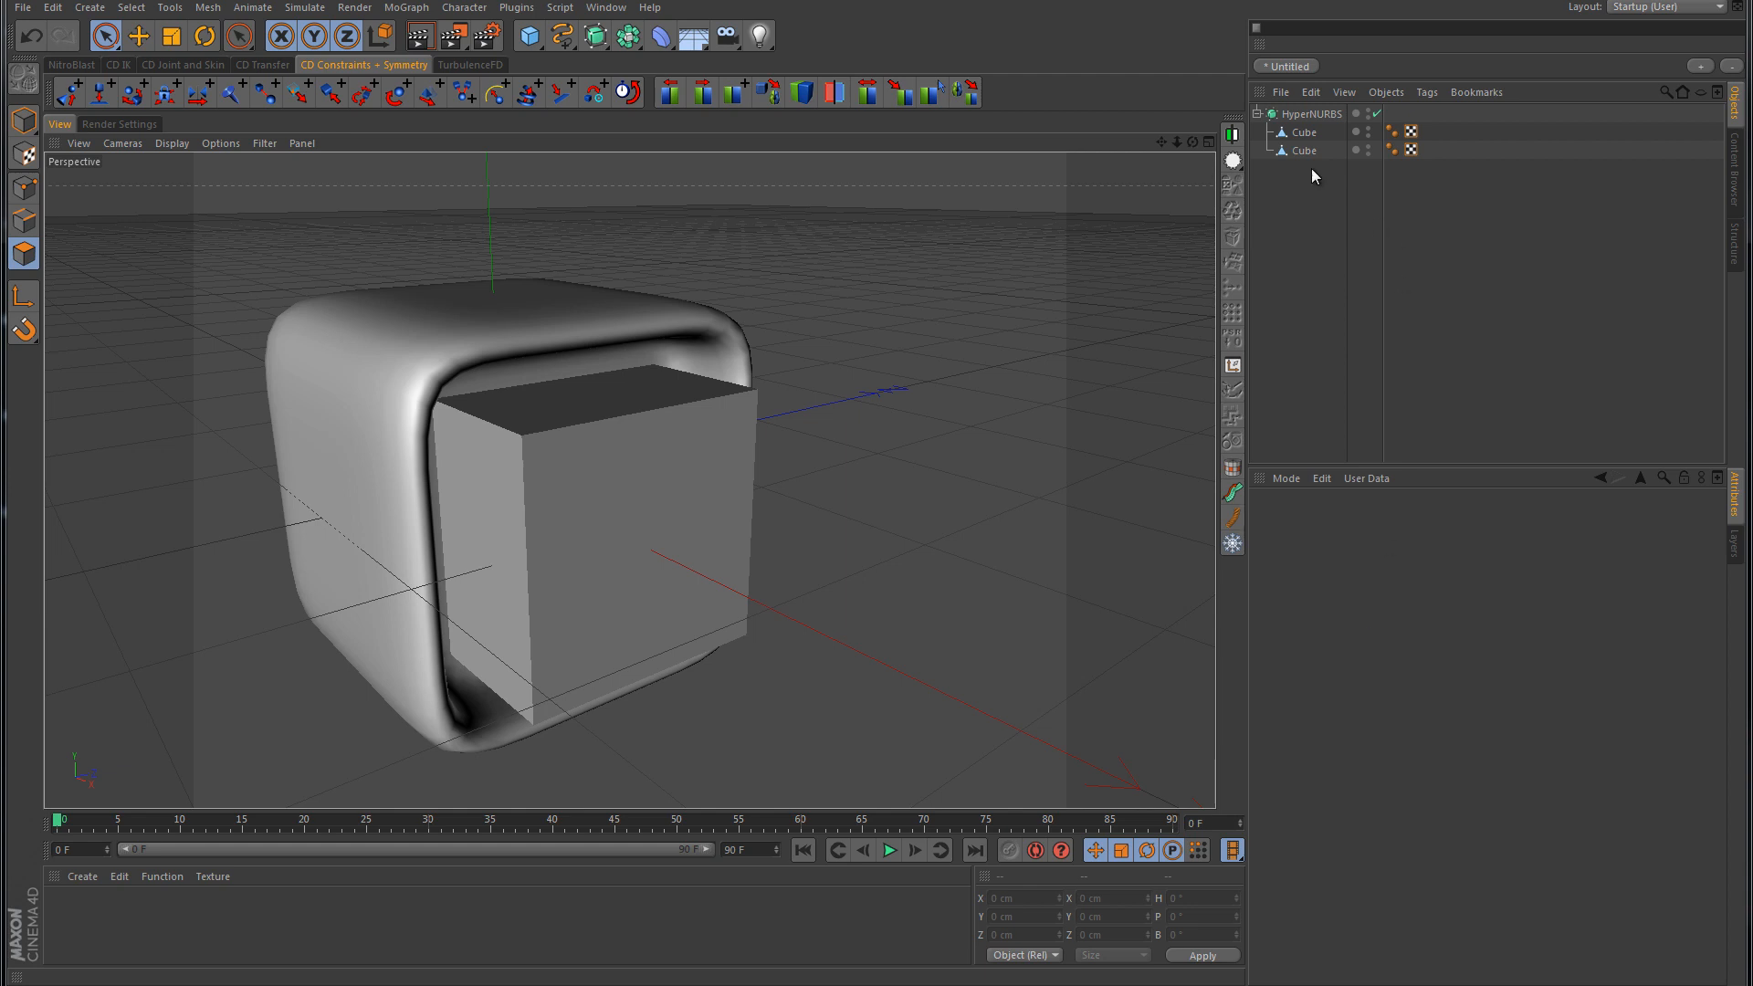
Step: Select the outer shell and the inner block in turn to compare how HyperNURBS smooths each cube
{"action": "left_click", "coordinate": [1304, 135]}
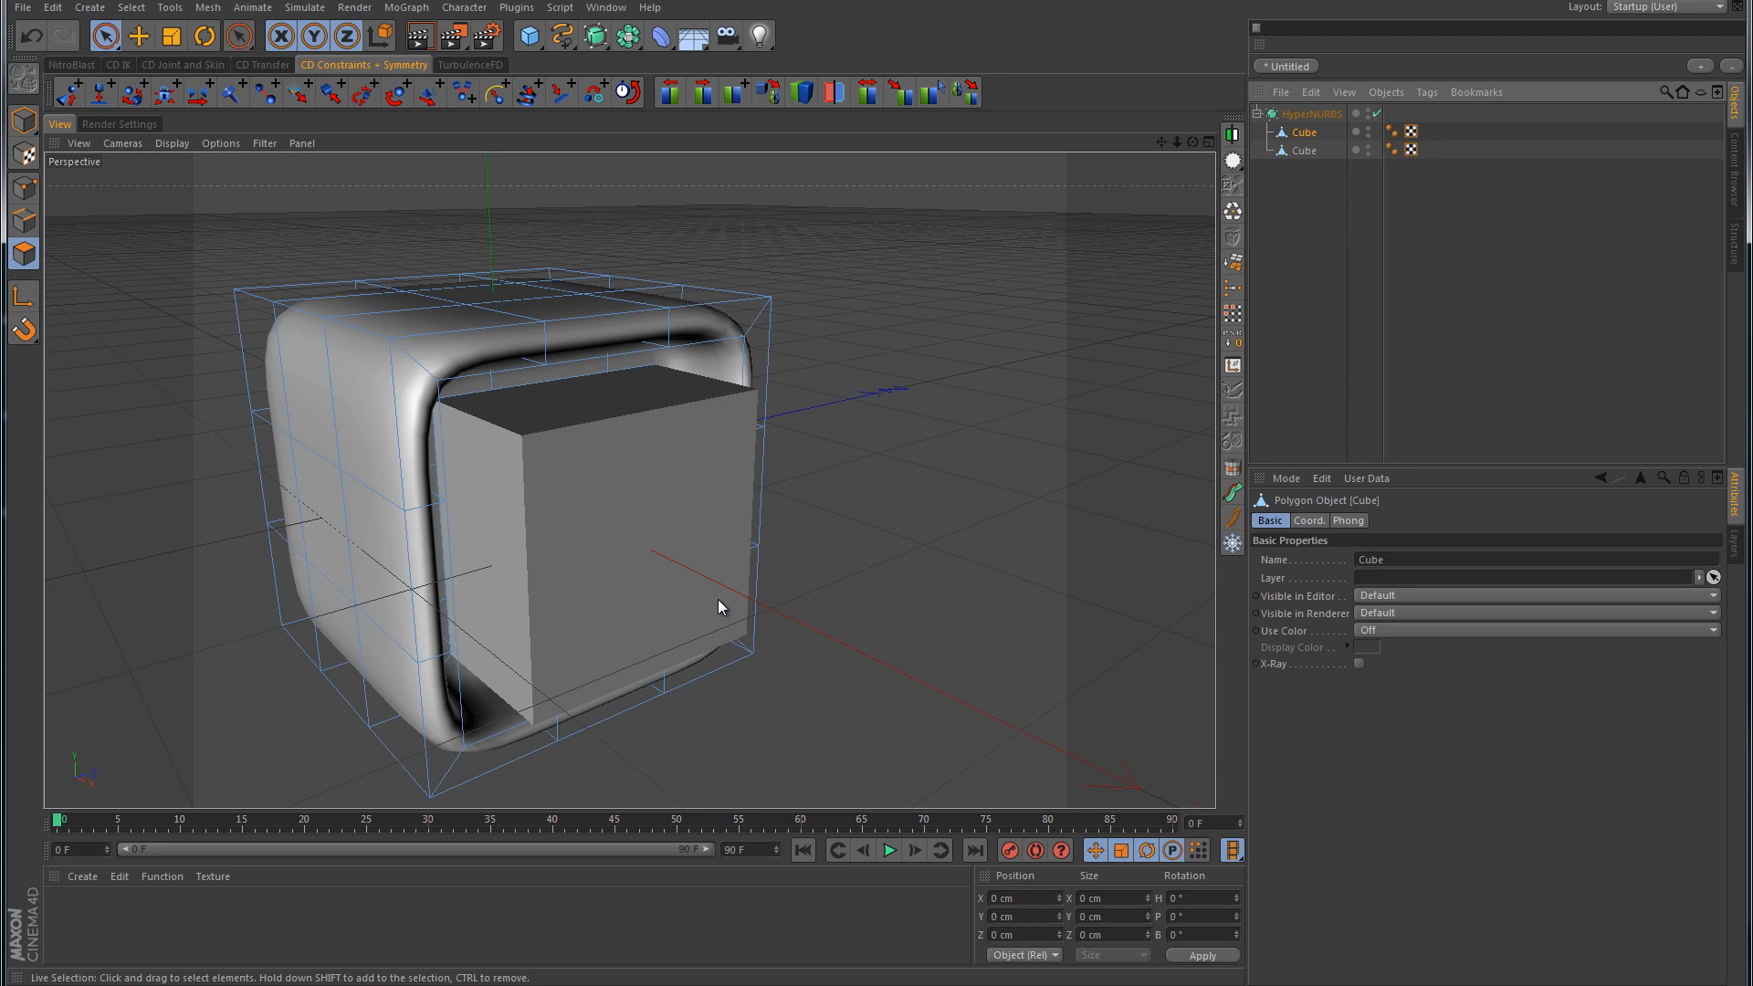
{"action": "left_click", "coordinate": [1304, 151]}
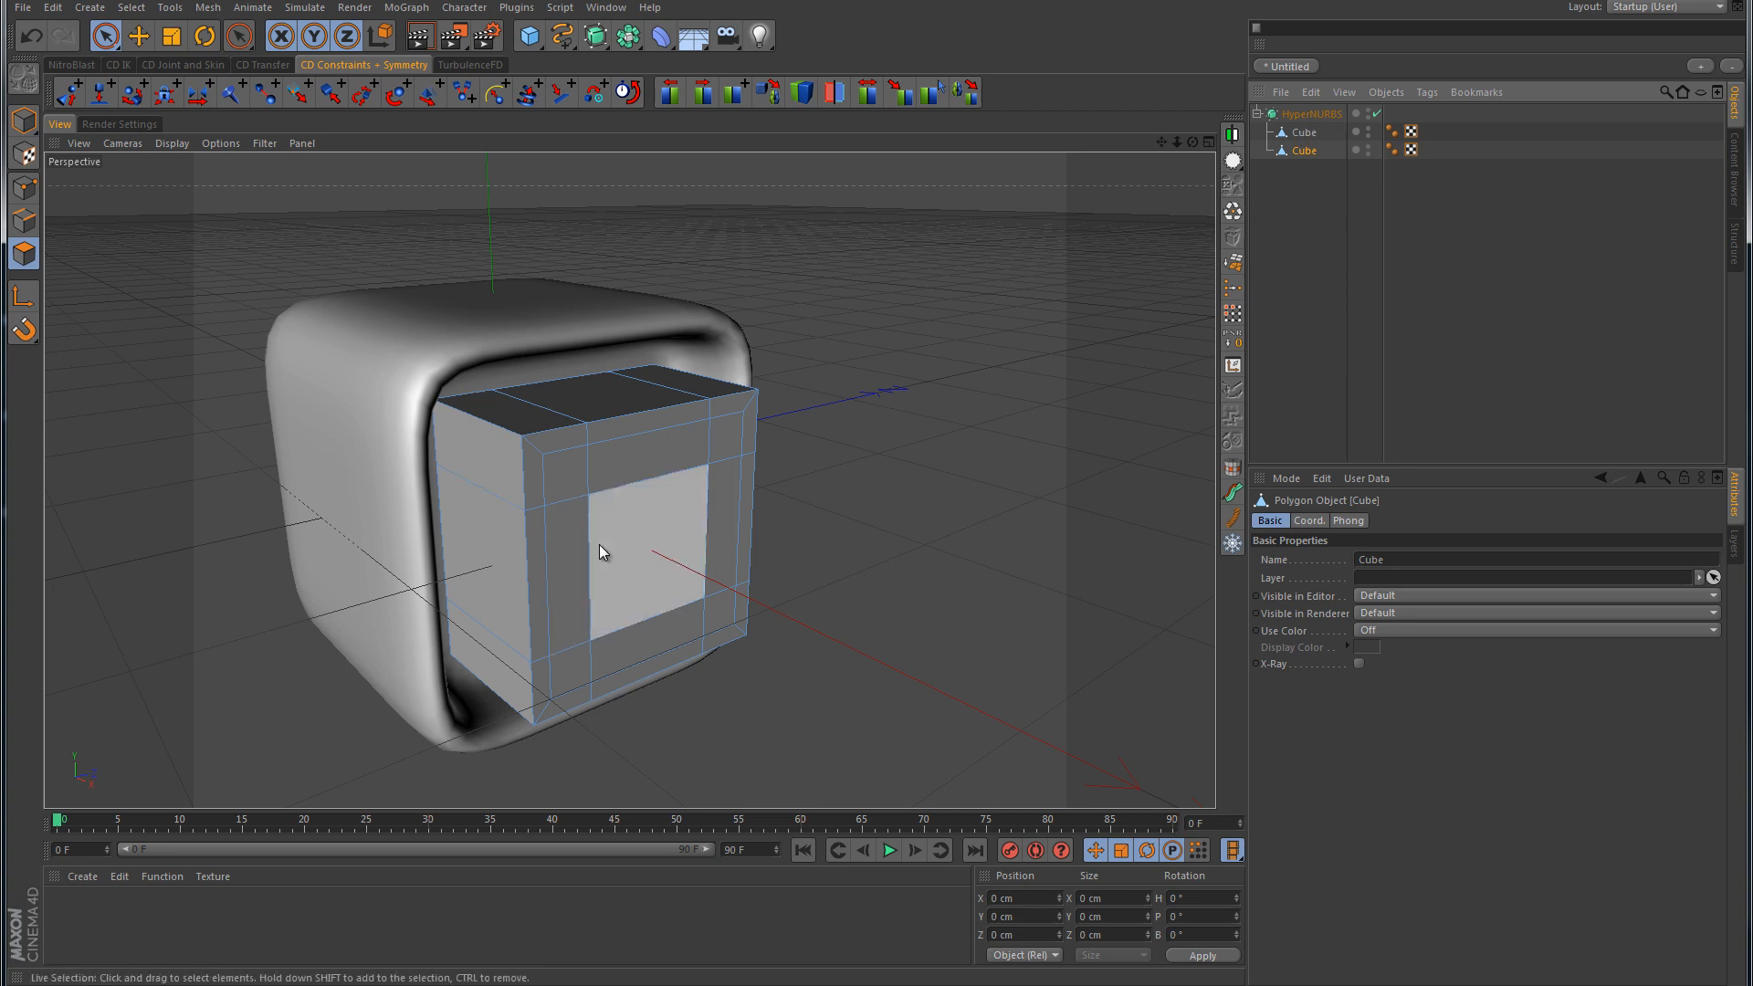
{"action": "key", "text": "ctrl+z"}
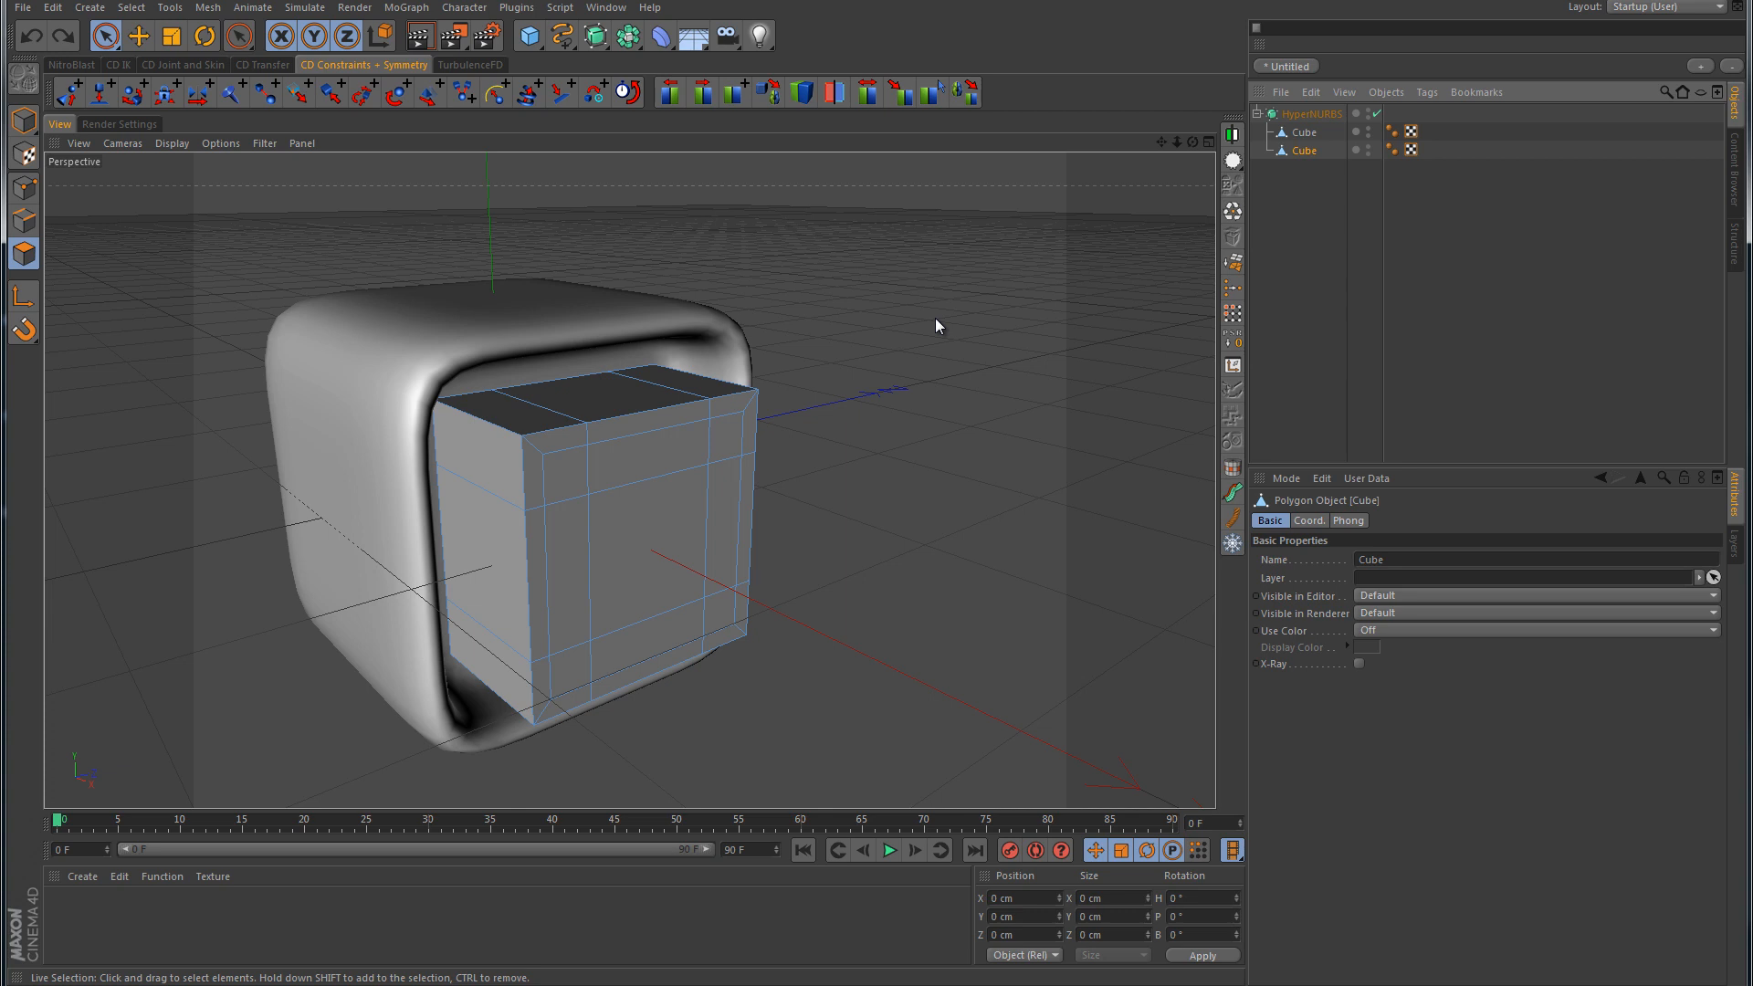
Step: Add a second HyperNURBS object and place the inner block's cube inside it
{"action": "left_click_drag", "start_coordinate": [595, 36], "coordinate": [650, 62]}
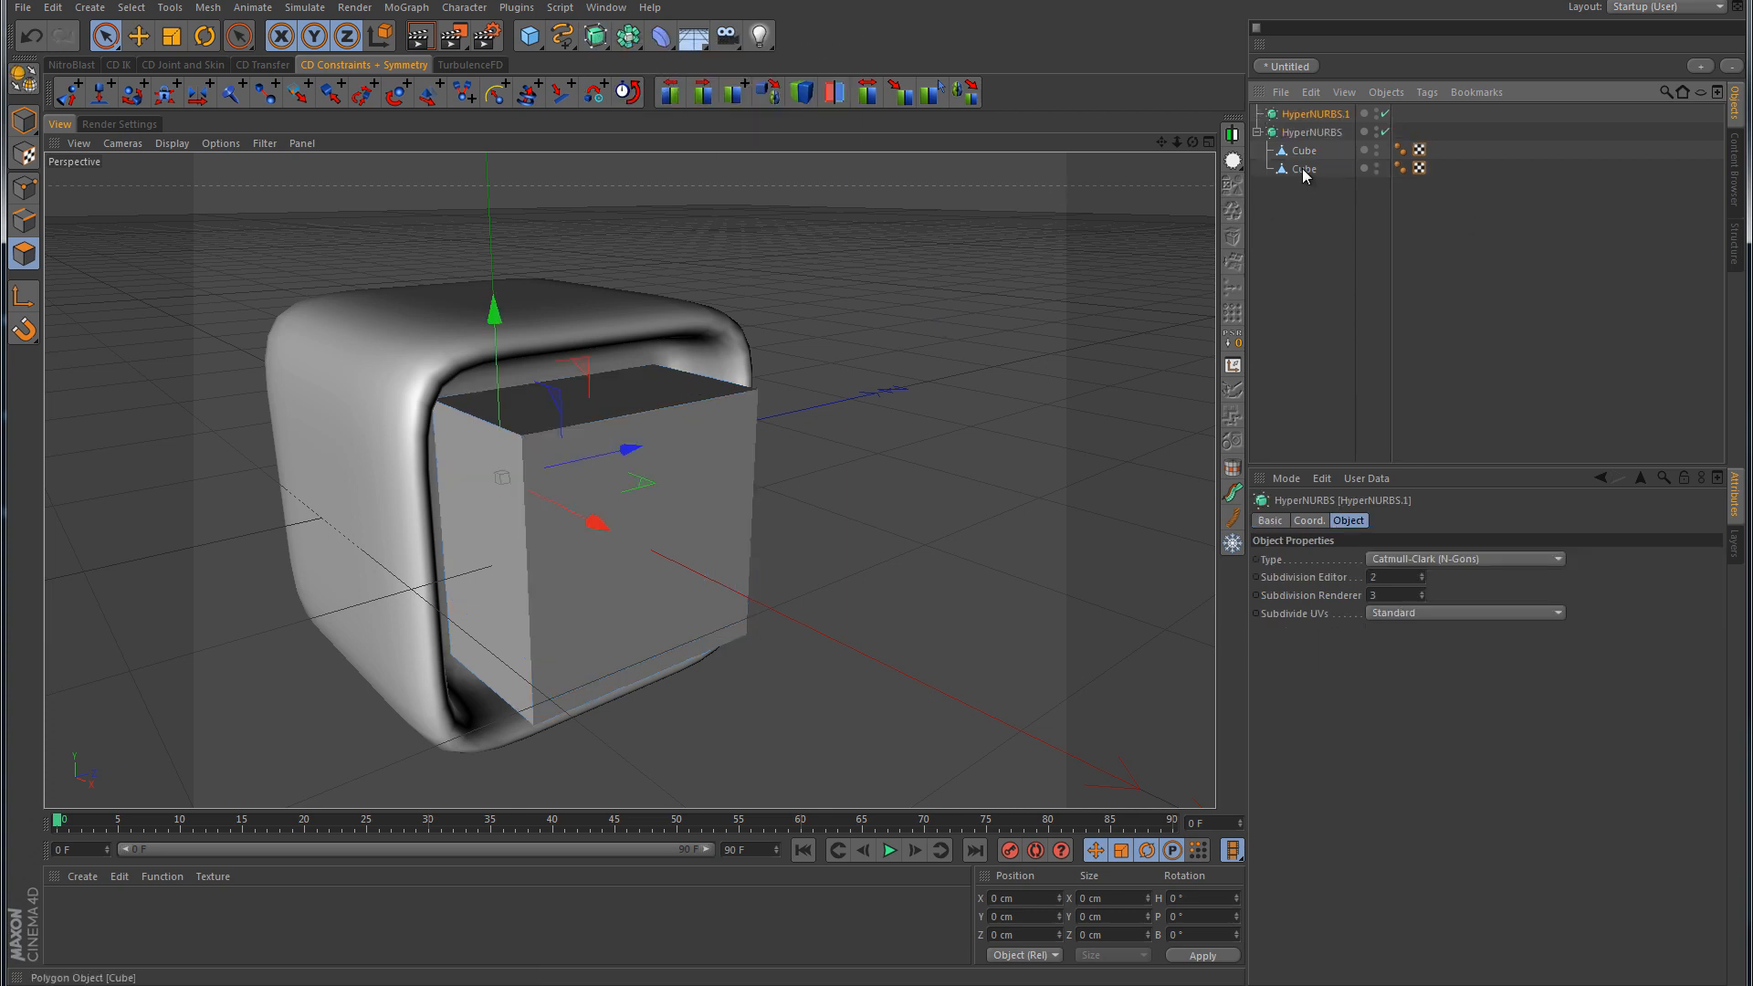
{"action": "left_click_drag", "start_coordinate": [1305, 173], "coordinate": [1303, 119]}
{"action": "left_click", "coordinate": [1487, 250]}
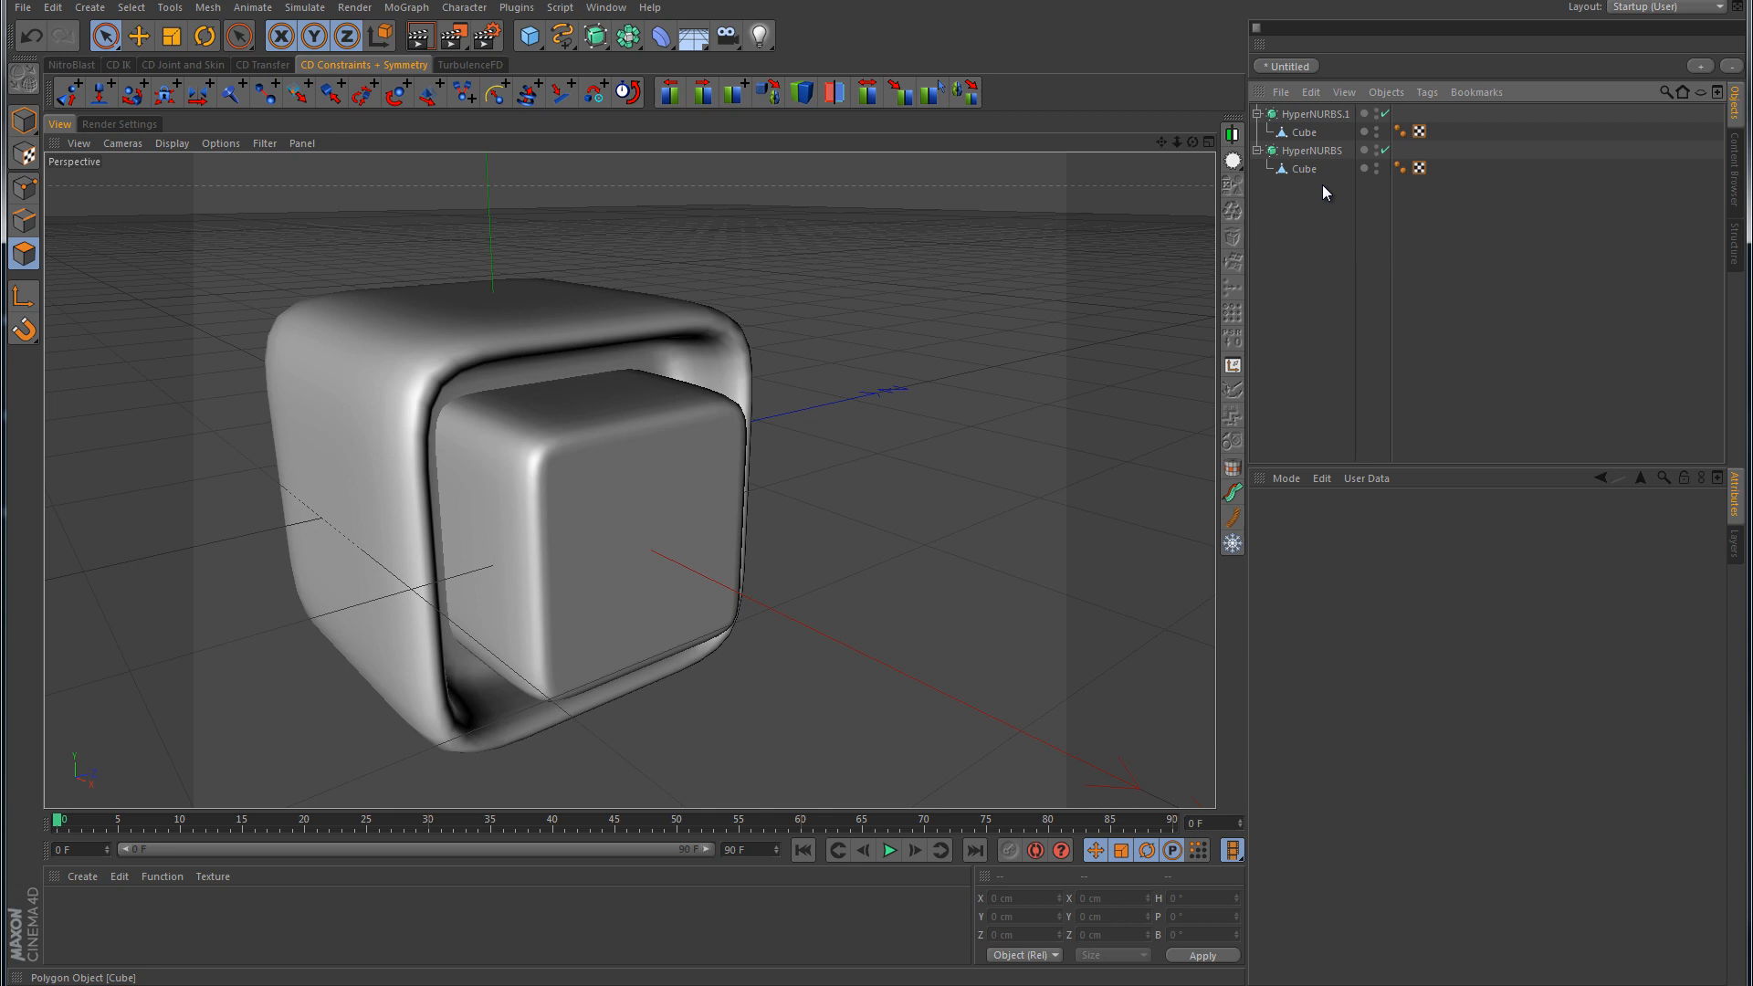
Step: Create a Null object and duplicate it four times in the object hierarchy
{"action": "left_click", "coordinate": [1319, 150]}
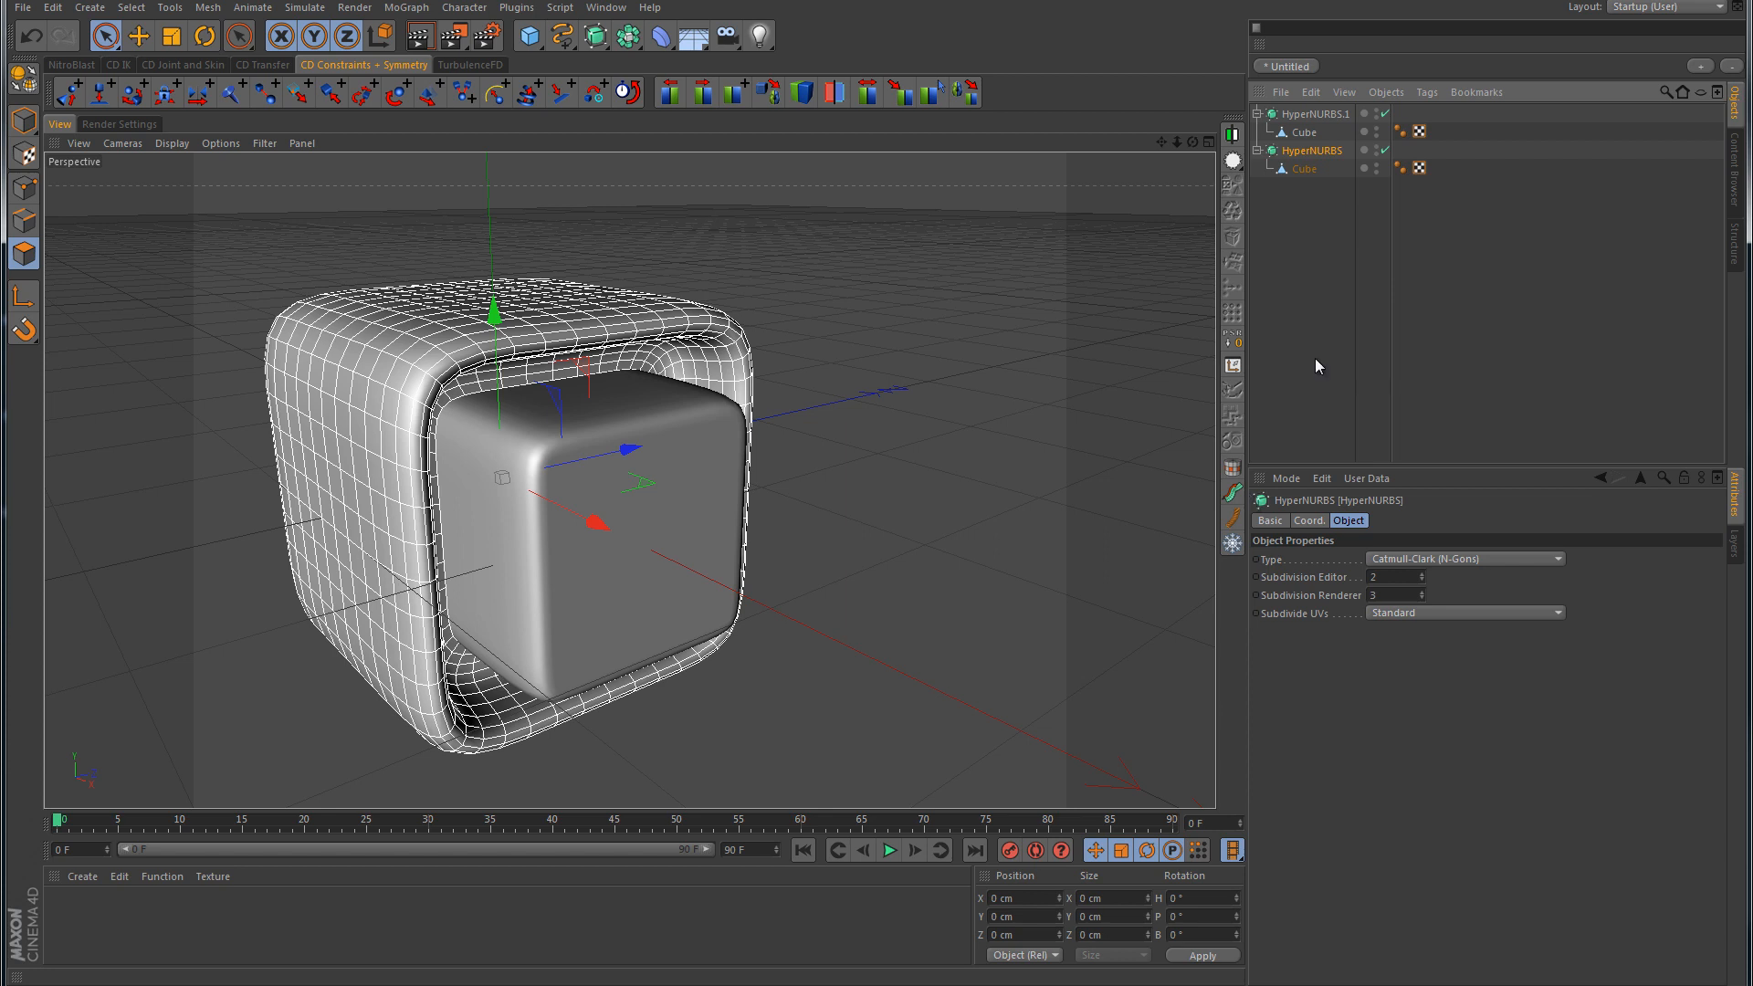
{"action": "left_click", "coordinate": [102, 11]}
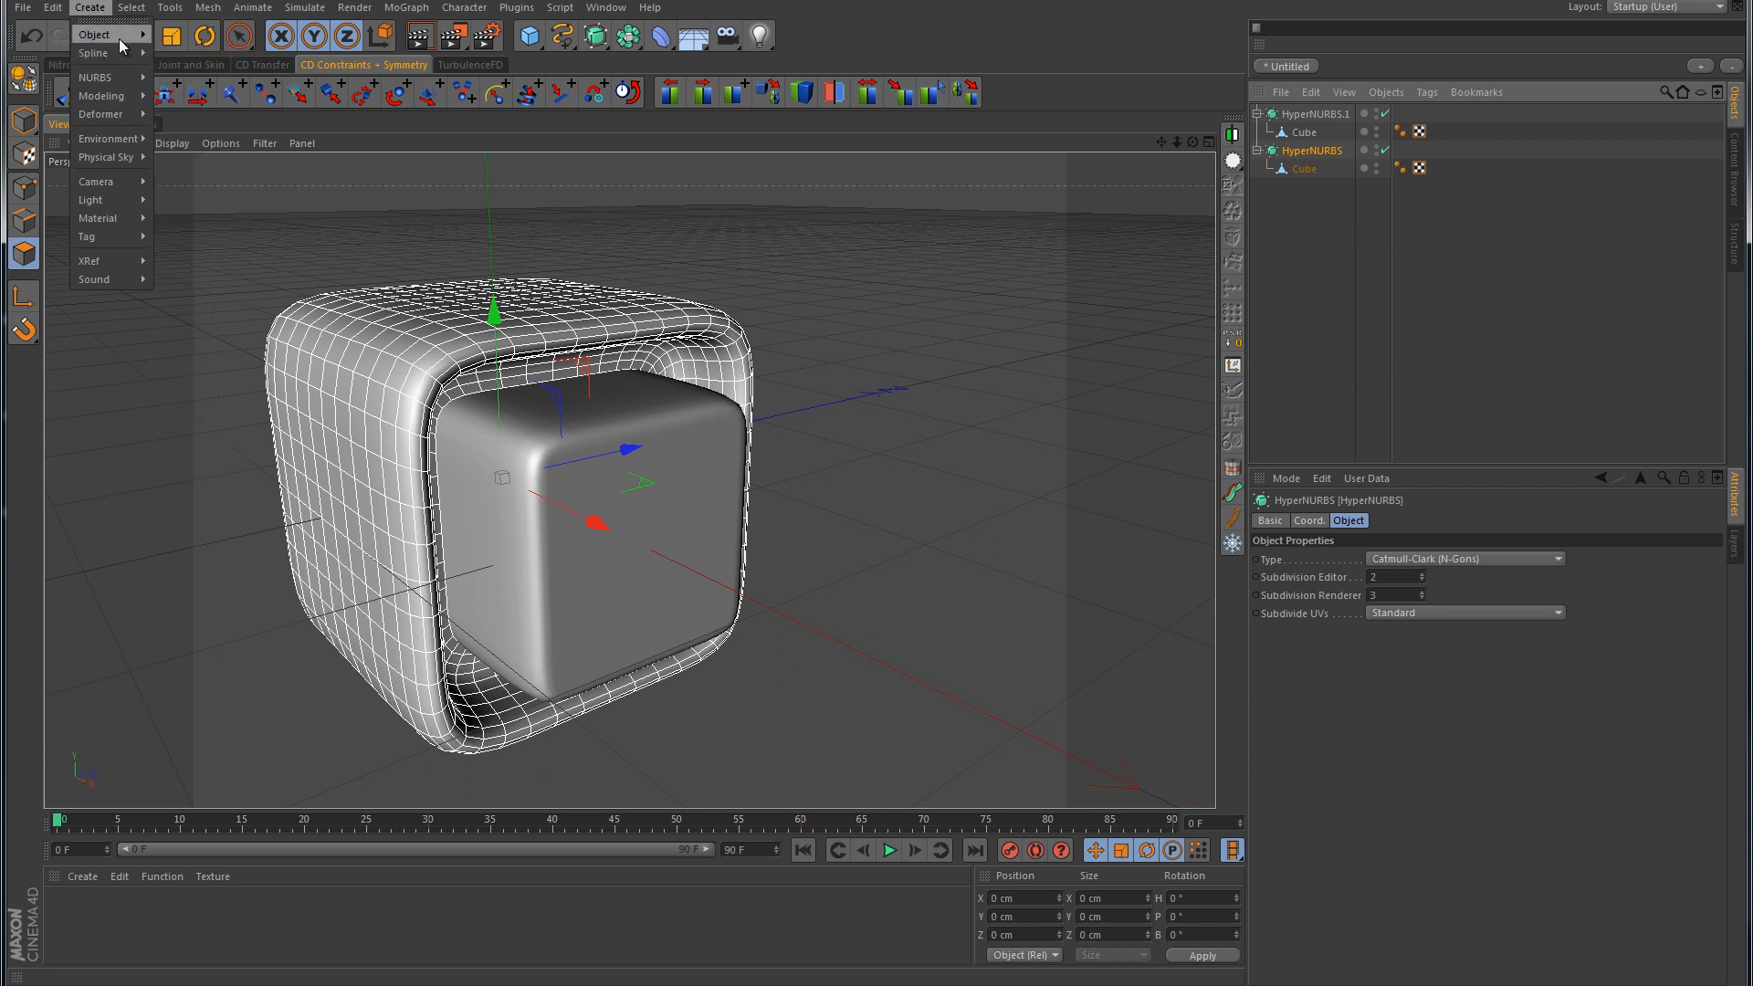
{"action": "mouse_move", "coordinate": [101, 35]}
{"action": "left_click", "coordinate": [182, 38]}
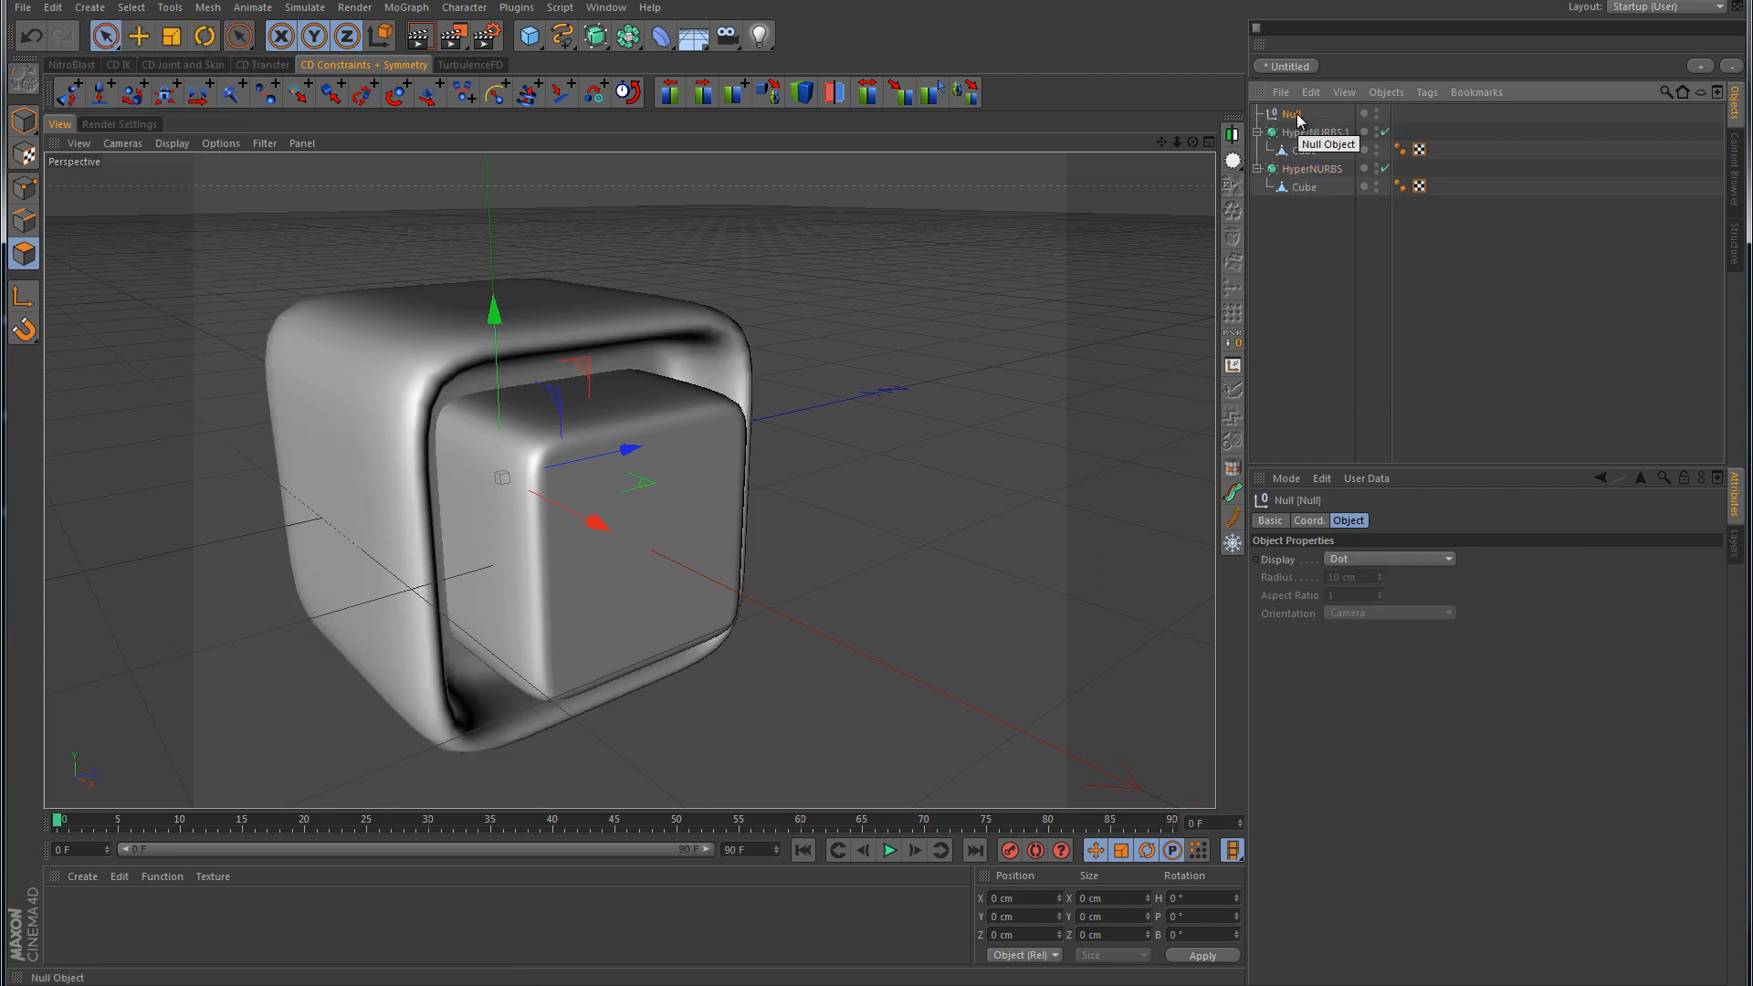
{"action": "left_click_drag", "start_coordinate": [1296, 114], "coordinate": [1293, 143], "text": "ctrl"}
{"action": "left_click_drag", "start_coordinate": [1293, 146], "coordinate": [1295, 183], "text": "ctrl"}
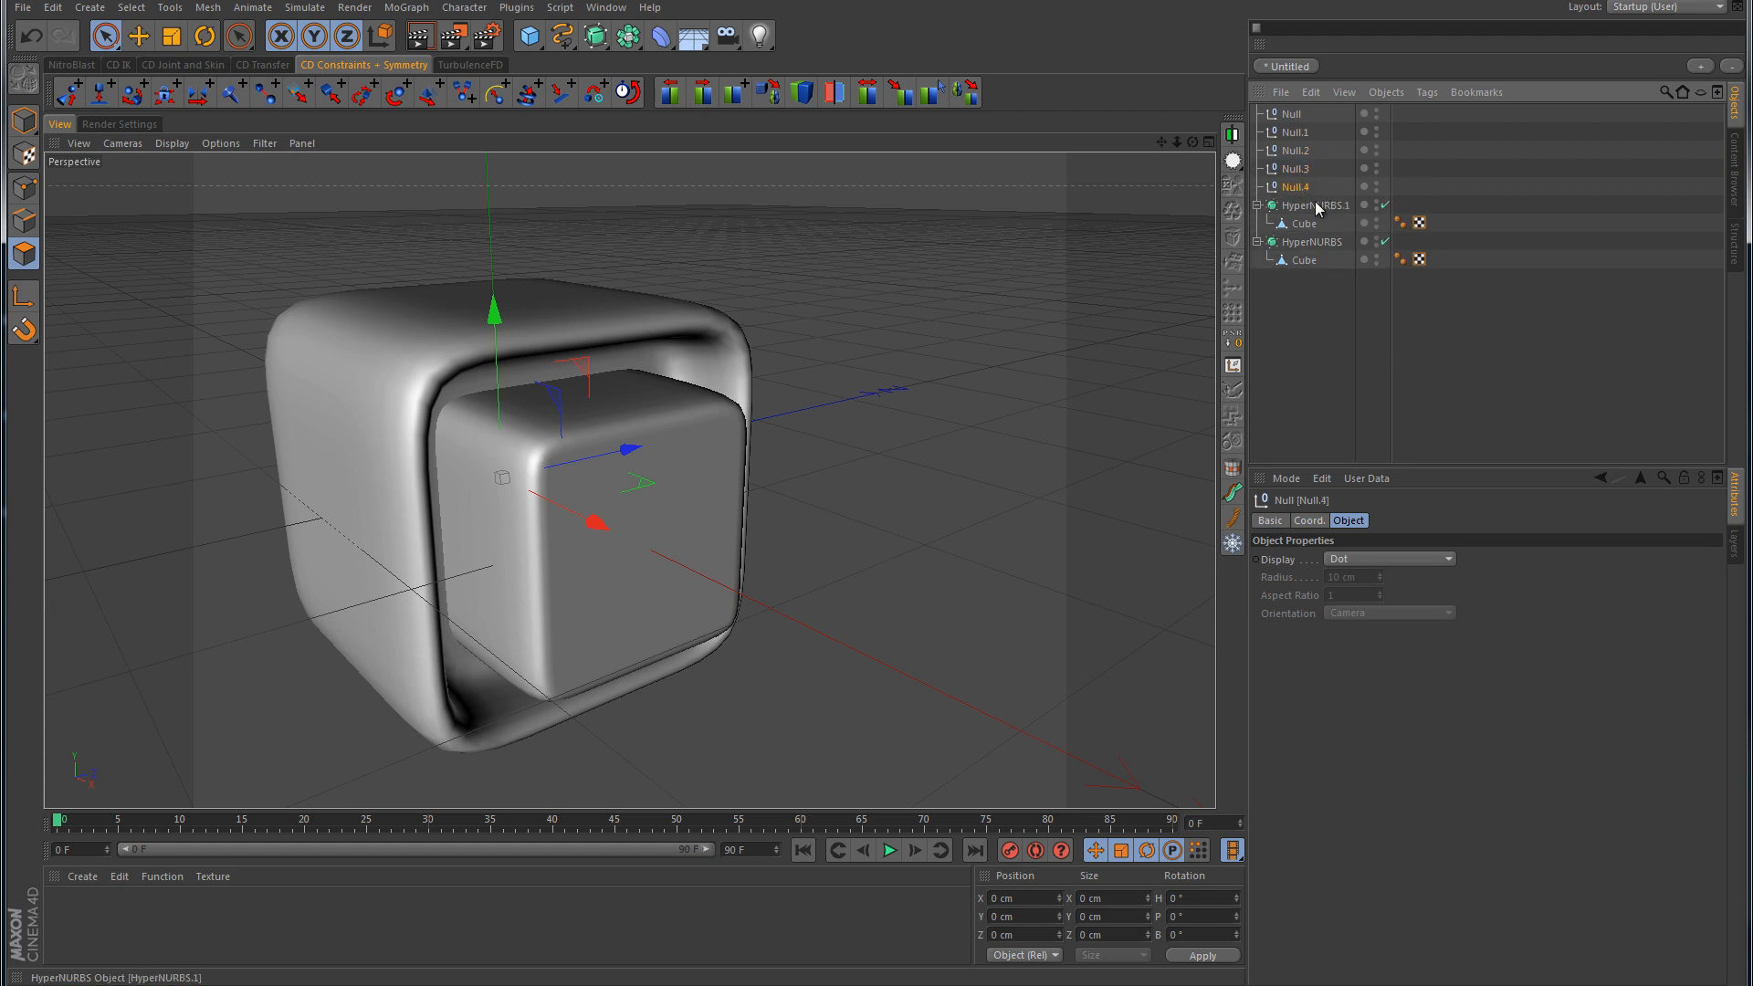
Step: Nest each HyperNURBS in its own null under Null.3, and place that group inside Null, itself under Null.1
{"action": "left_click_drag", "start_coordinate": [1302, 206], "coordinate": [1302, 174]}
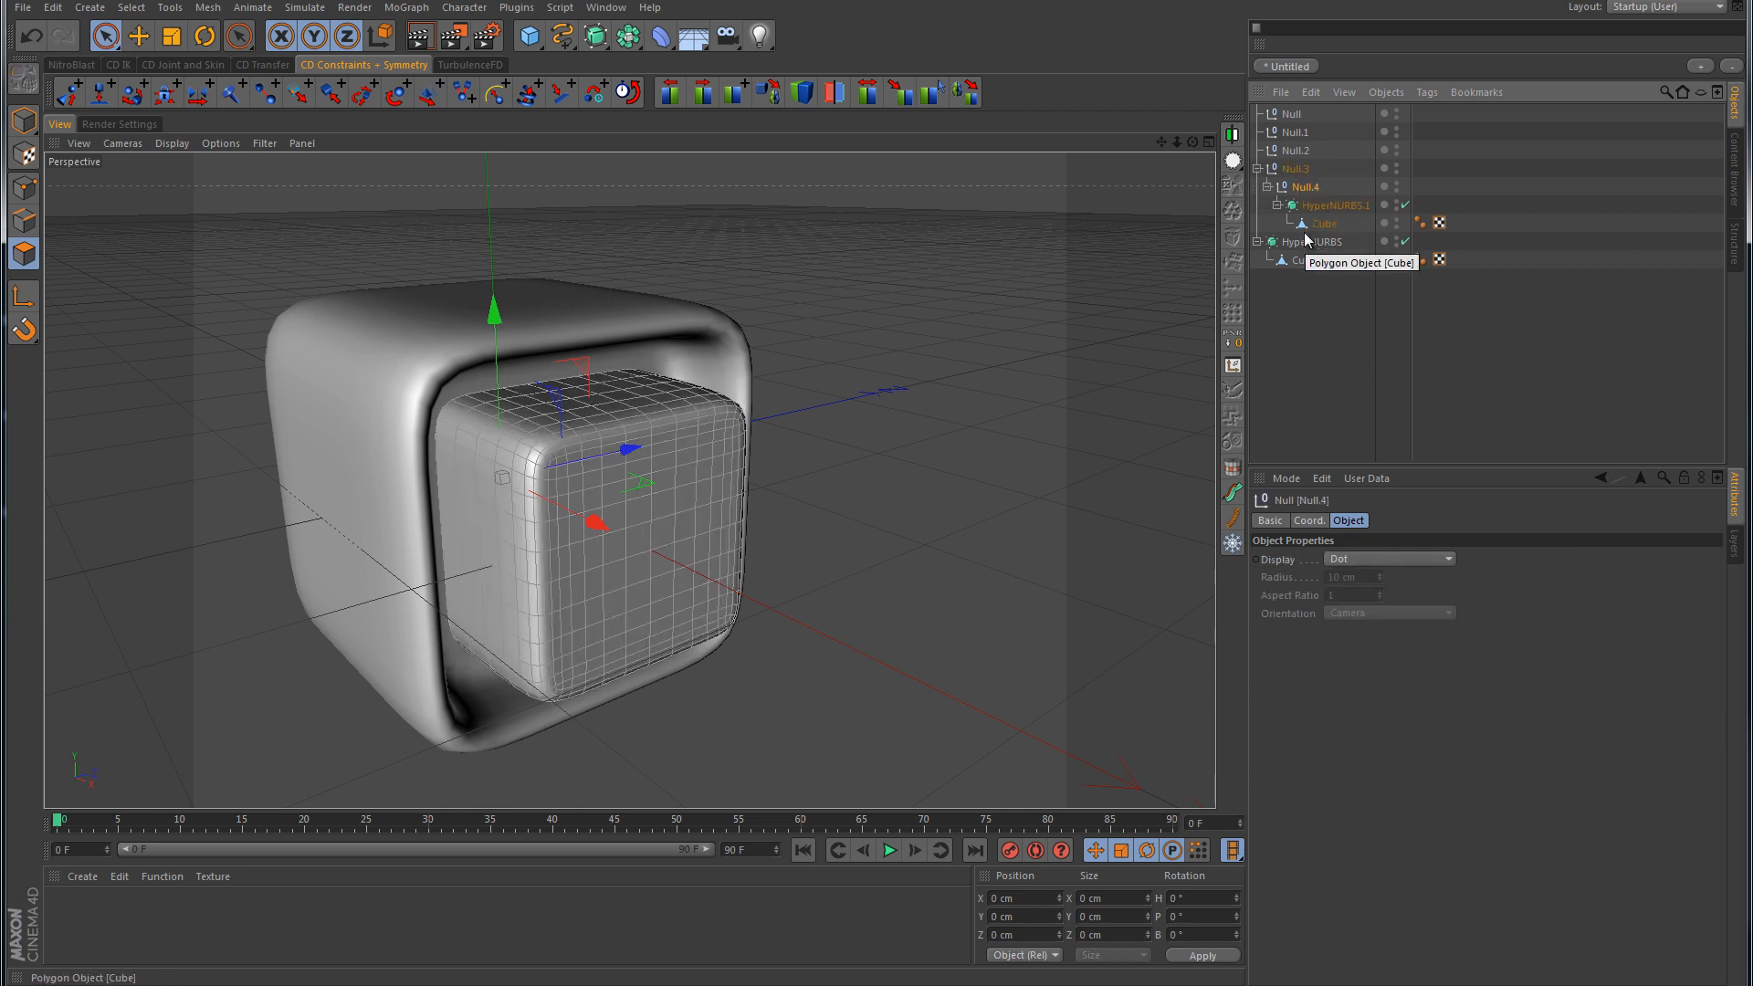
{"action": "mouse_move", "coordinate": [1312, 243]}
{"action": "left_mouse_down"}
{"action": "mouse_move", "coordinate": [1300, 155]}
{"action": "mouse_move", "coordinate": [1304, 212]}
{"action": "left_mouse_up"}
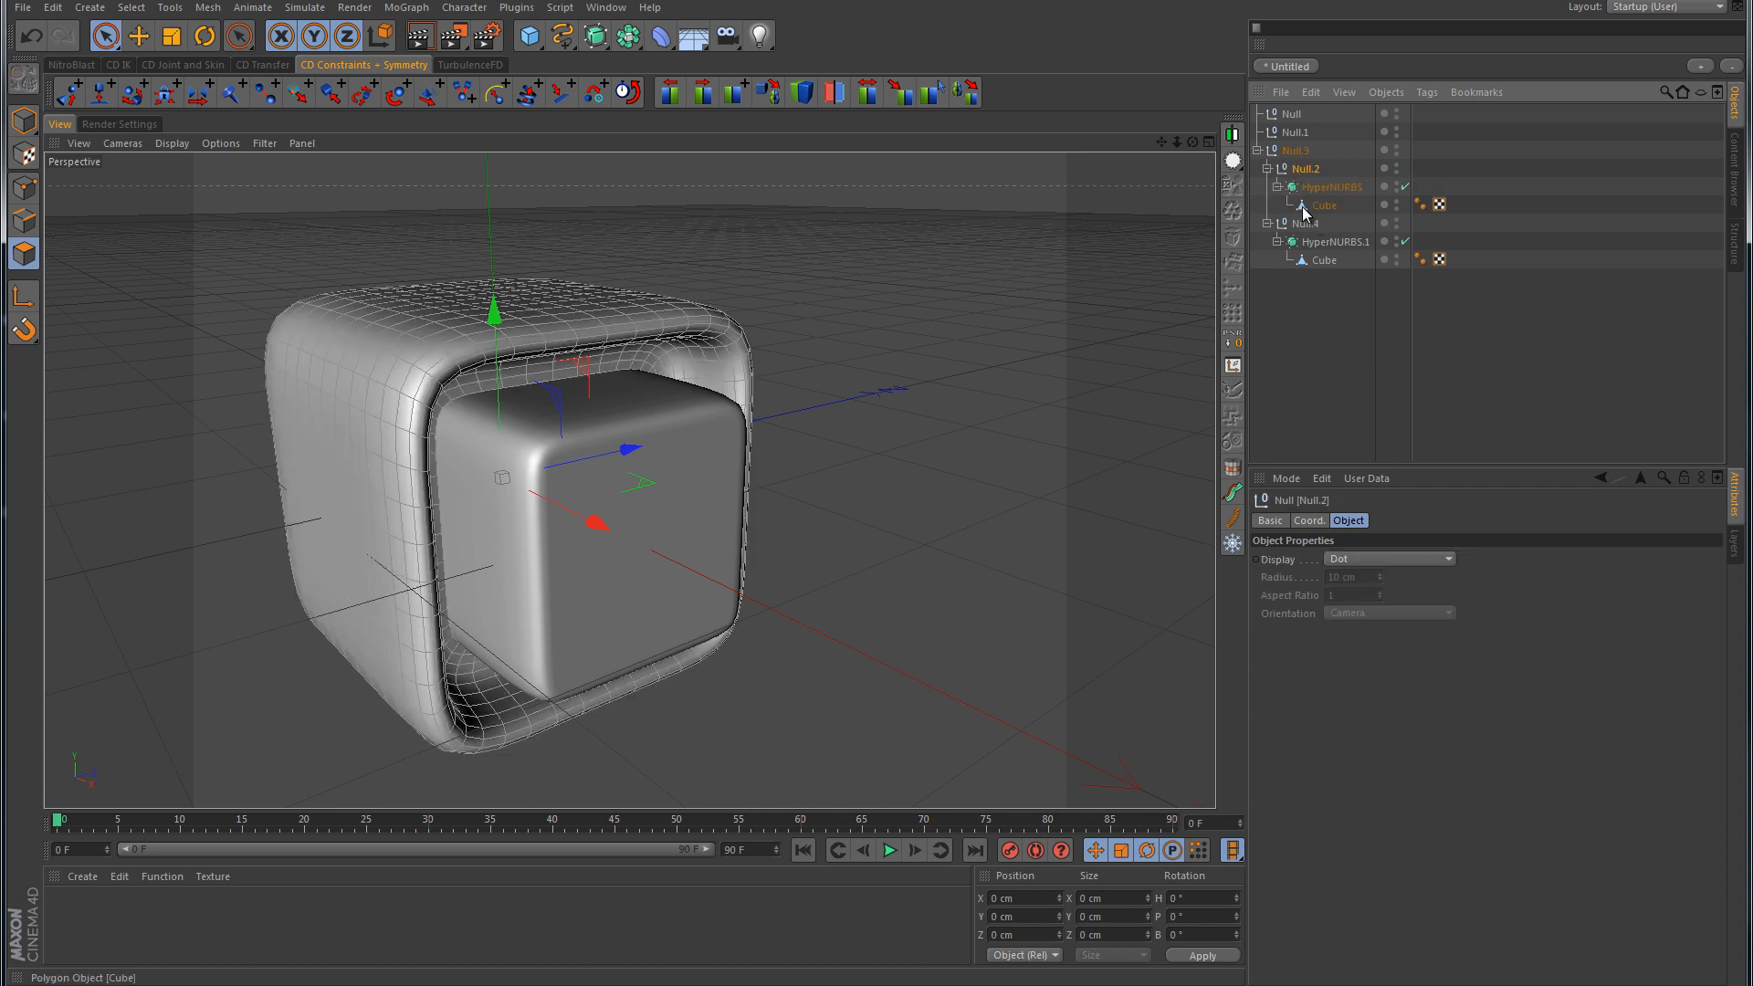
{"action": "left_click_drag", "start_coordinate": [1296, 150], "coordinate": [1300, 135]}
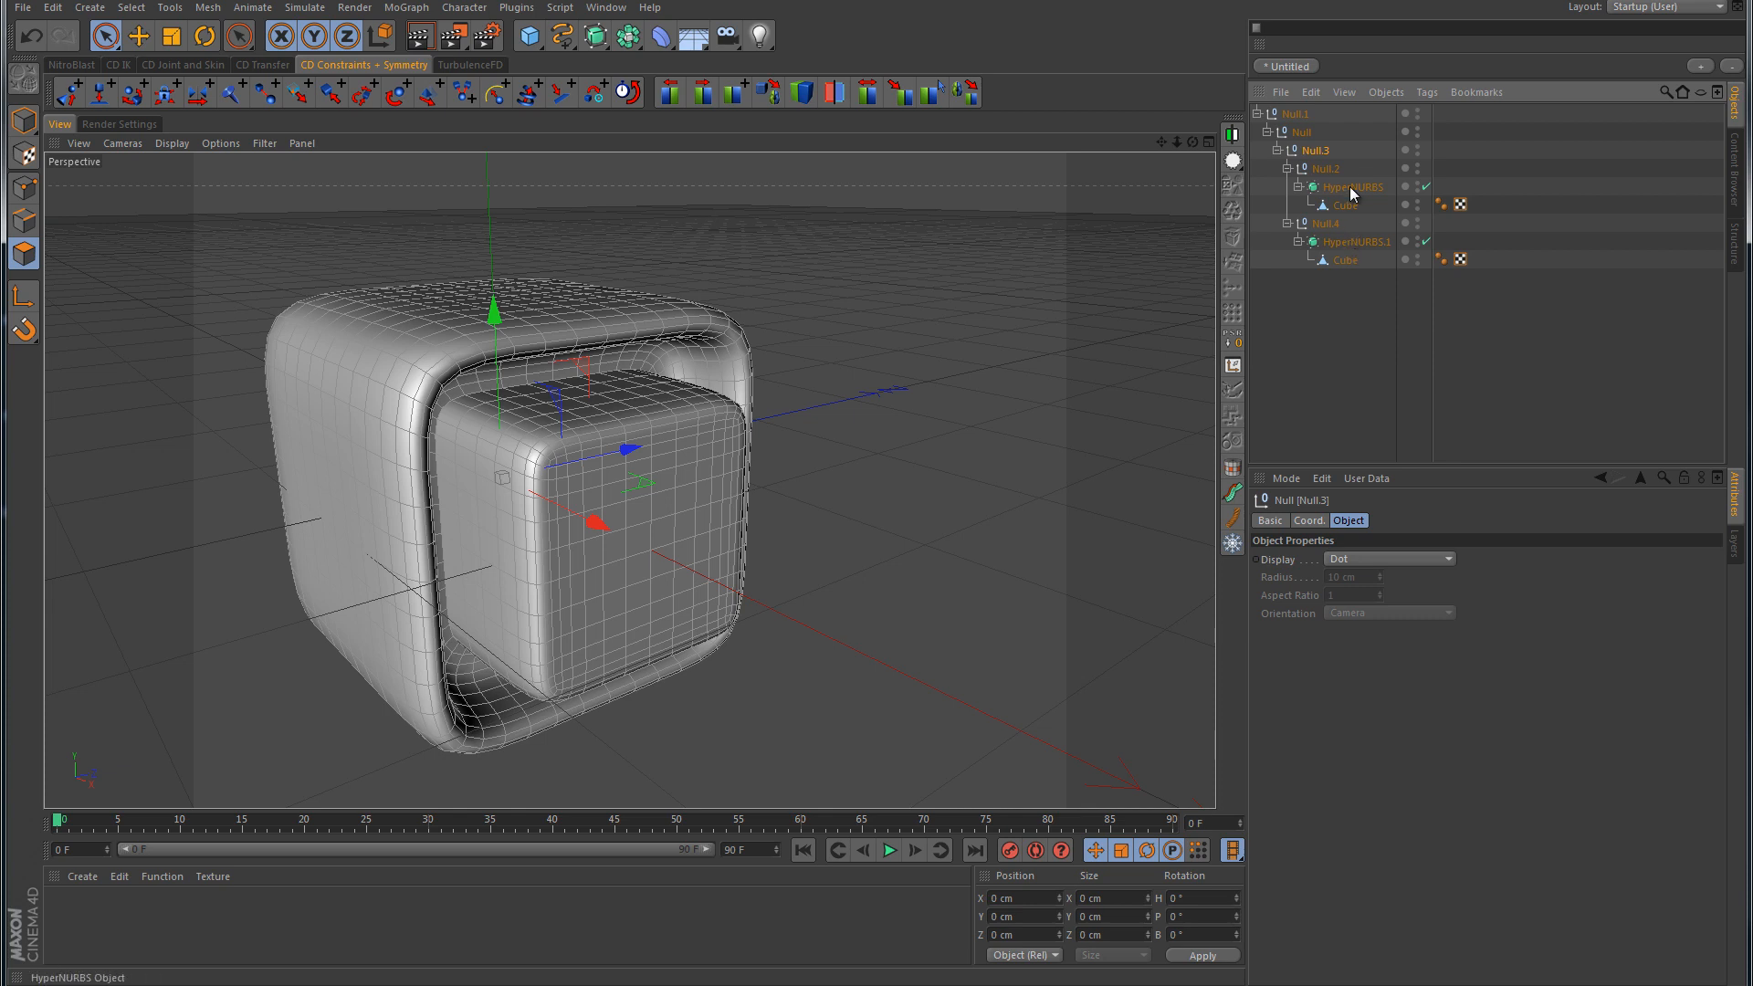
Step: Collapse the Null.1 hierarchy and expand its levels again to examine the nested structure
{"action": "left_click", "coordinate": [1278, 151]}
{"action": "left_click", "coordinate": [1257, 113]}
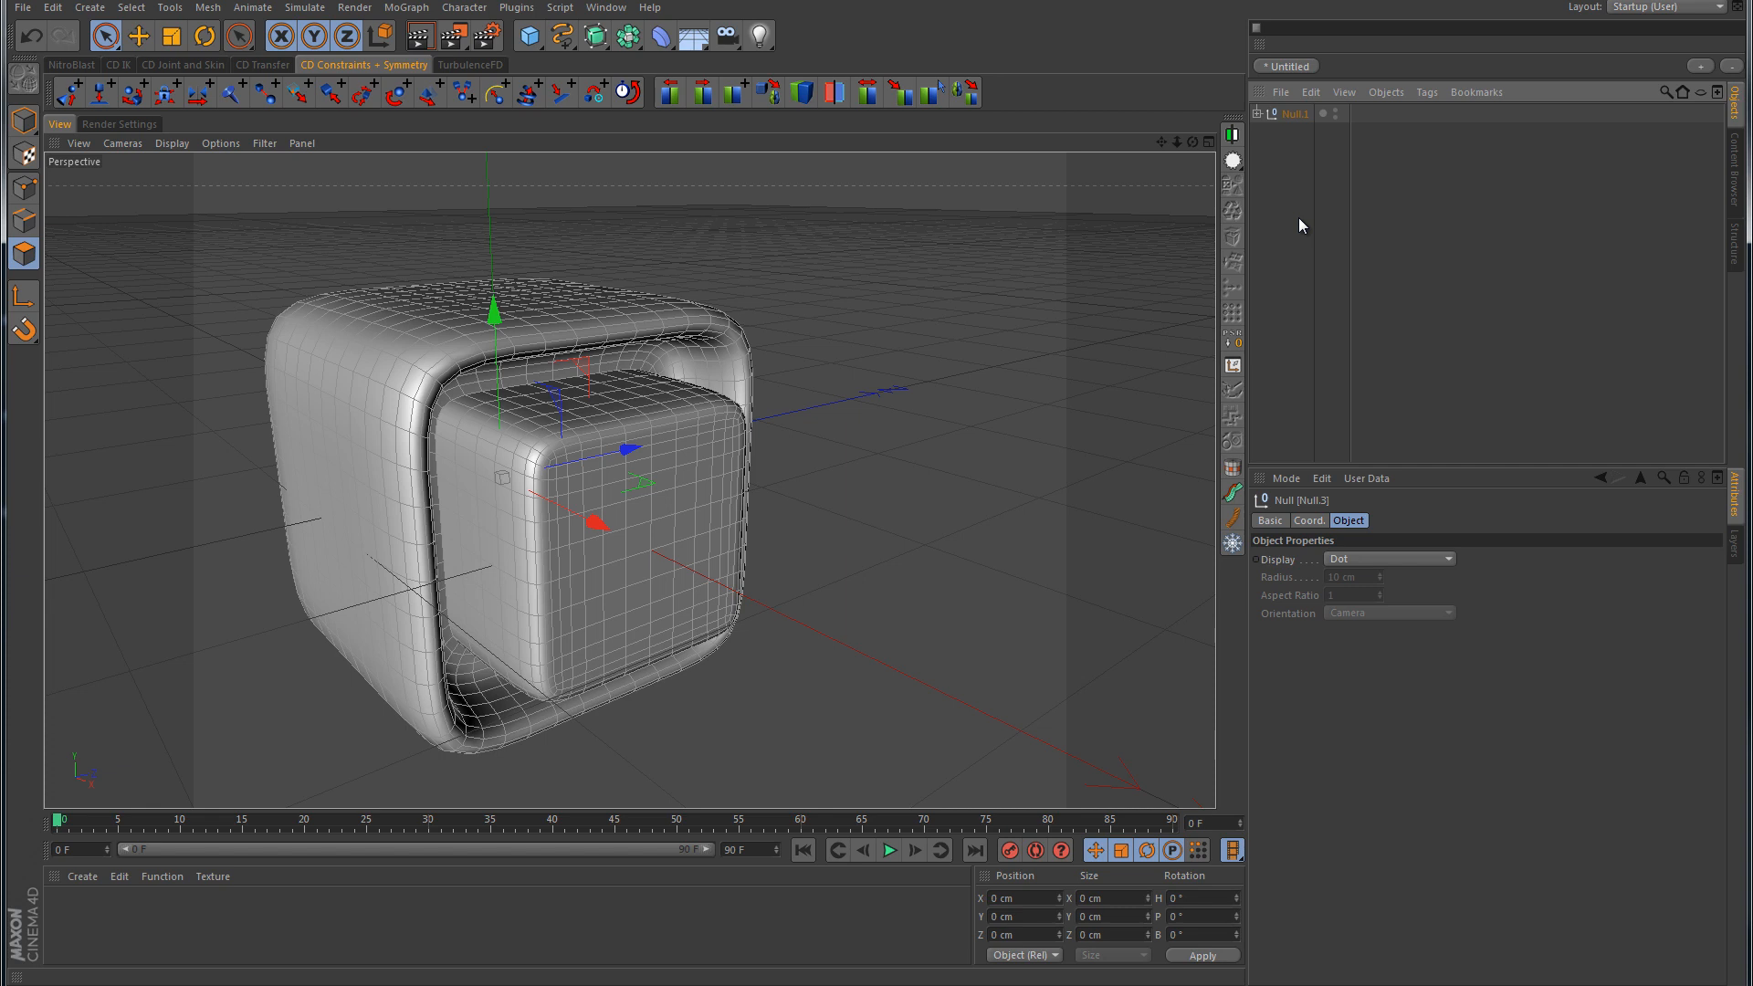
{"action": "left_click", "coordinate": [1258, 114]}
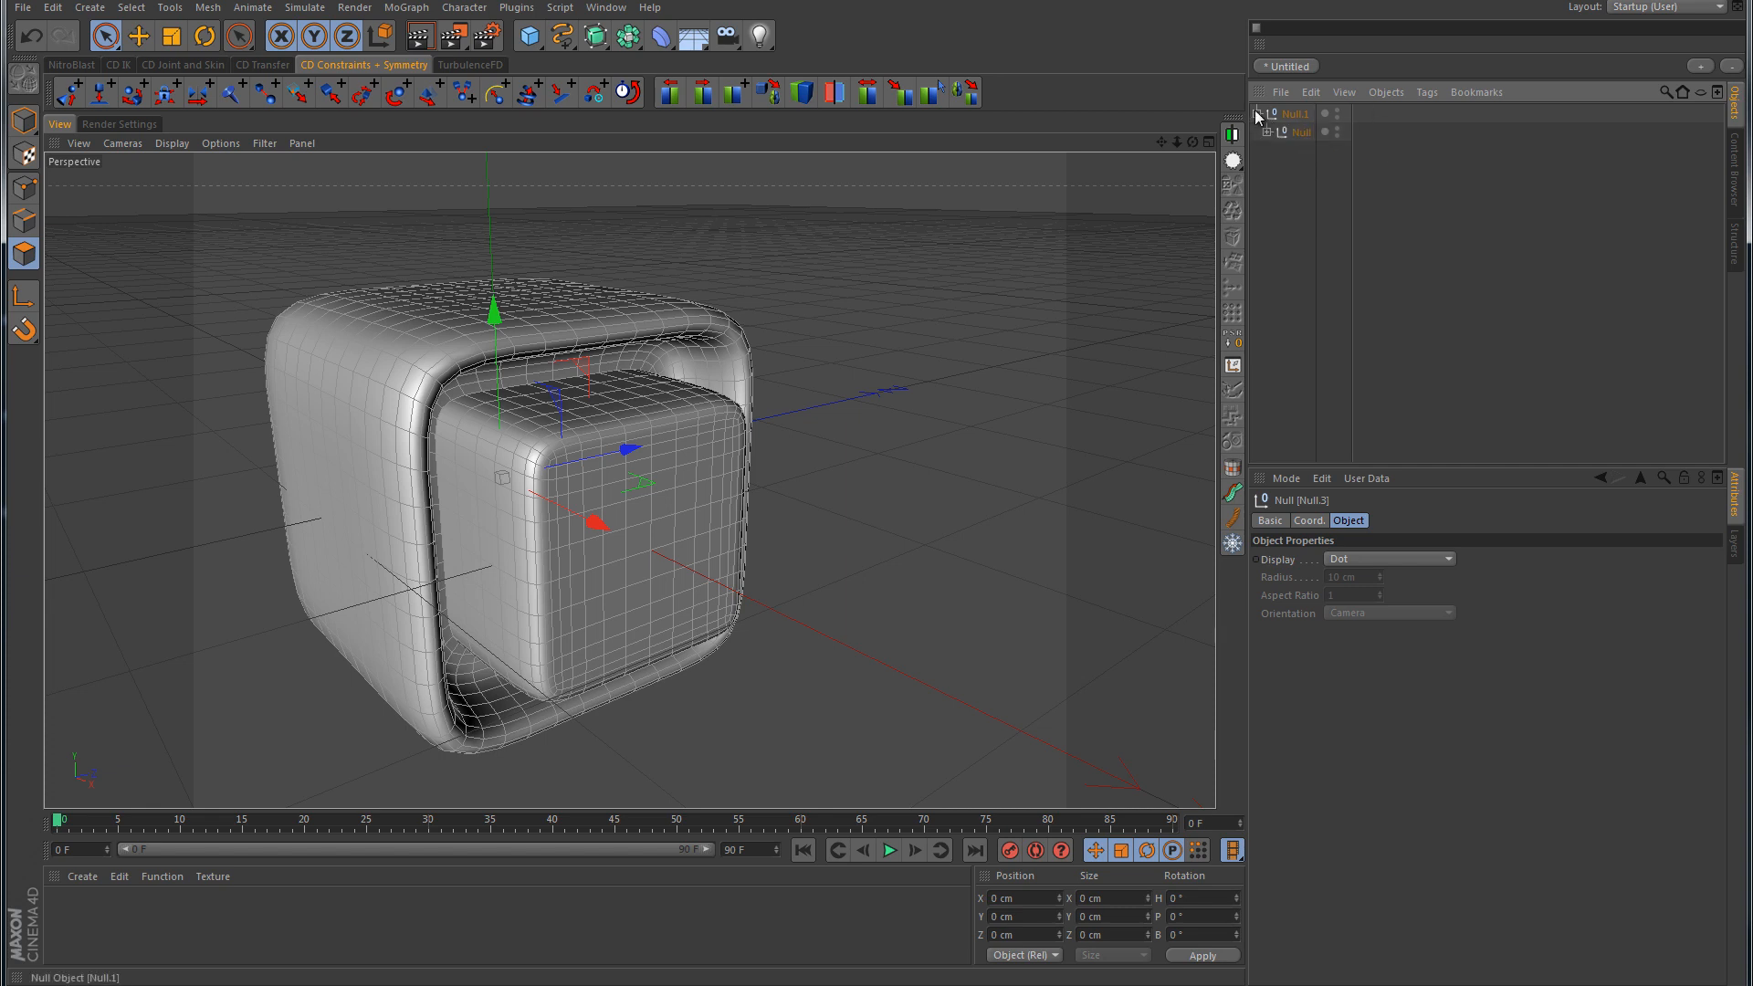
{"action": "left_click", "coordinate": [1267, 132]}
{"action": "left_click", "coordinate": [1277, 150]}
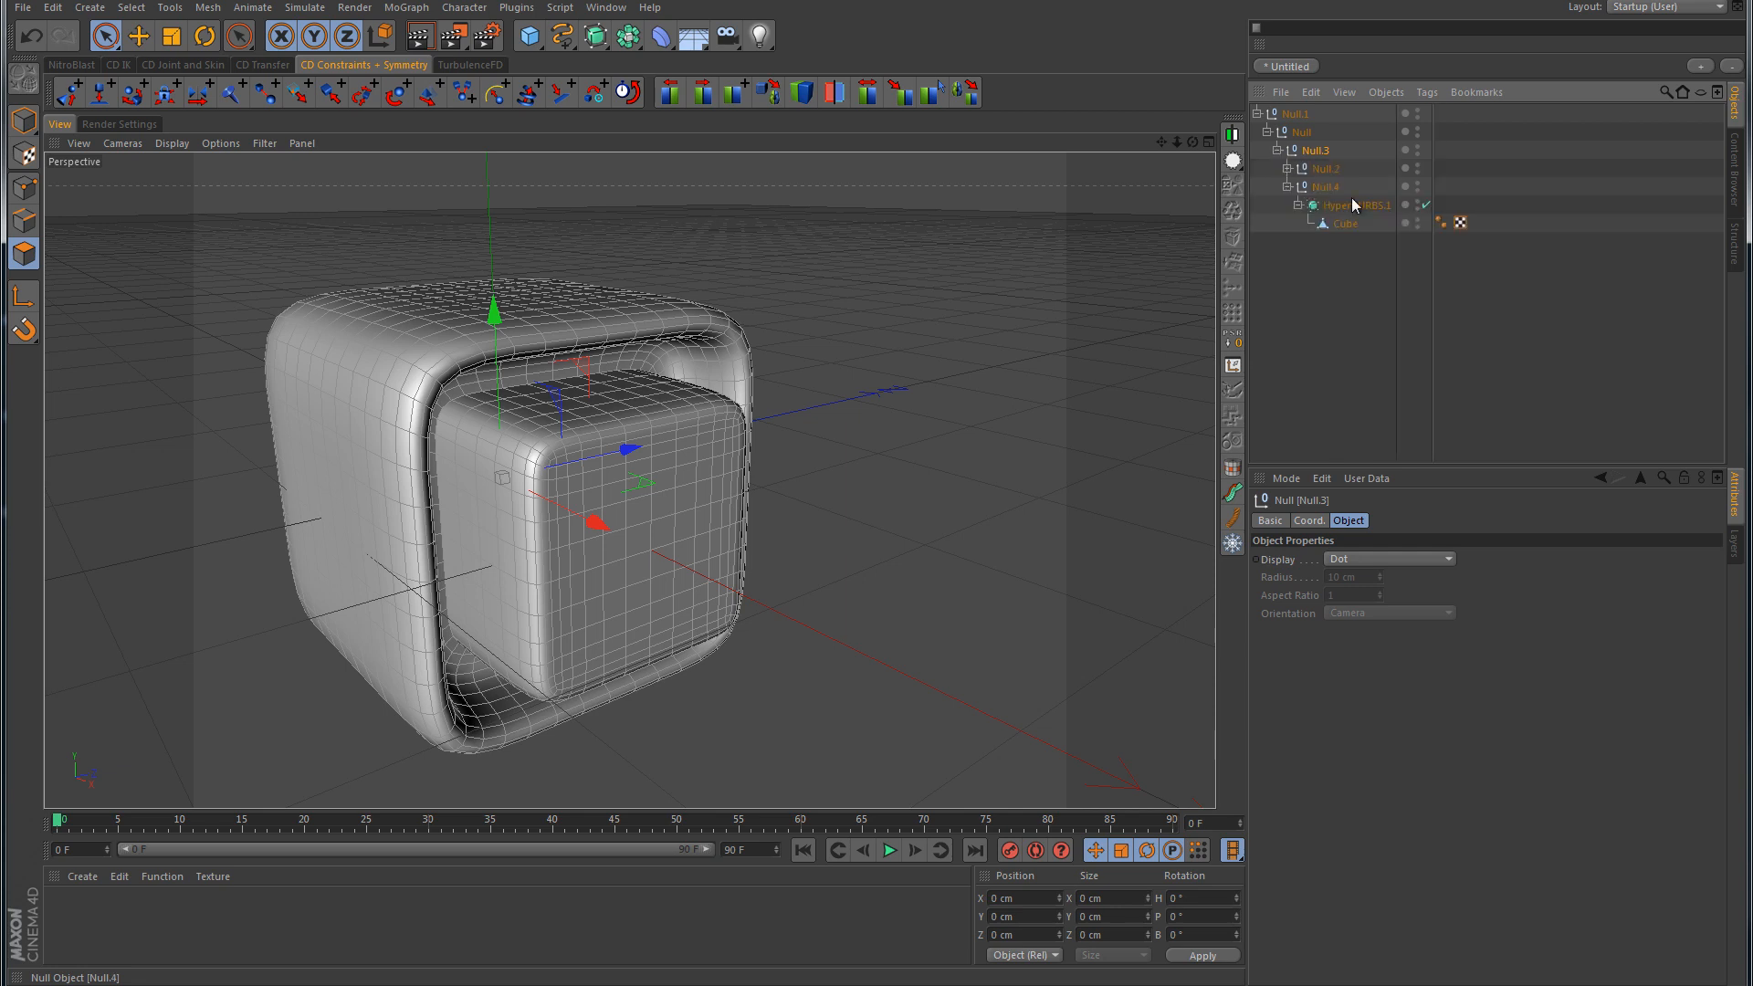
{"action": "left_click", "coordinate": [1288, 169]}
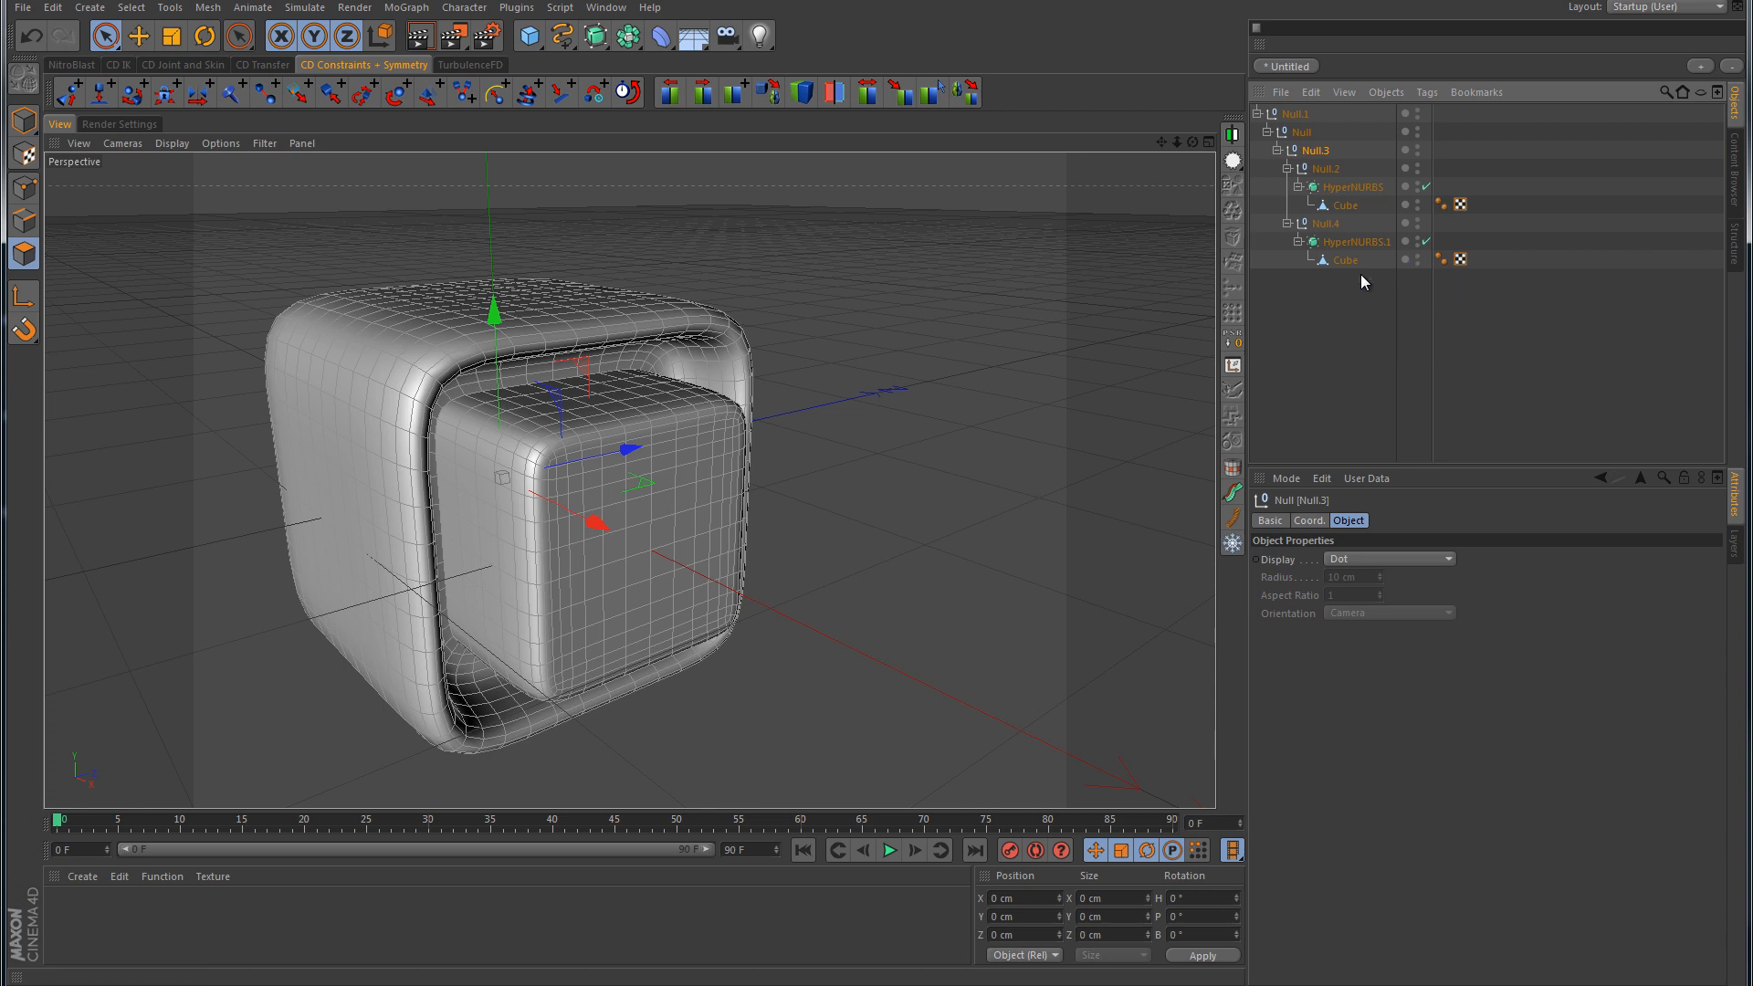
Step: Move both cubes out to the root of the object hierarchy and delete Null.1 with everything inside it
{"action": "left_click_drag", "start_coordinate": [1348, 262], "coordinate": [1342, 339]}
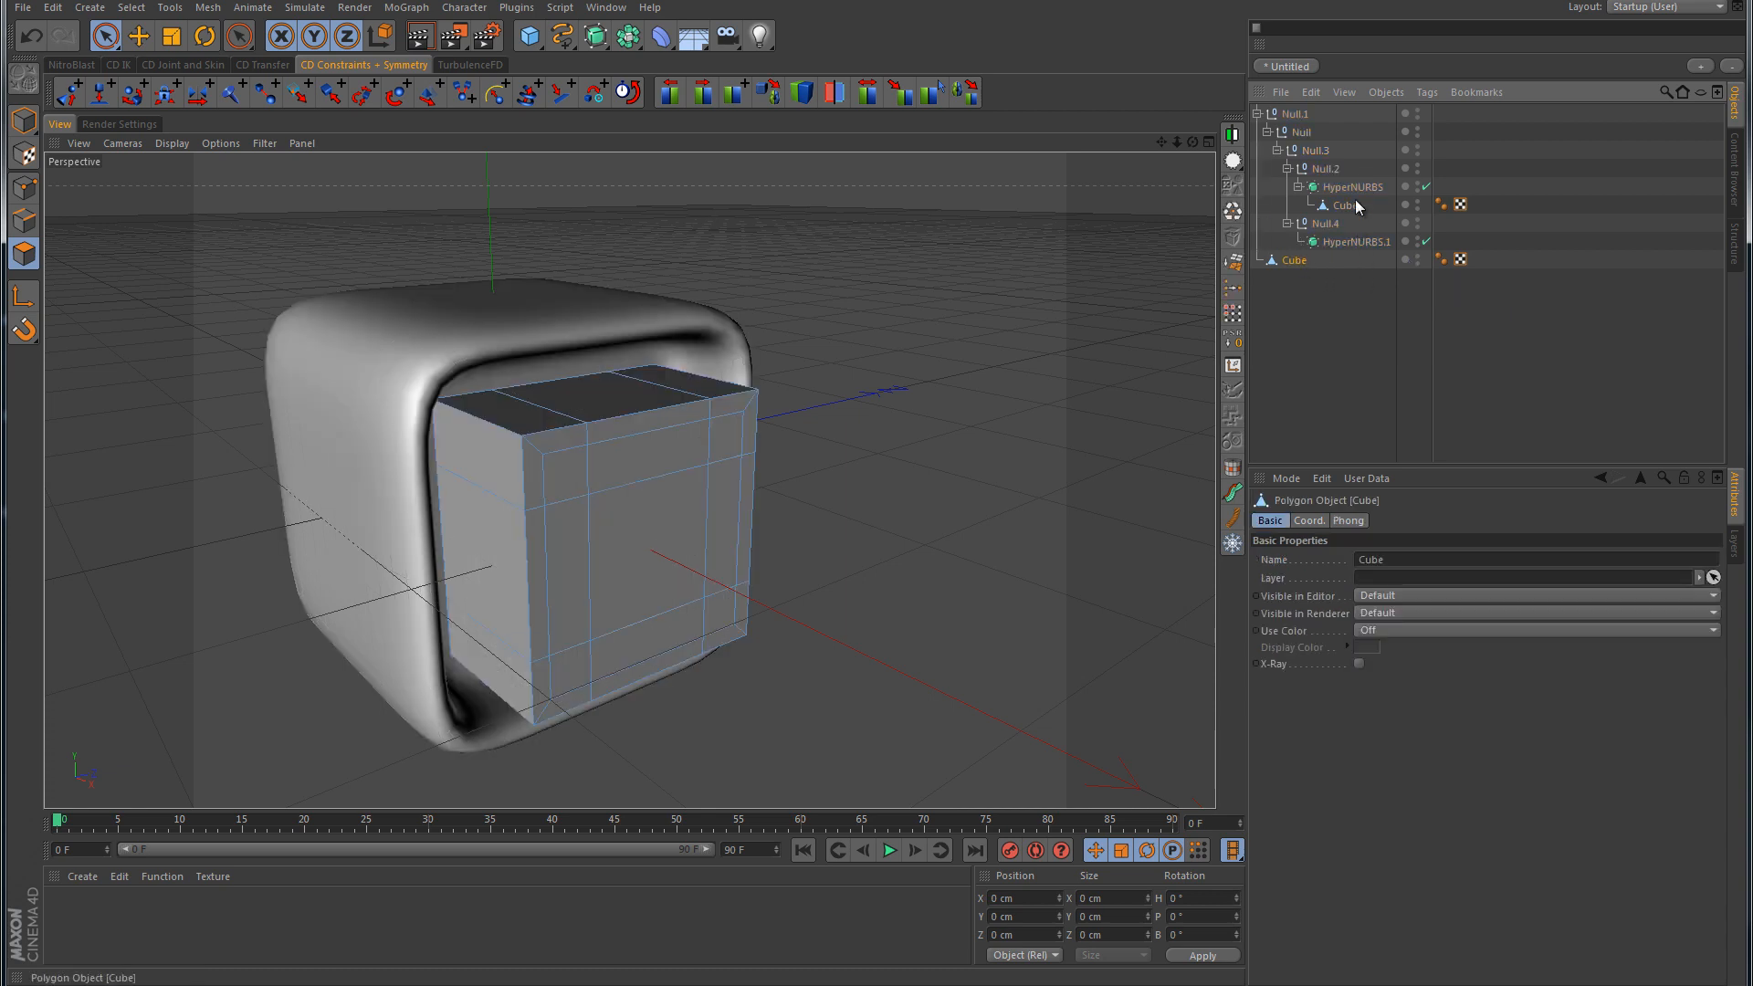
{"action": "left_click_drag", "start_coordinate": [1357, 206], "coordinate": [1340, 331]}
{"action": "left_click", "coordinate": [1296, 112]}
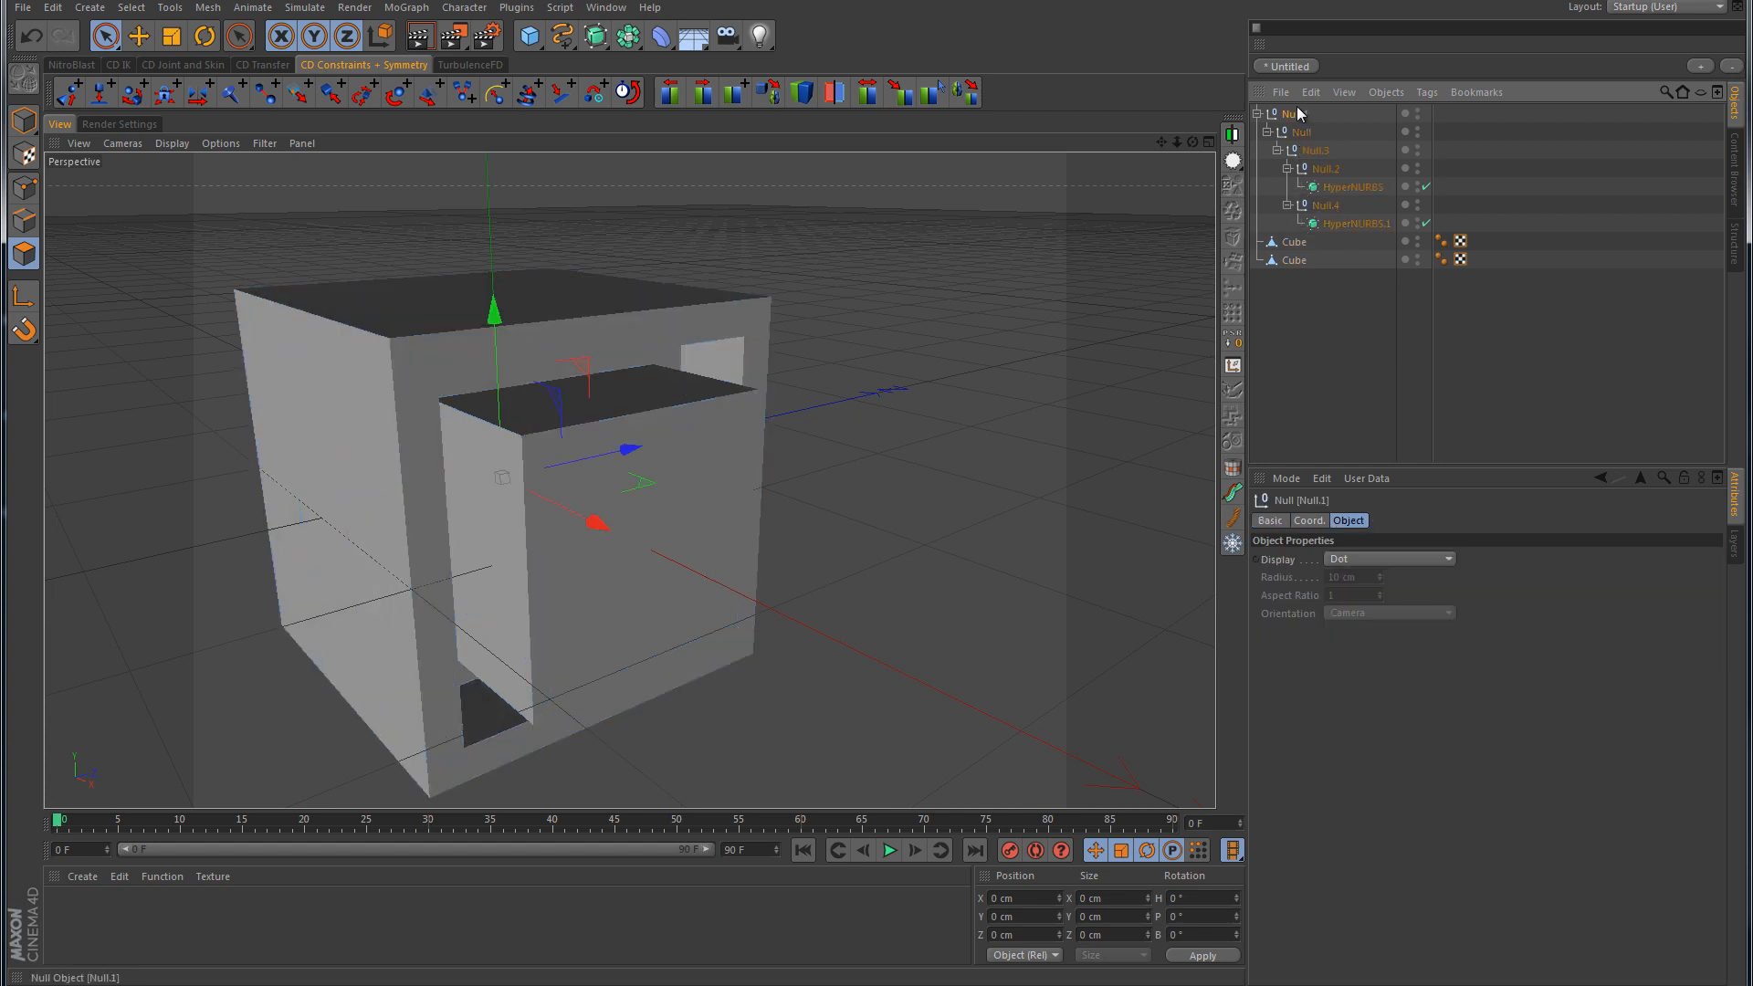
{"action": "key", "text": "Delete"}
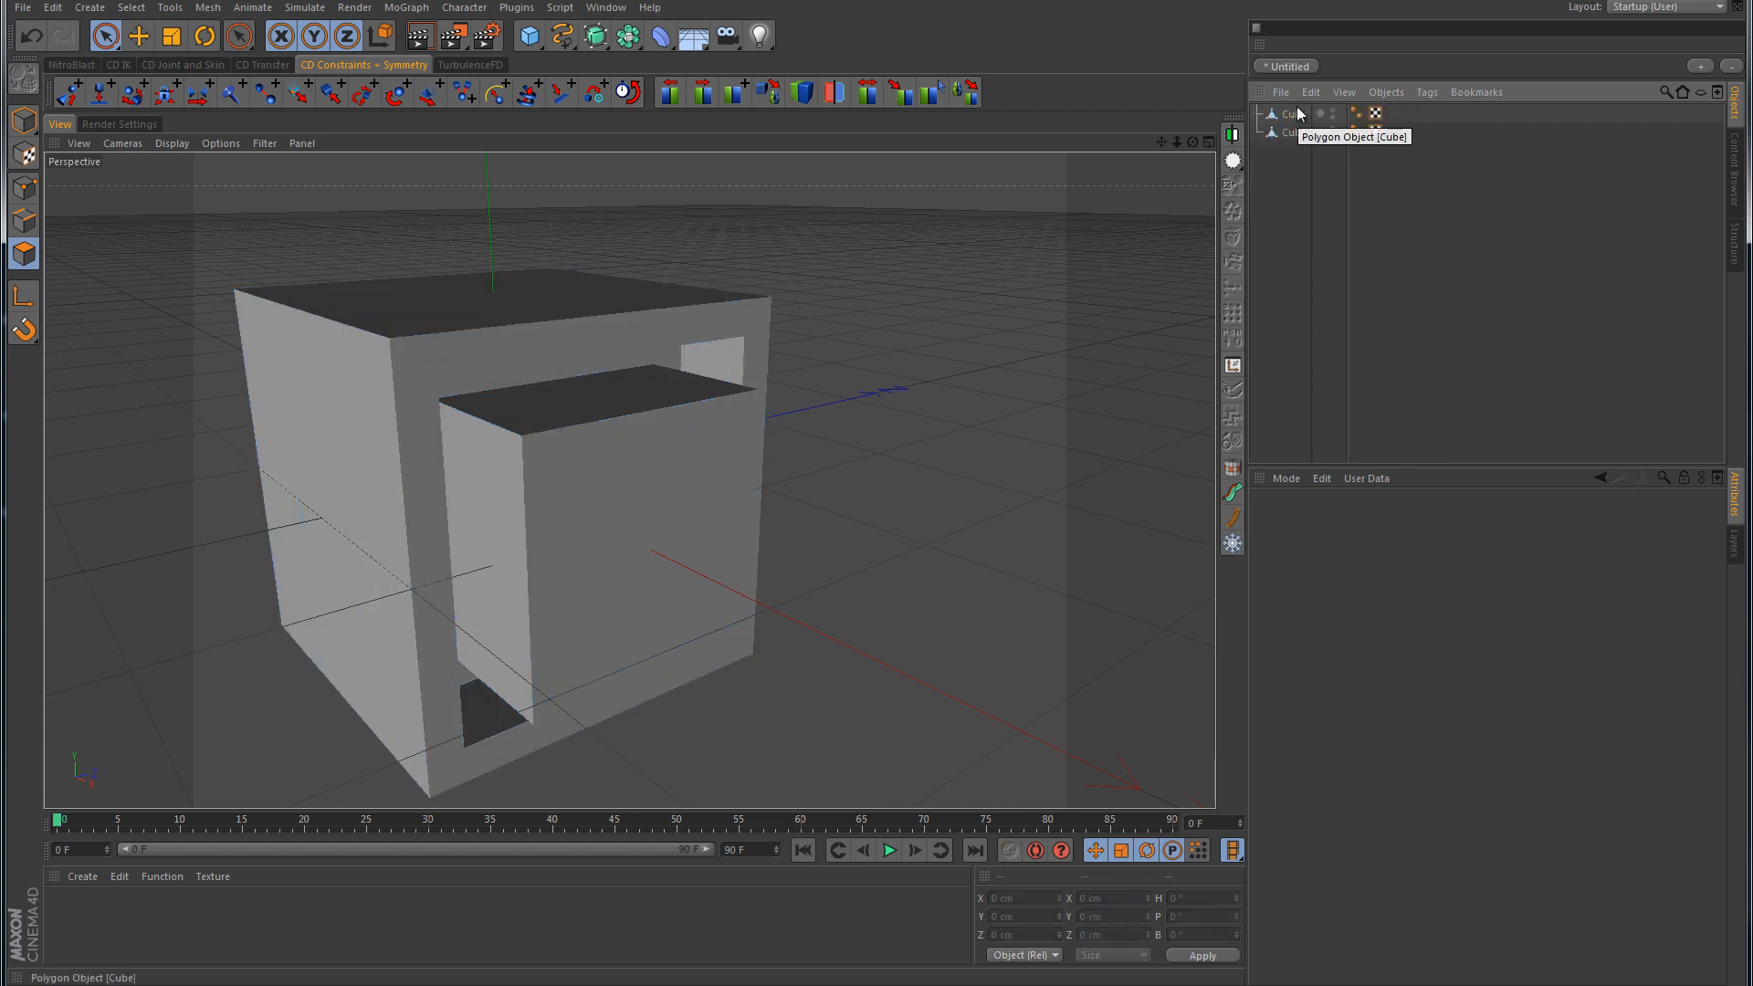
Step: Create a HyperNURBS object and a Null object at the root of the object hierarchy
{"action": "left_click", "coordinate": [594, 36]}
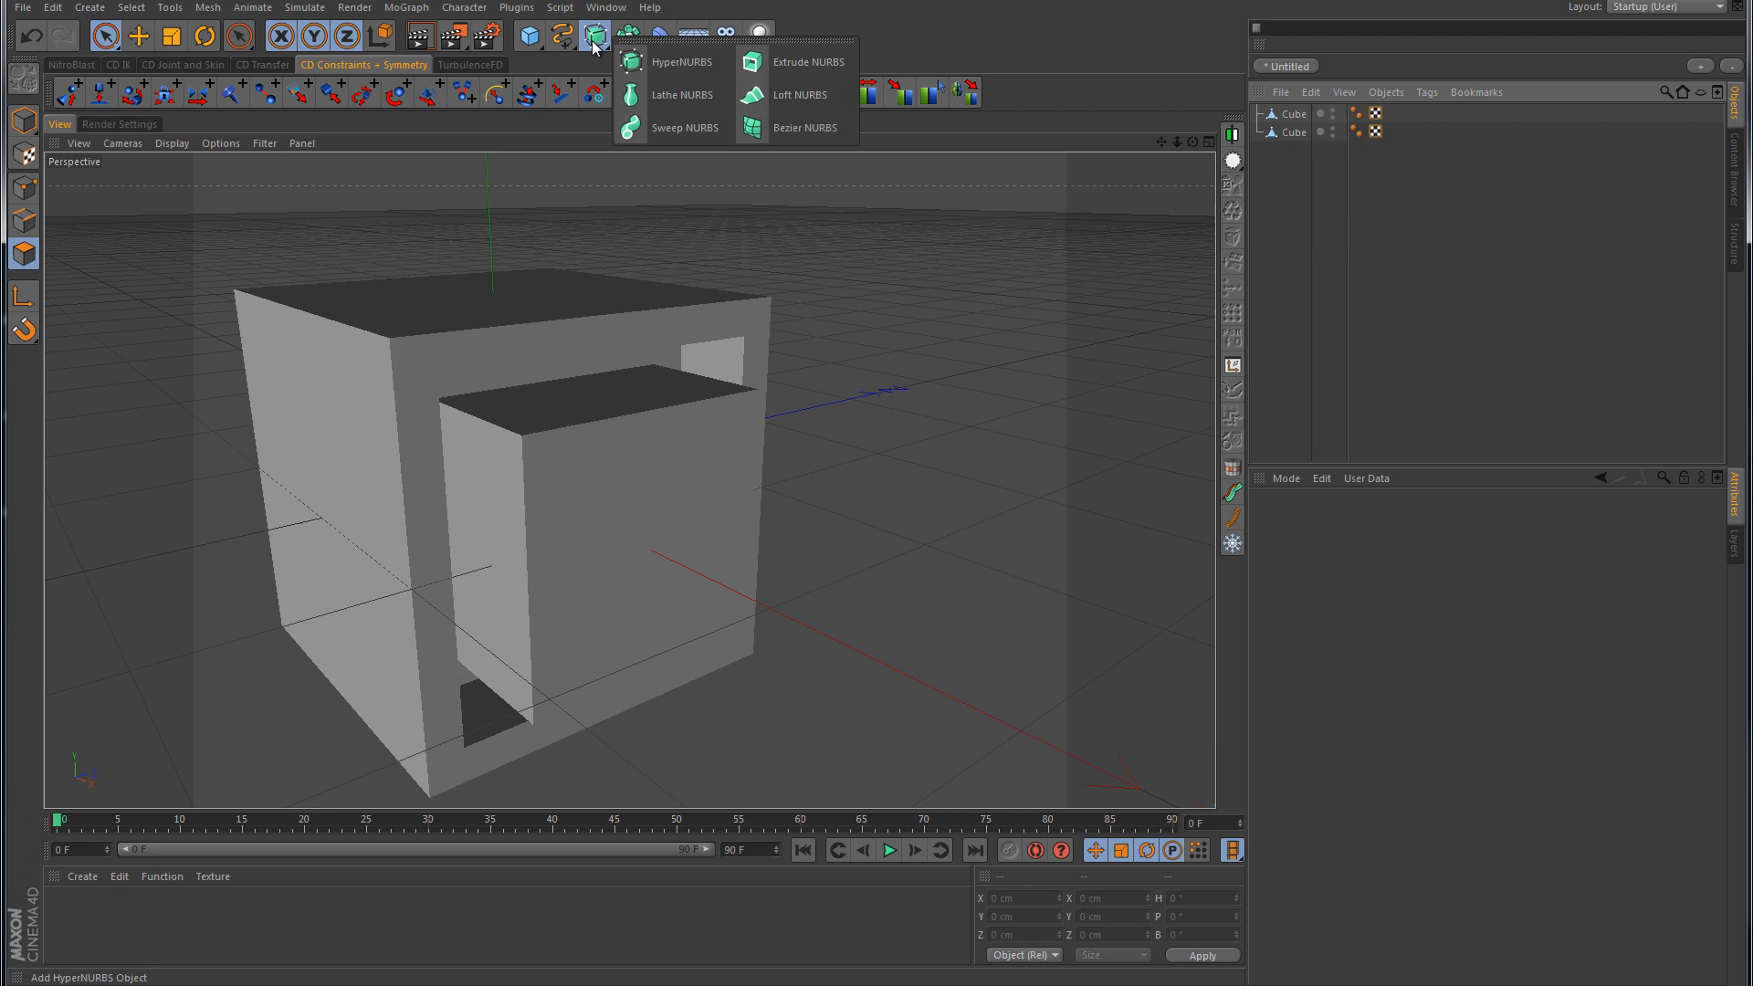
{"action": "left_click", "coordinate": [660, 63]}
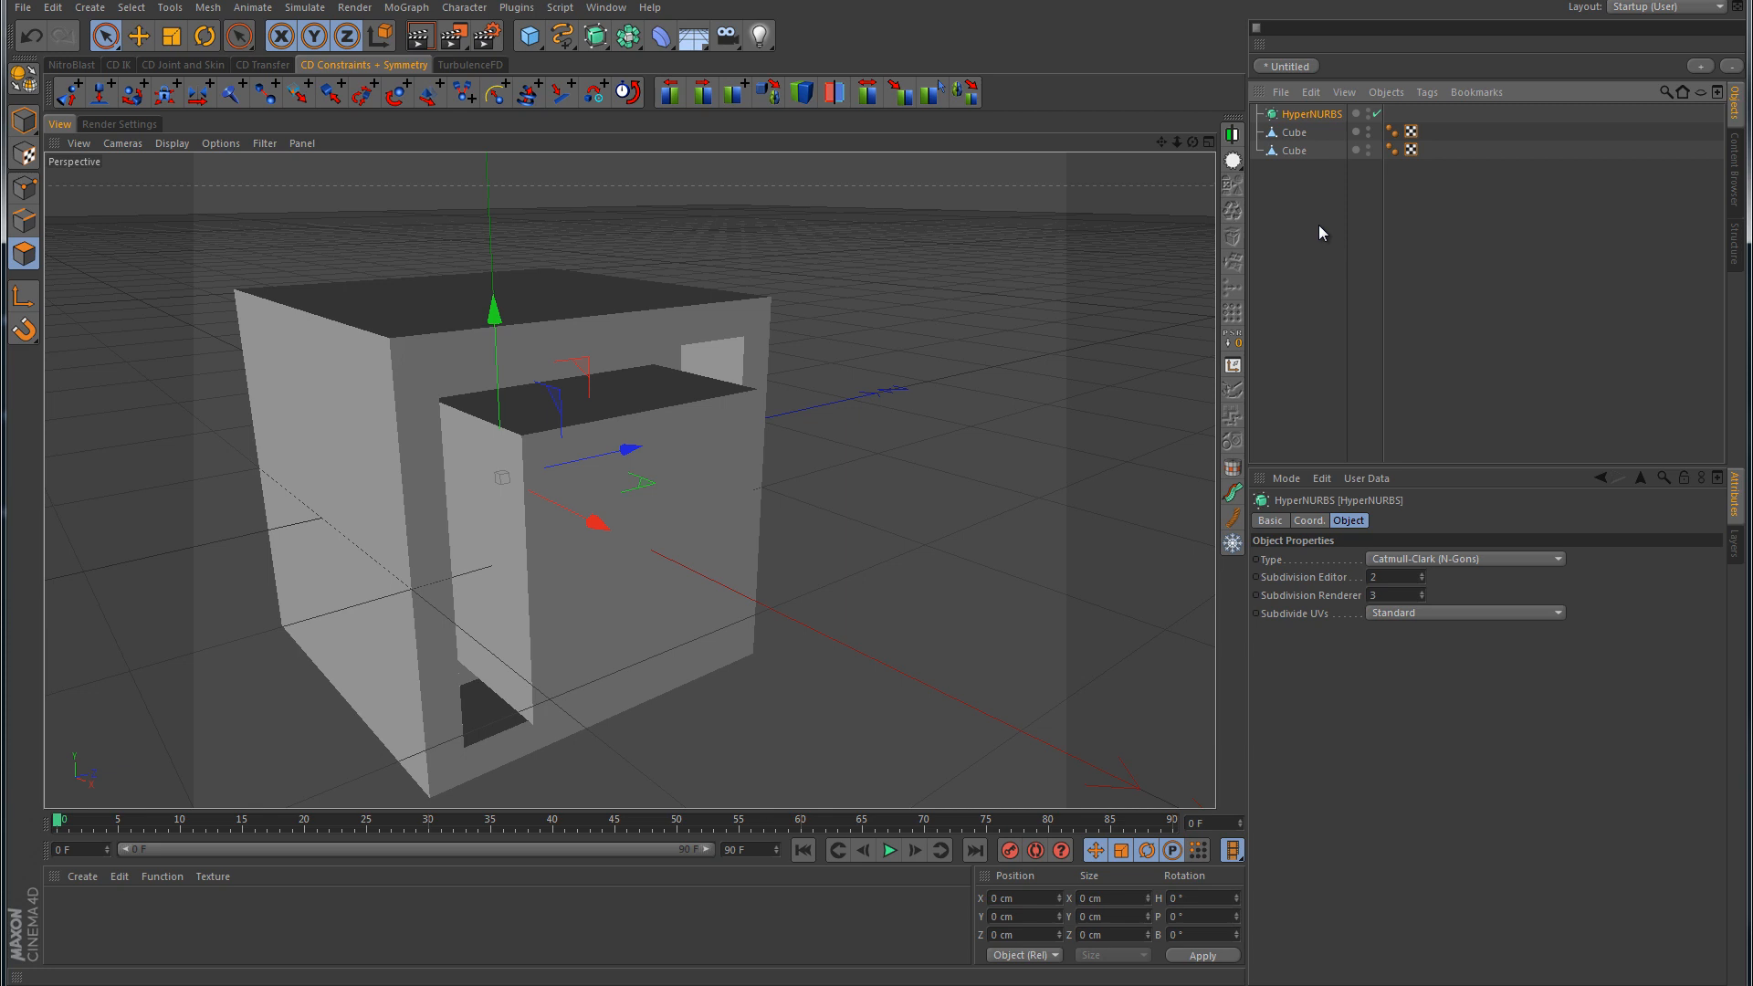
{"action": "left_click", "coordinate": [92, 8]}
{"action": "mouse_move", "coordinate": [100, 34]}
{"action": "left_click", "coordinate": [175, 39]}
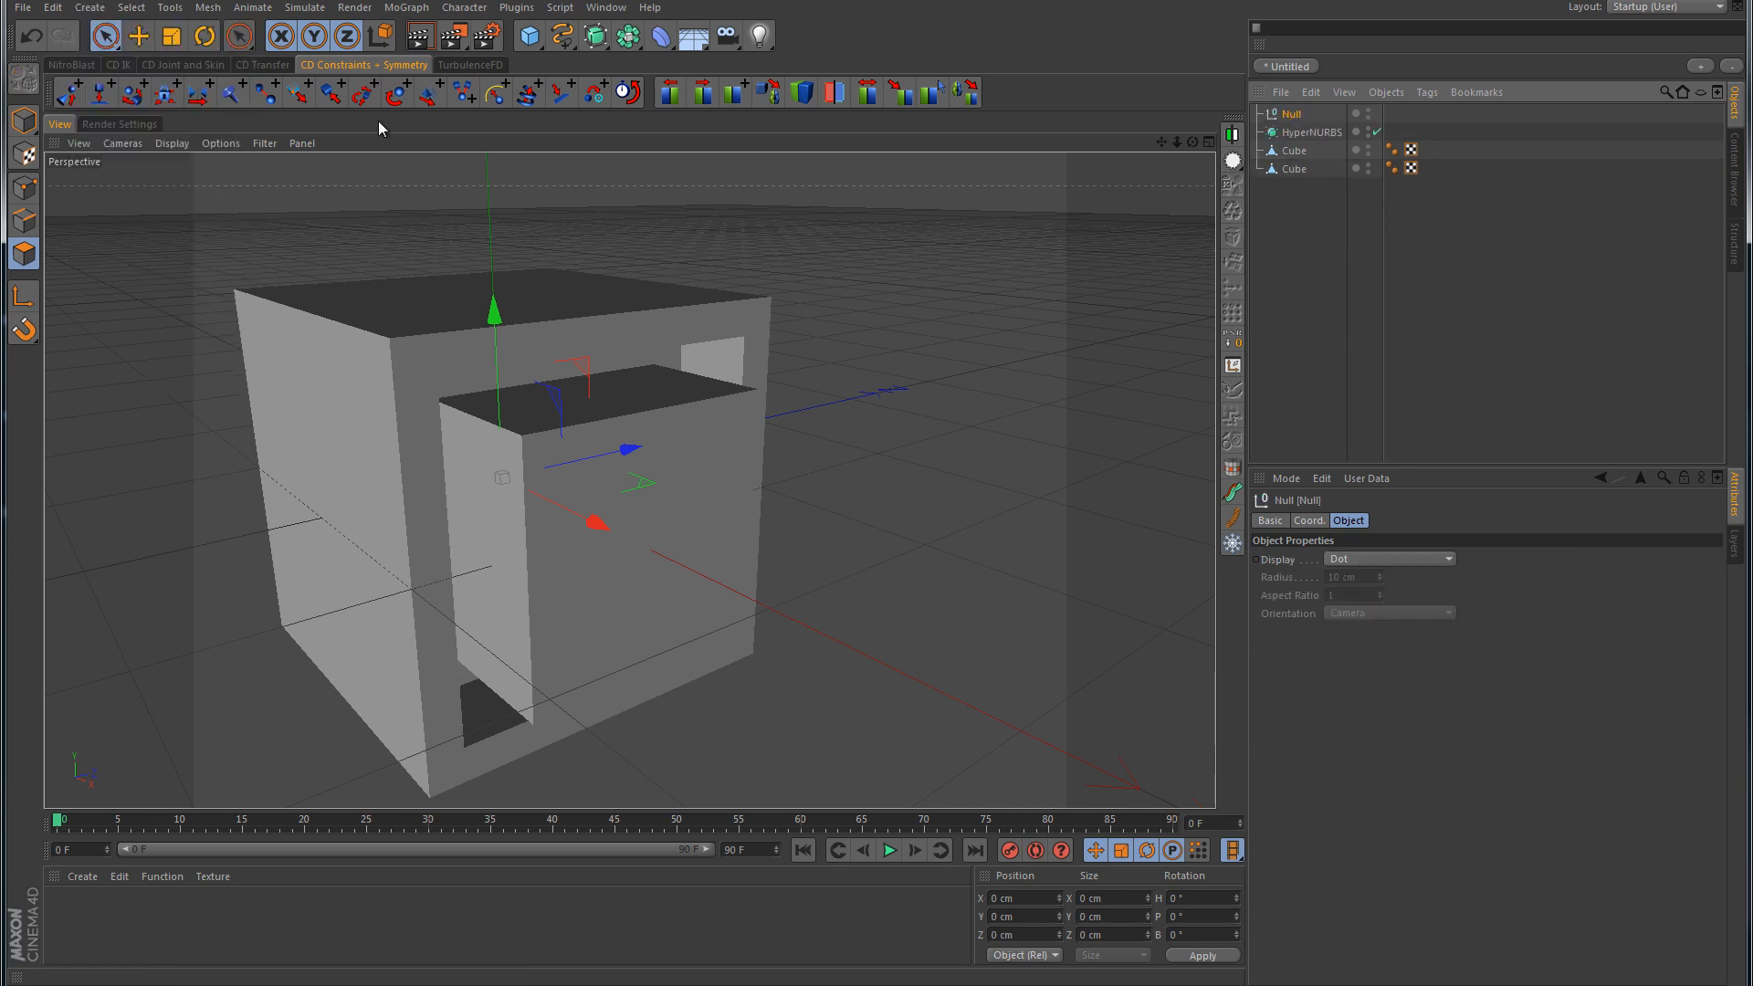
Step: Nest the Null inside the HyperNURBS and move both polygon cubes into the Null
{"action": "left_click_drag", "start_coordinate": [1297, 126], "coordinate": [1294, 152]}
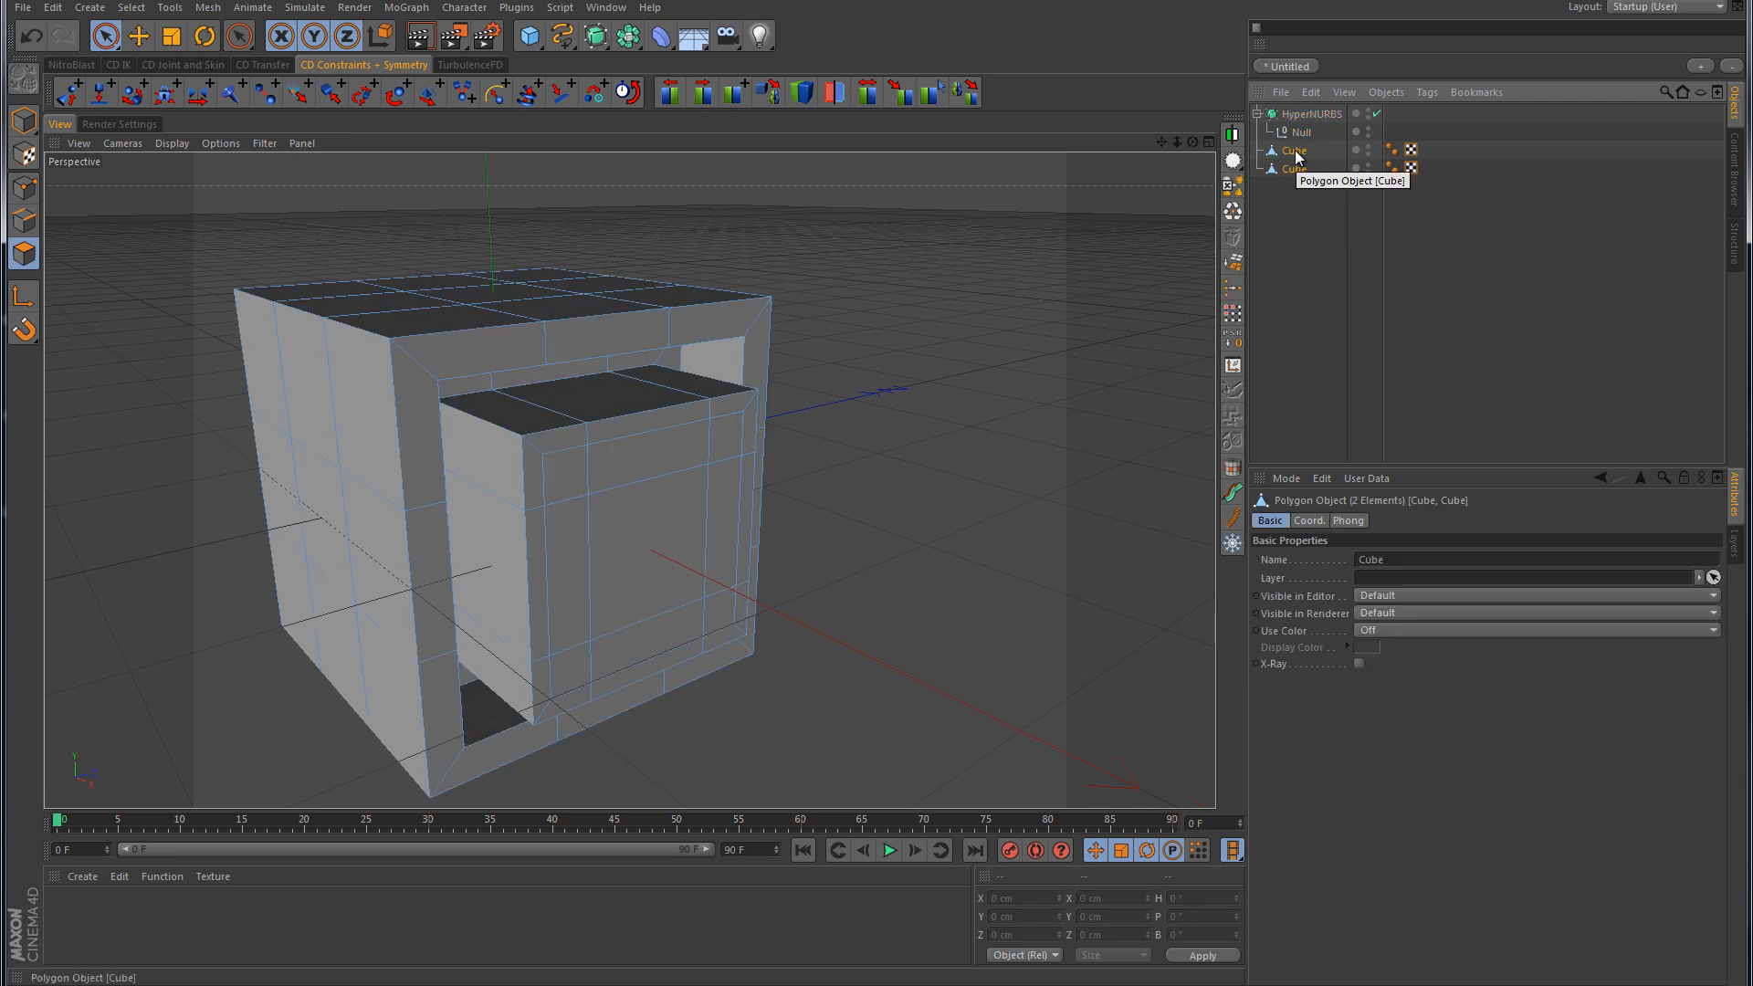
{"action": "left_click_drag", "start_coordinate": [1298, 157], "coordinate": [1300, 134]}
{"action": "left_click", "coordinate": [1413, 253]}
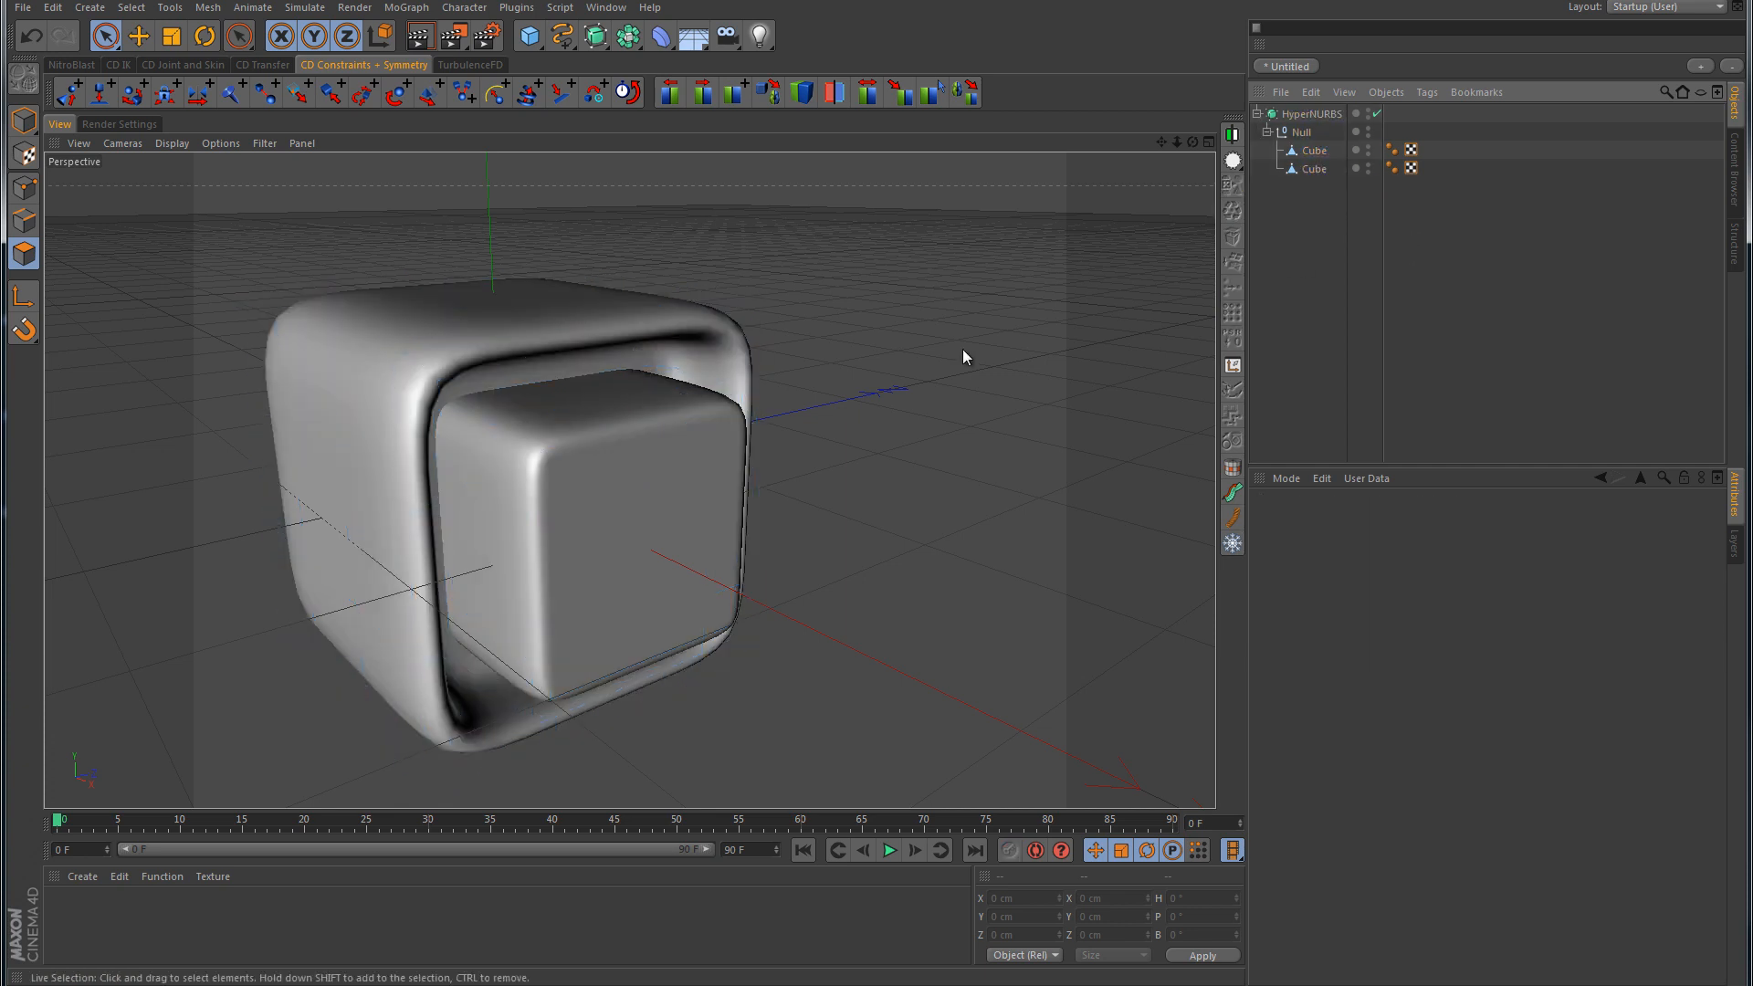
Step: Add a cube primitive and move it along the Z axis until it stands clear behind the smoothed model
{"action": "middle_click_drag", "start_coordinate": [889, 485], "coordinate": [970, 421], "text": "alt"}
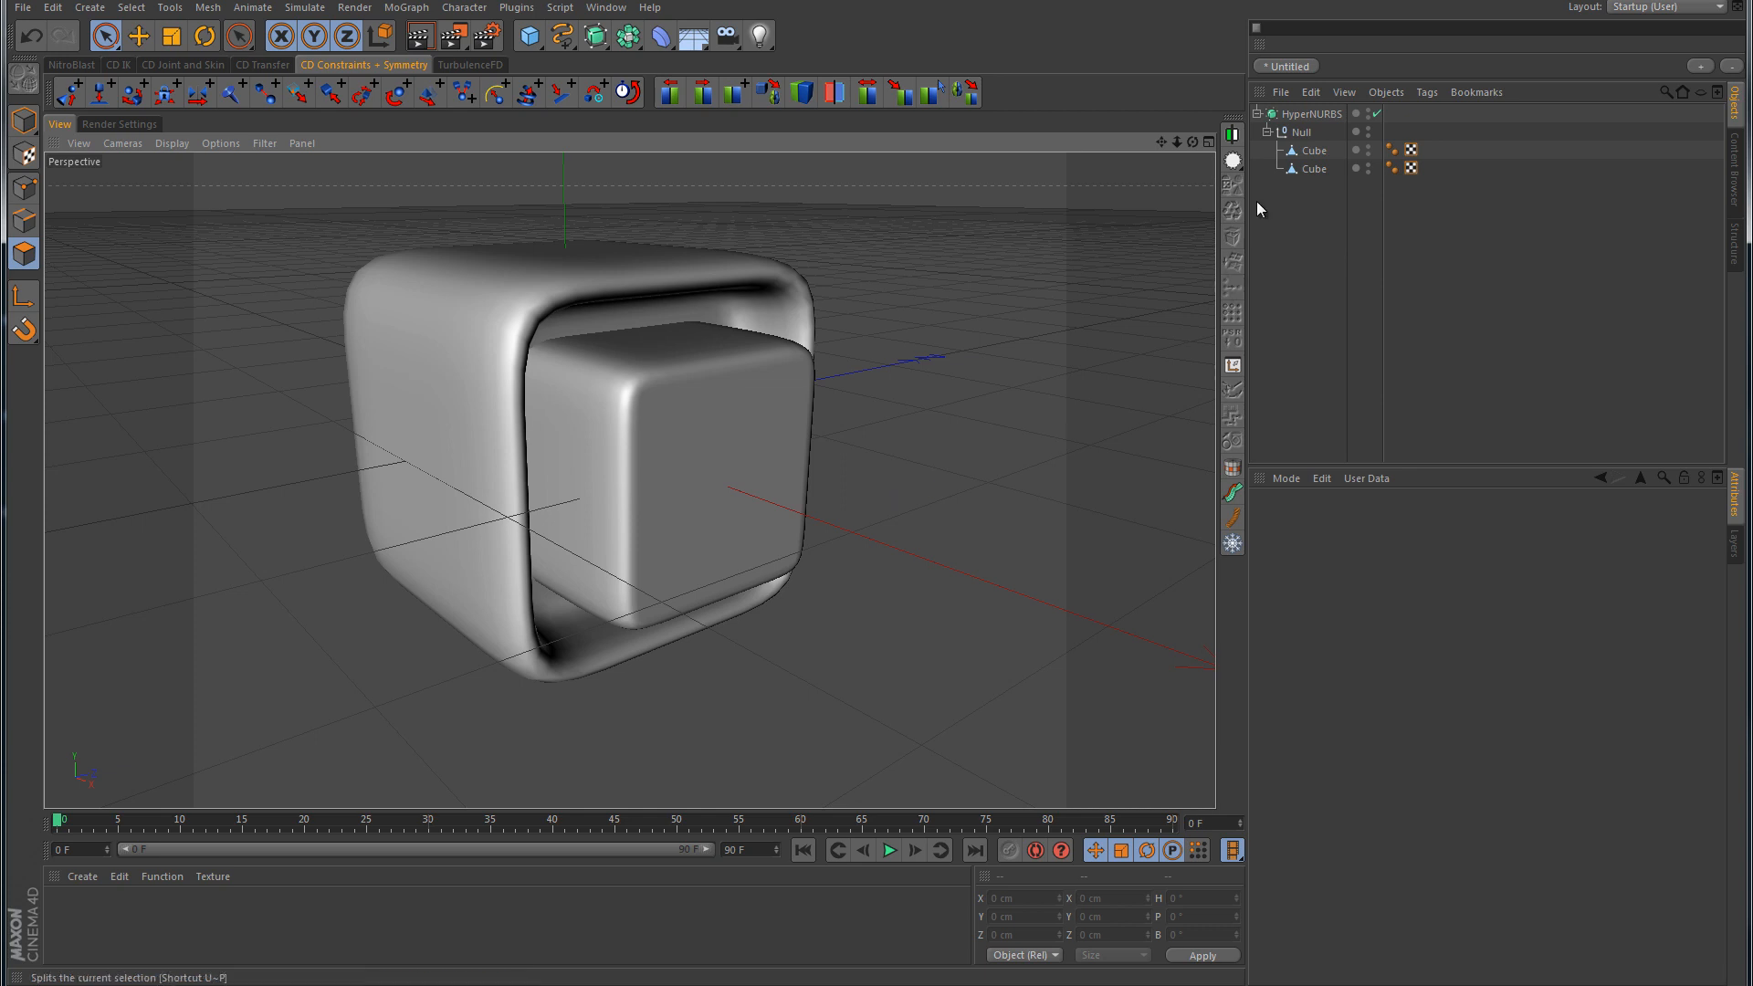
{"action": "right_click_drag", "start_coordinate": [916, 454], "coordinate": [708, 520], "text": "alt"}
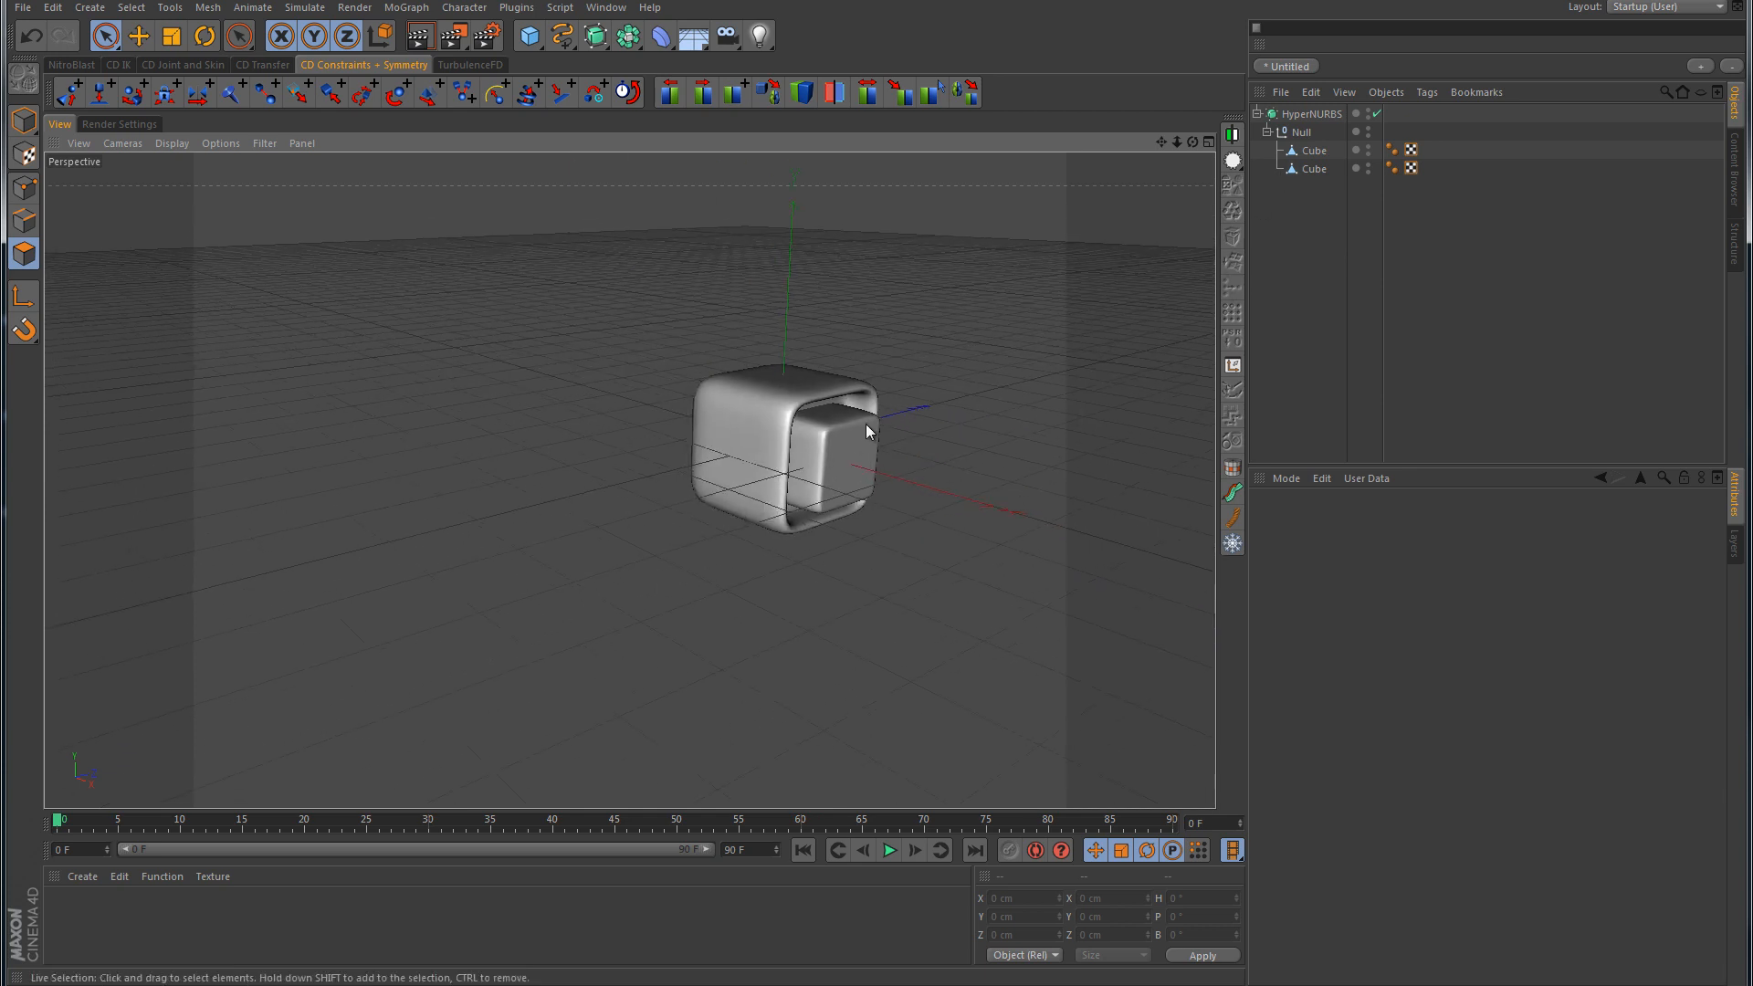
{"action": "middle_click_drag", "start_coordinate": [865, 423], "coordinate": [761, 499], "text": "alt"}
{"action": "left_click", "coordinate": [529, 42]}
{"action": "left_click", "coordinate": [690, 64]}
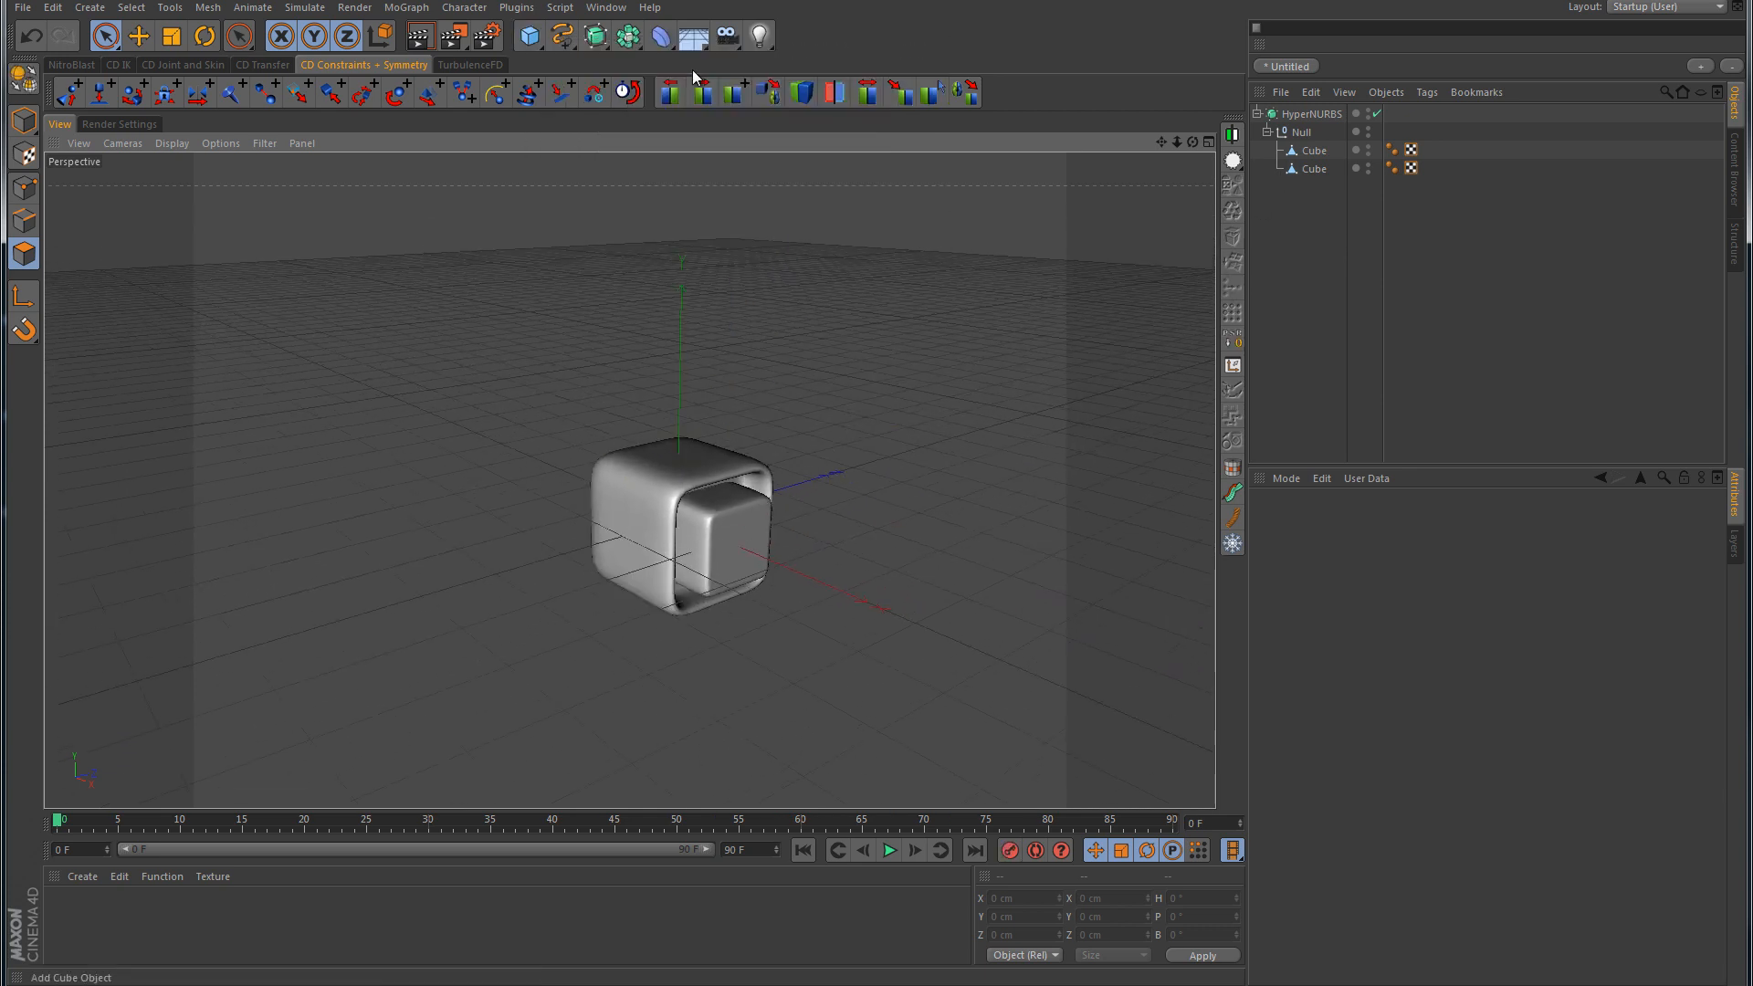
{"action": "left_click_drag", "start_coordinate": [815, 490], "coordinate": [936, 438]}
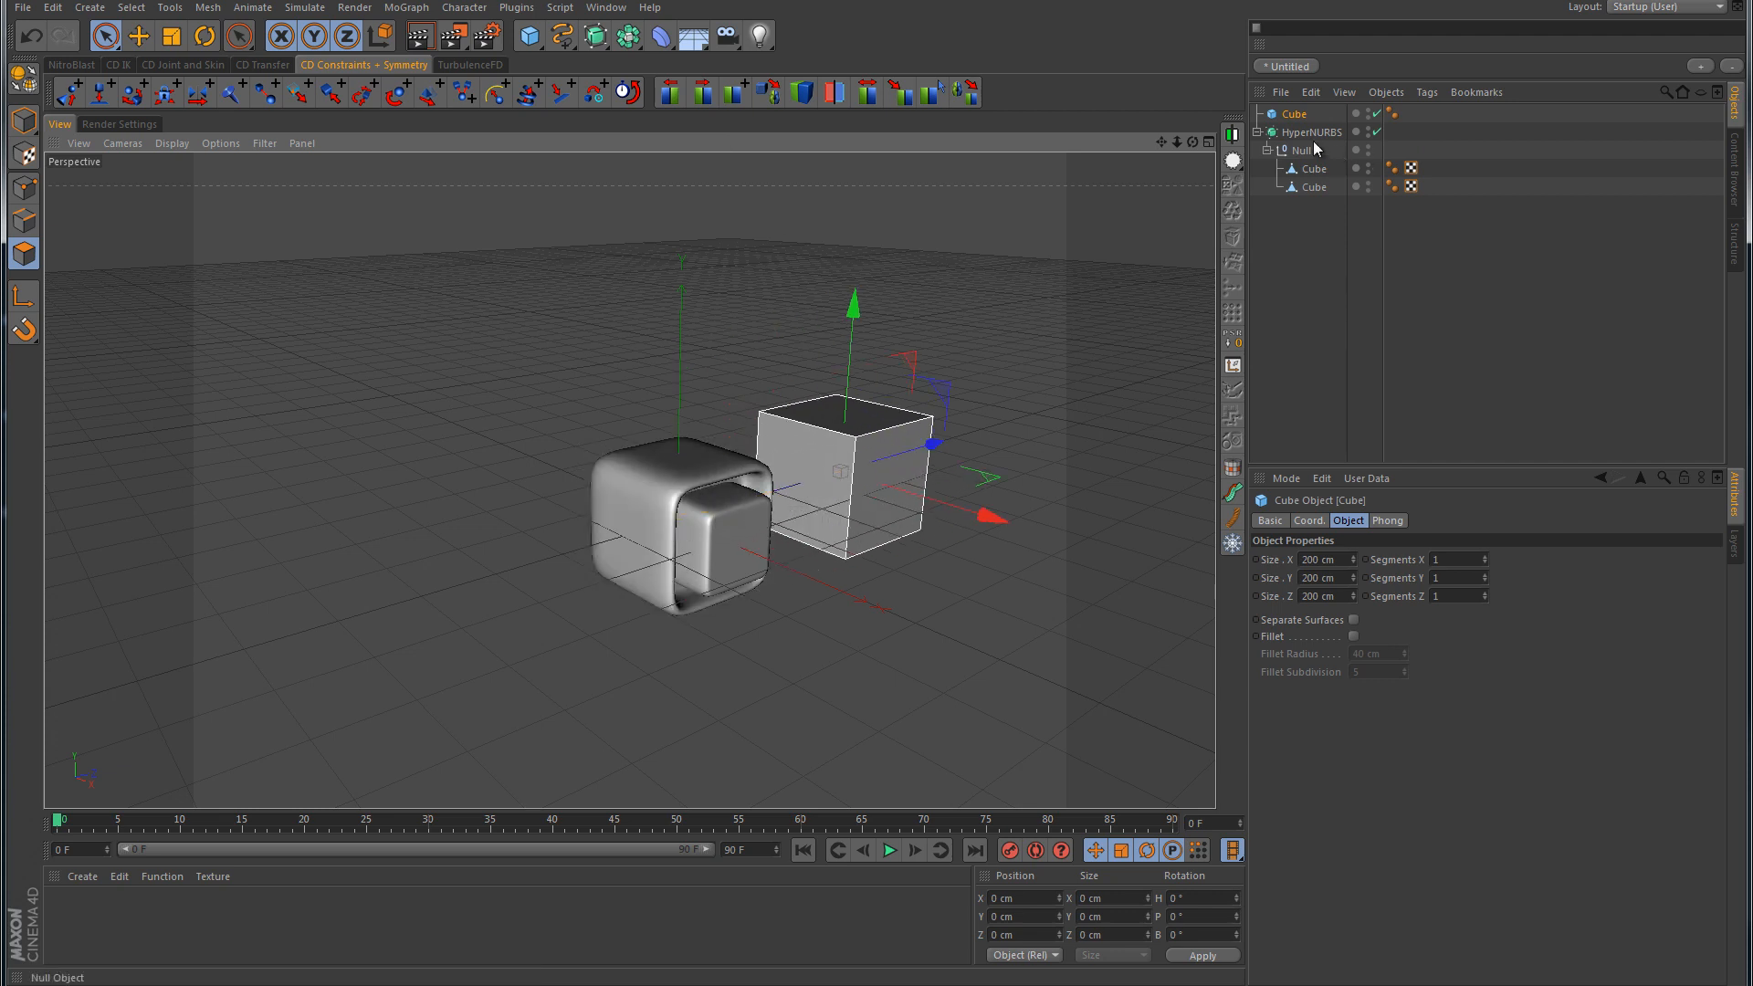
Step: Duplicate the cube primitive twice, moving Cube.2 to about Z -364 cm and Cube.1 to about X -473 cm
{"action": "left_click_drag", "start_coordinate": [1293, 113], "coordinate": [1301, 143], "text": "ctrl"}
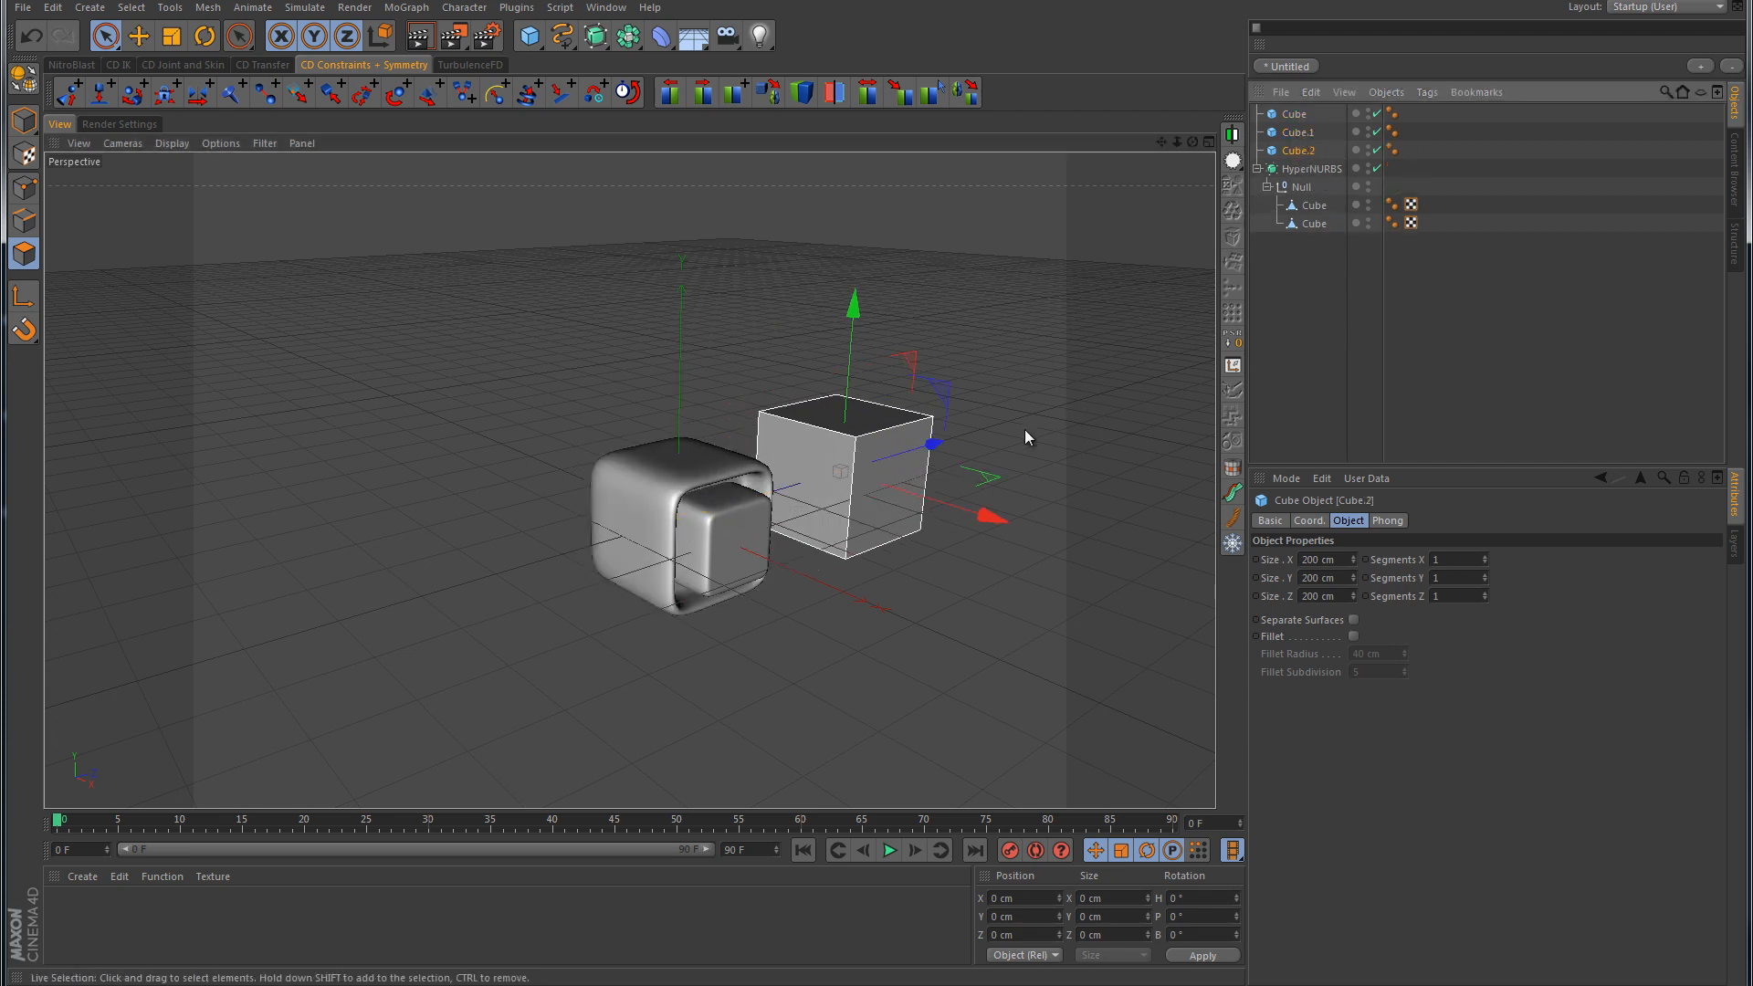
{"action": "left_click_drag", "start_coordinate": [931, 448], "coordinate": [585, 551]}
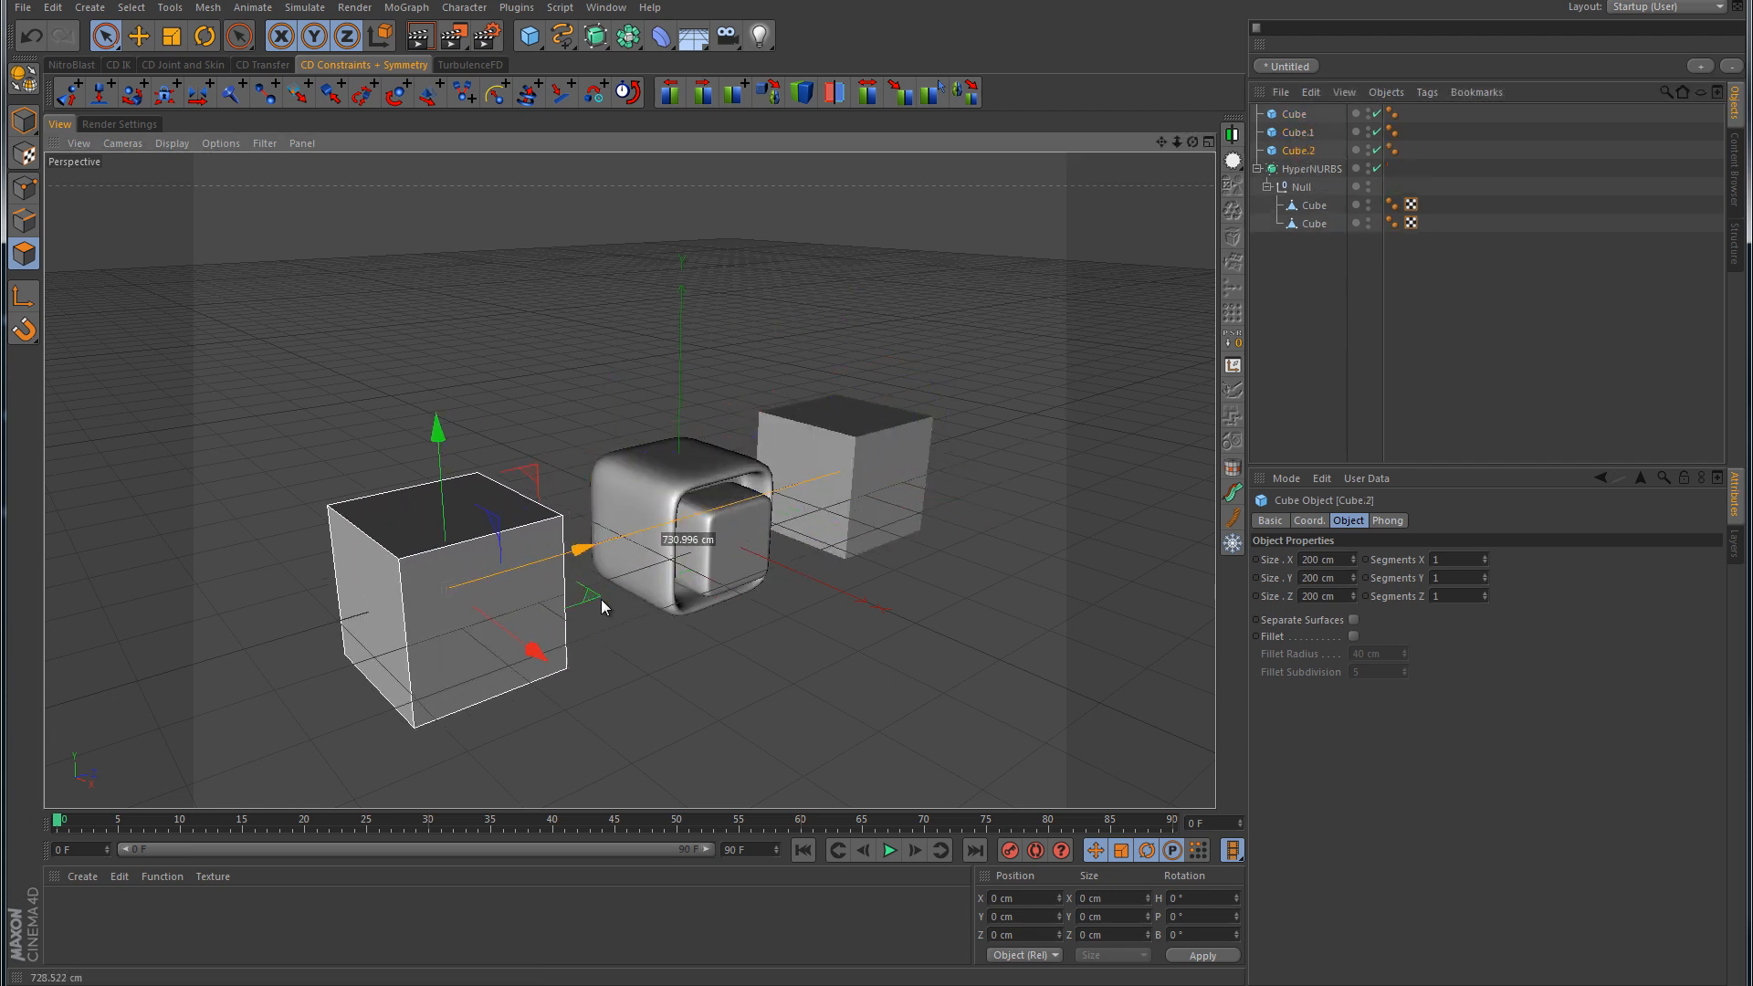
{"action": "left_click", "coordinate": [1298, 132]}
{"action": "left_click_drag", "start_coordinate": [1000, 524], "coordinate": [657, 418]}
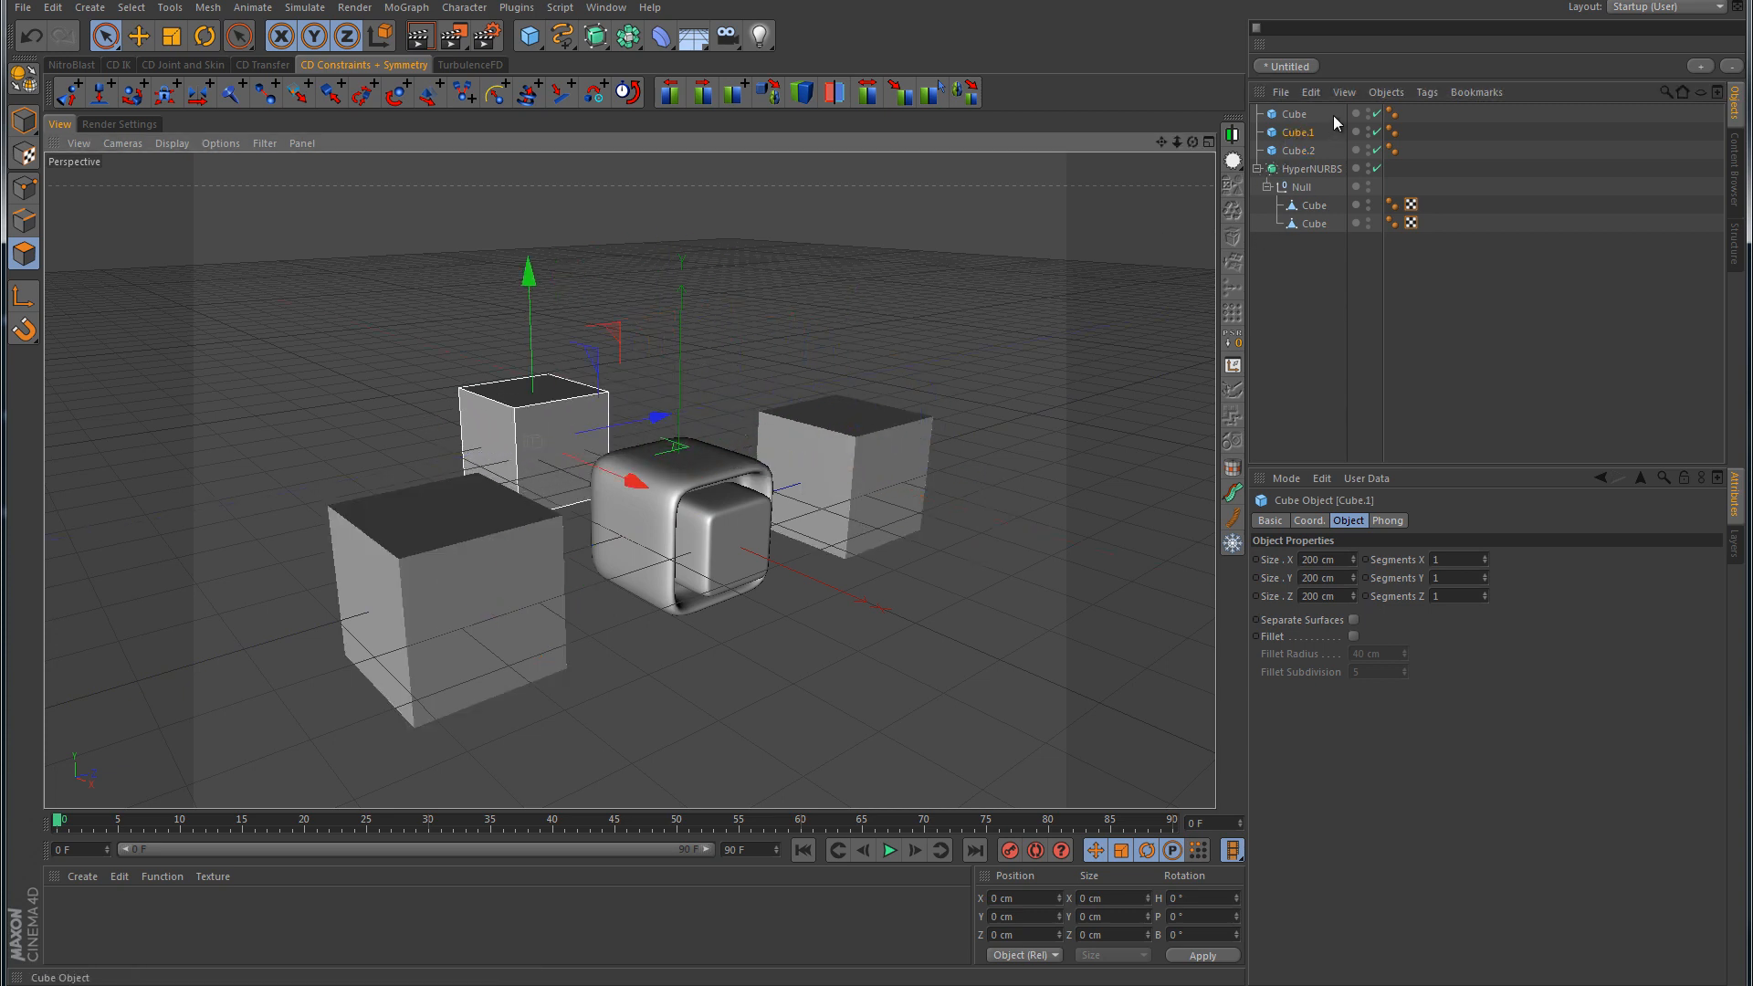
Step: Move the three cube primitives into the Null under the HyperNURBS and select Cube.2
{"action": "left_click_drag", "start_coordinate": [1334, 108], "coordinate": [1303, 190]}
{"action": "left_click", "coordinate": [1413, 330]}
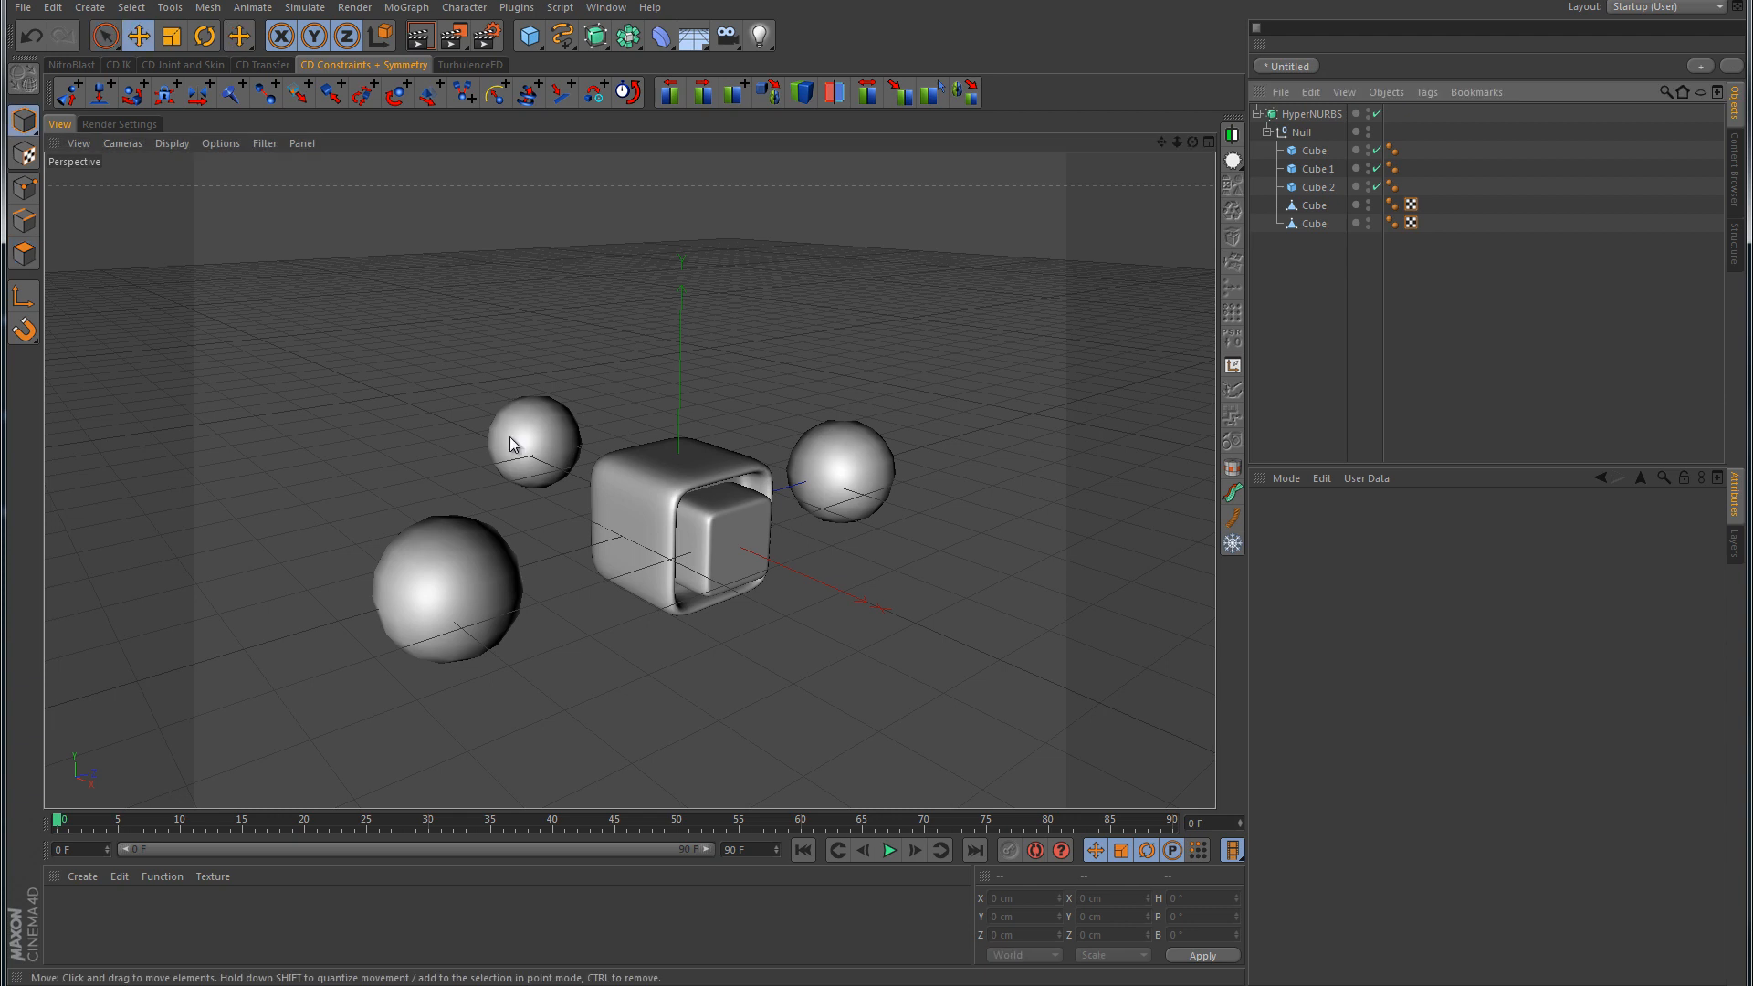
{"action": "left_click", "coordinate": [1319, 186]}
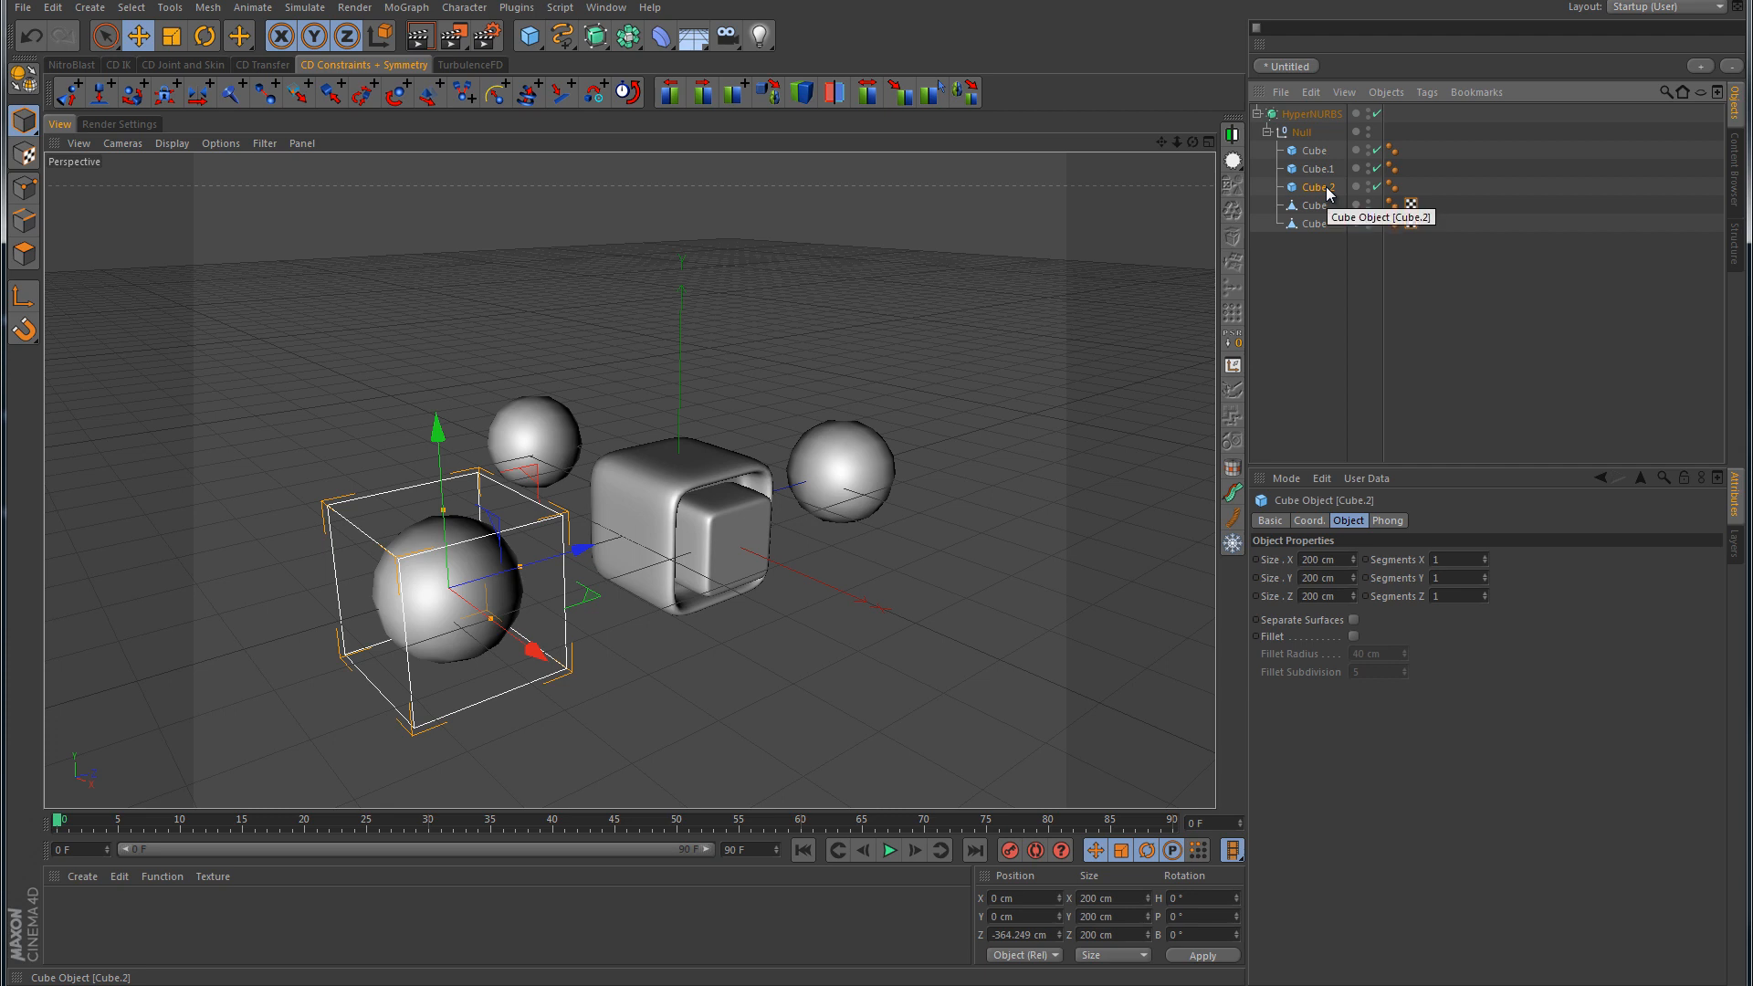
Step: Keyframe the Null's heading rotation at 0° on frame 0 and 360° on frame 90, and play the animation
{"action": "left_click", "coordinate": [1301, 134]}
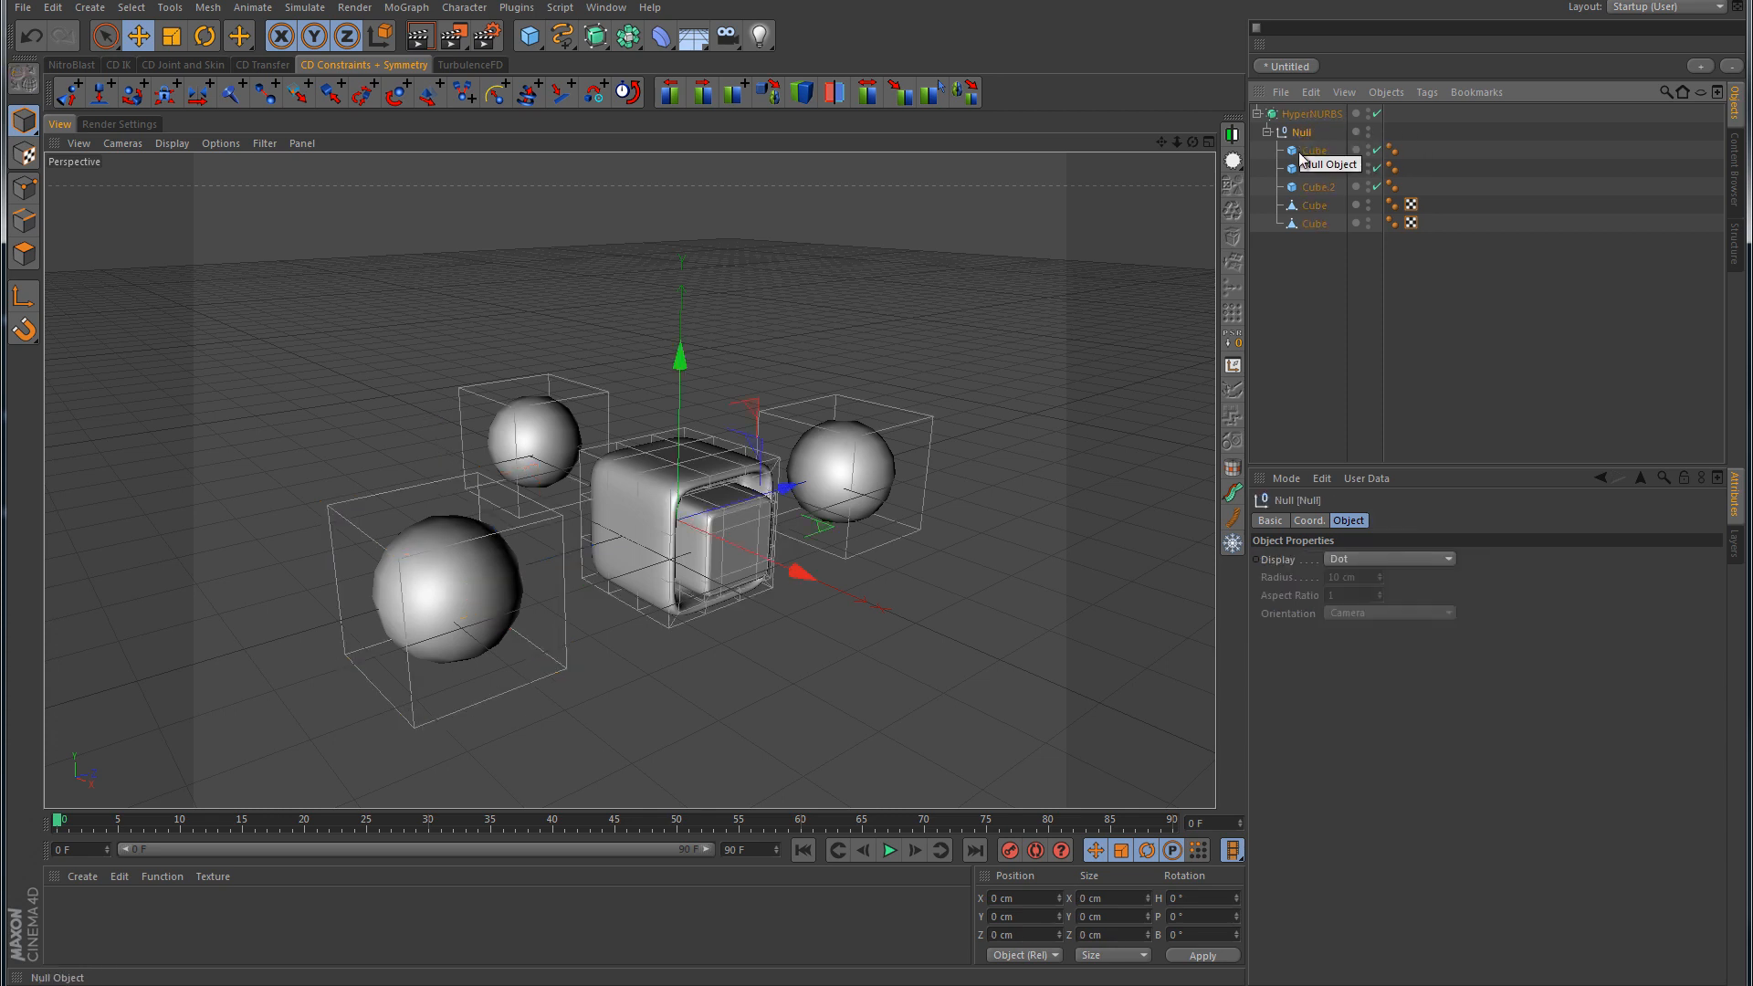
{"action": "left_click", "coordinate": [1308, 520]}
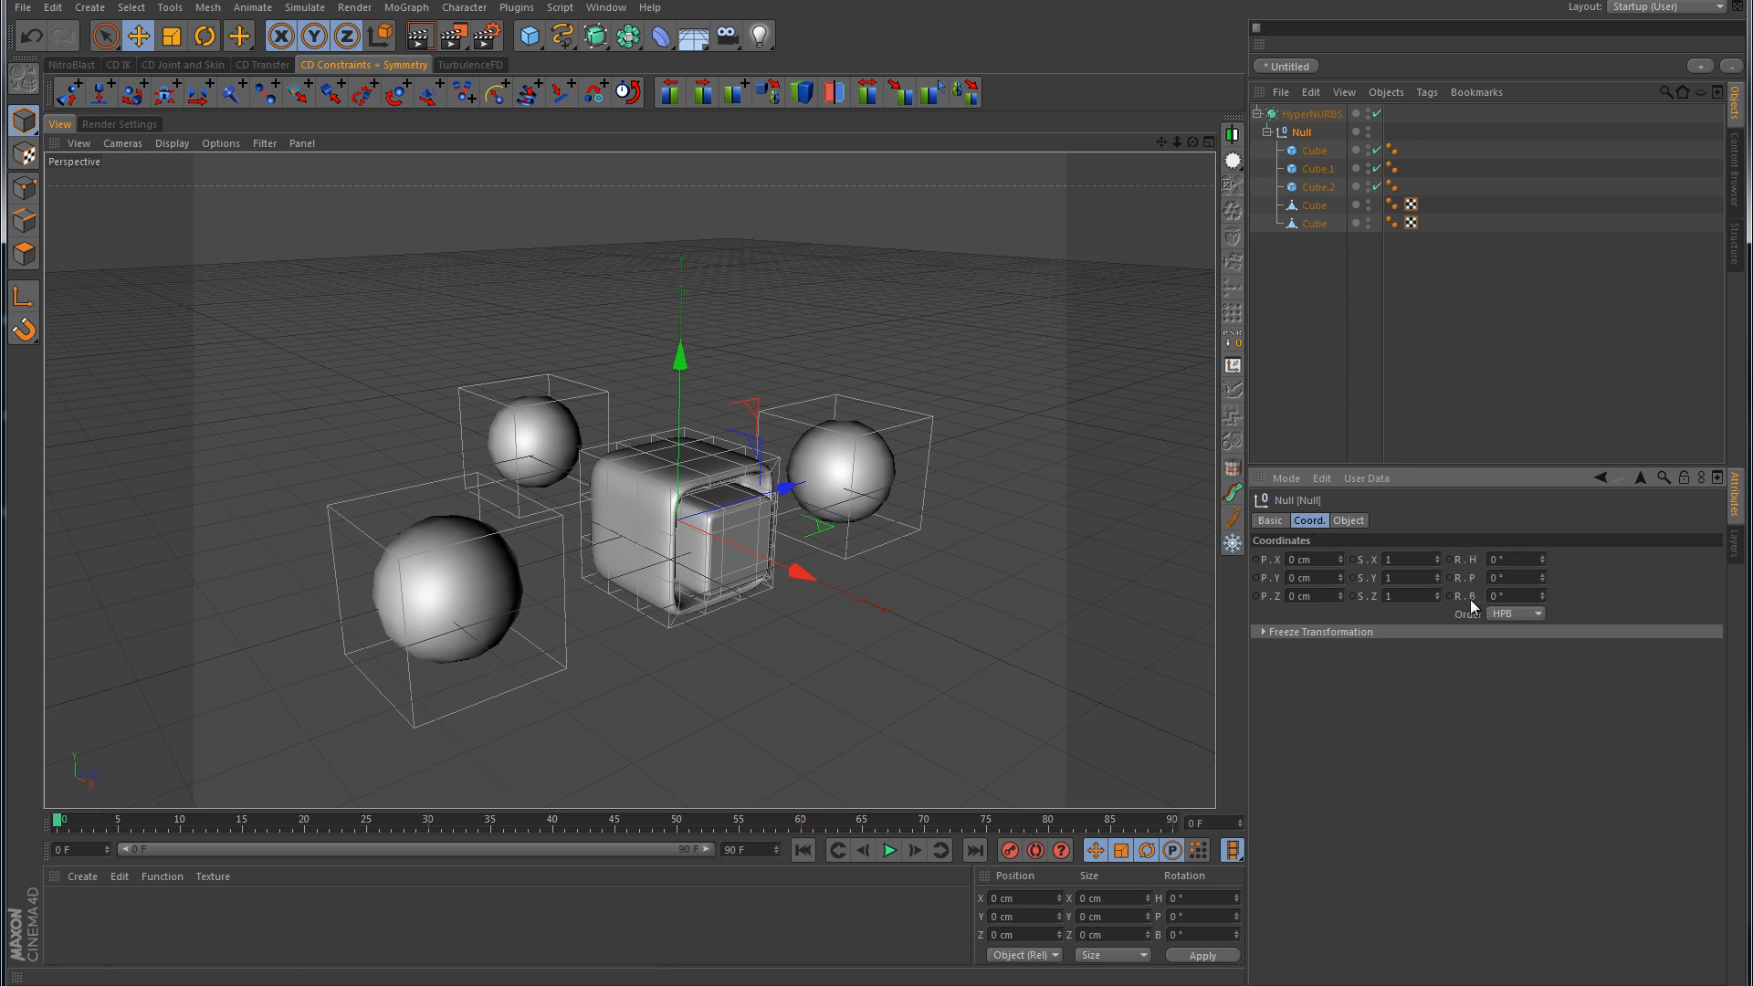
{"action": "left_click", "coordinate": [1448, 558], "text": "ctrl"}
{"action": "left_click_drag", "start_coordinate": [60, 826], "coordinate": [1264, 778]}
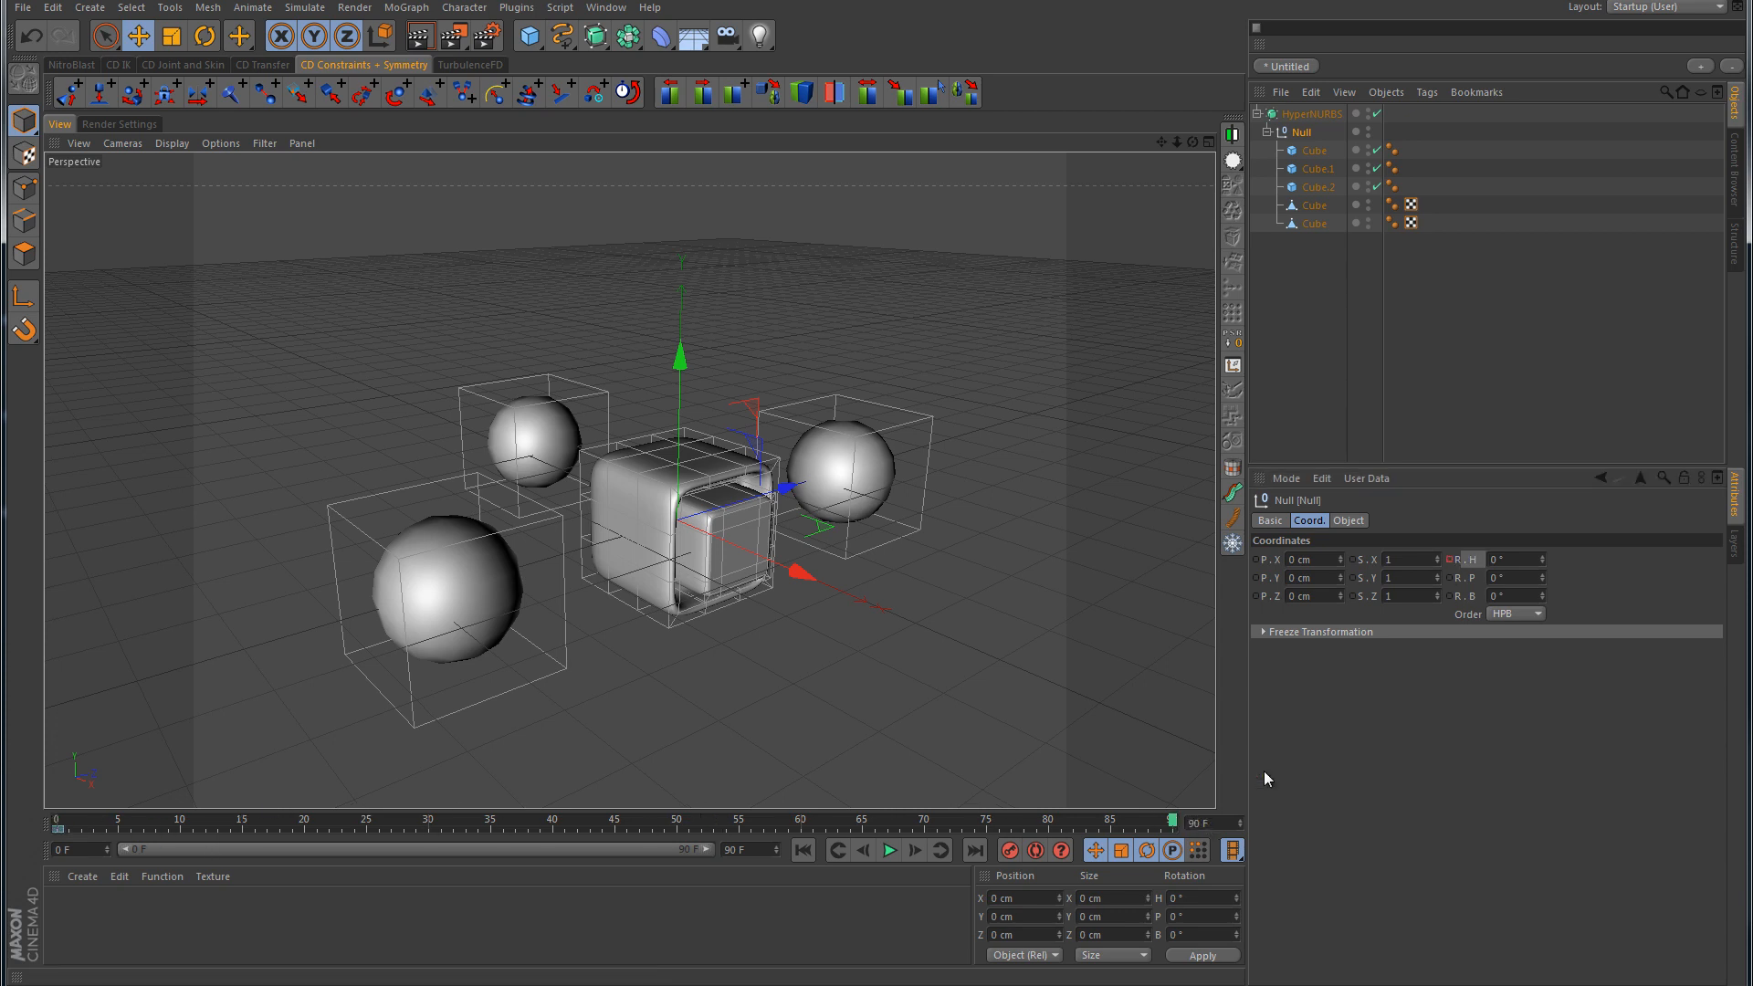
{"action": "left_click", "coordinate": [1523, 558]}
{"action": "type", "text": "360"}
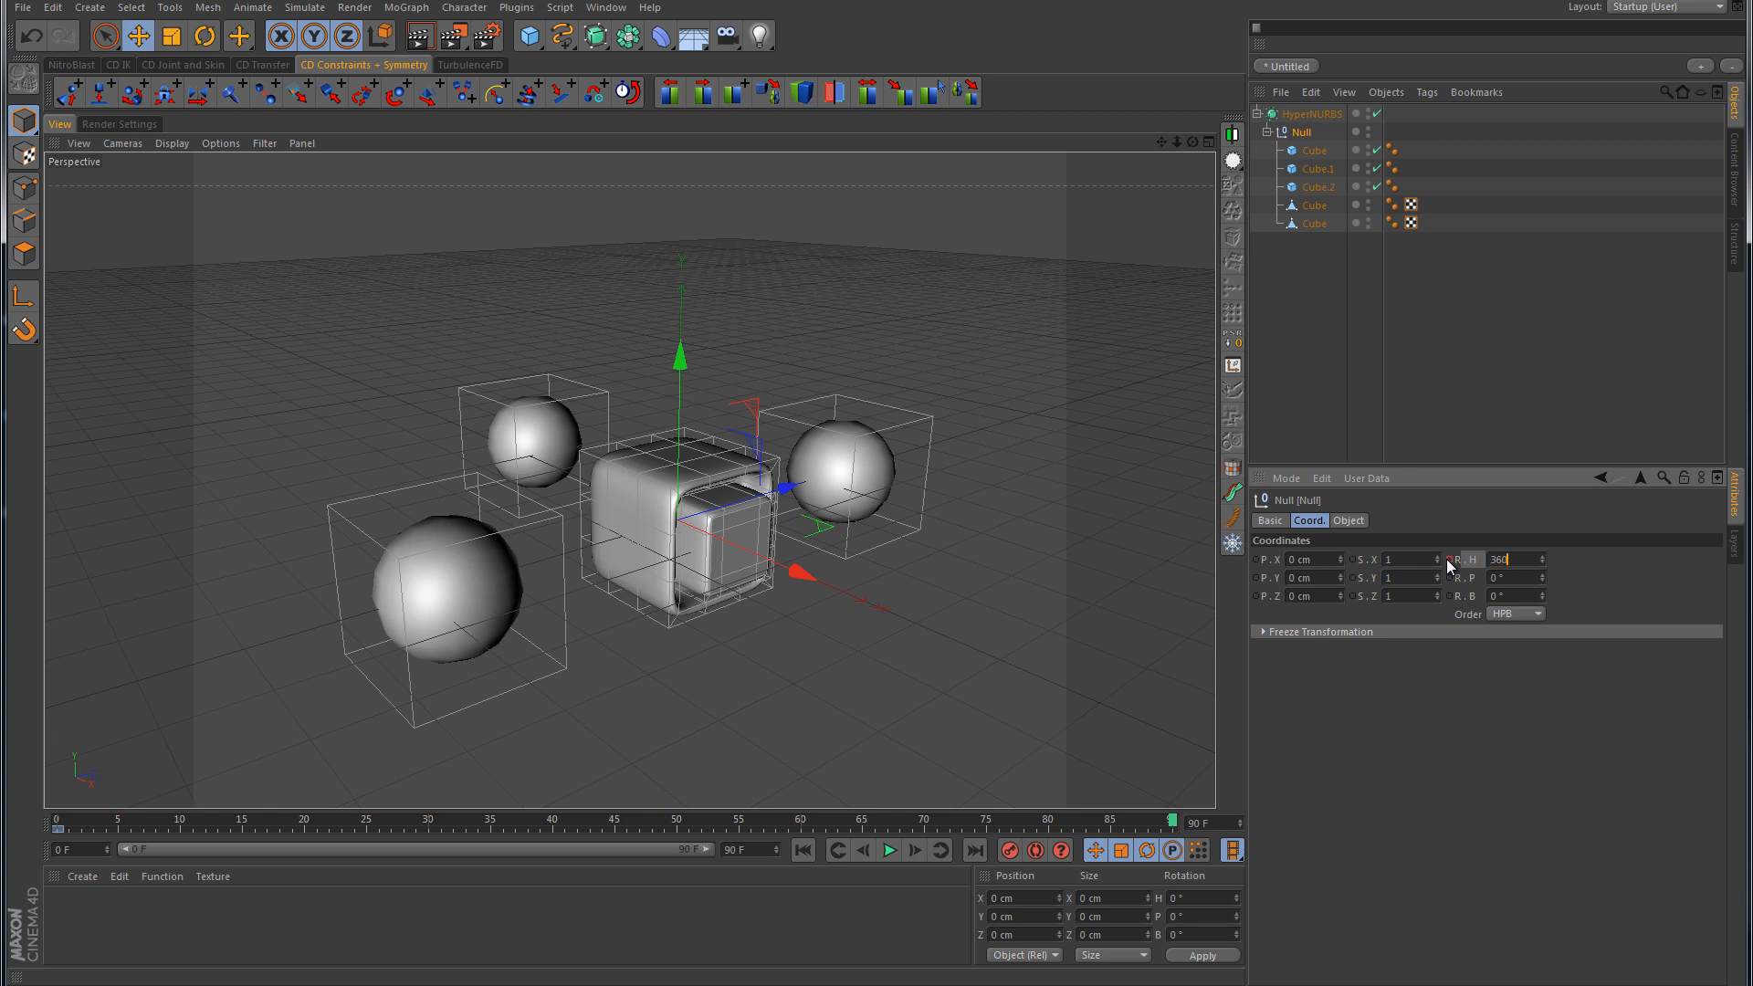
{"action": "key", "text": "Return"}
{"action": "left_click", "coordinate": [1449, 560], "text": "ctrl"}
{"action": "left_click", "coordinate": [886, 851]}
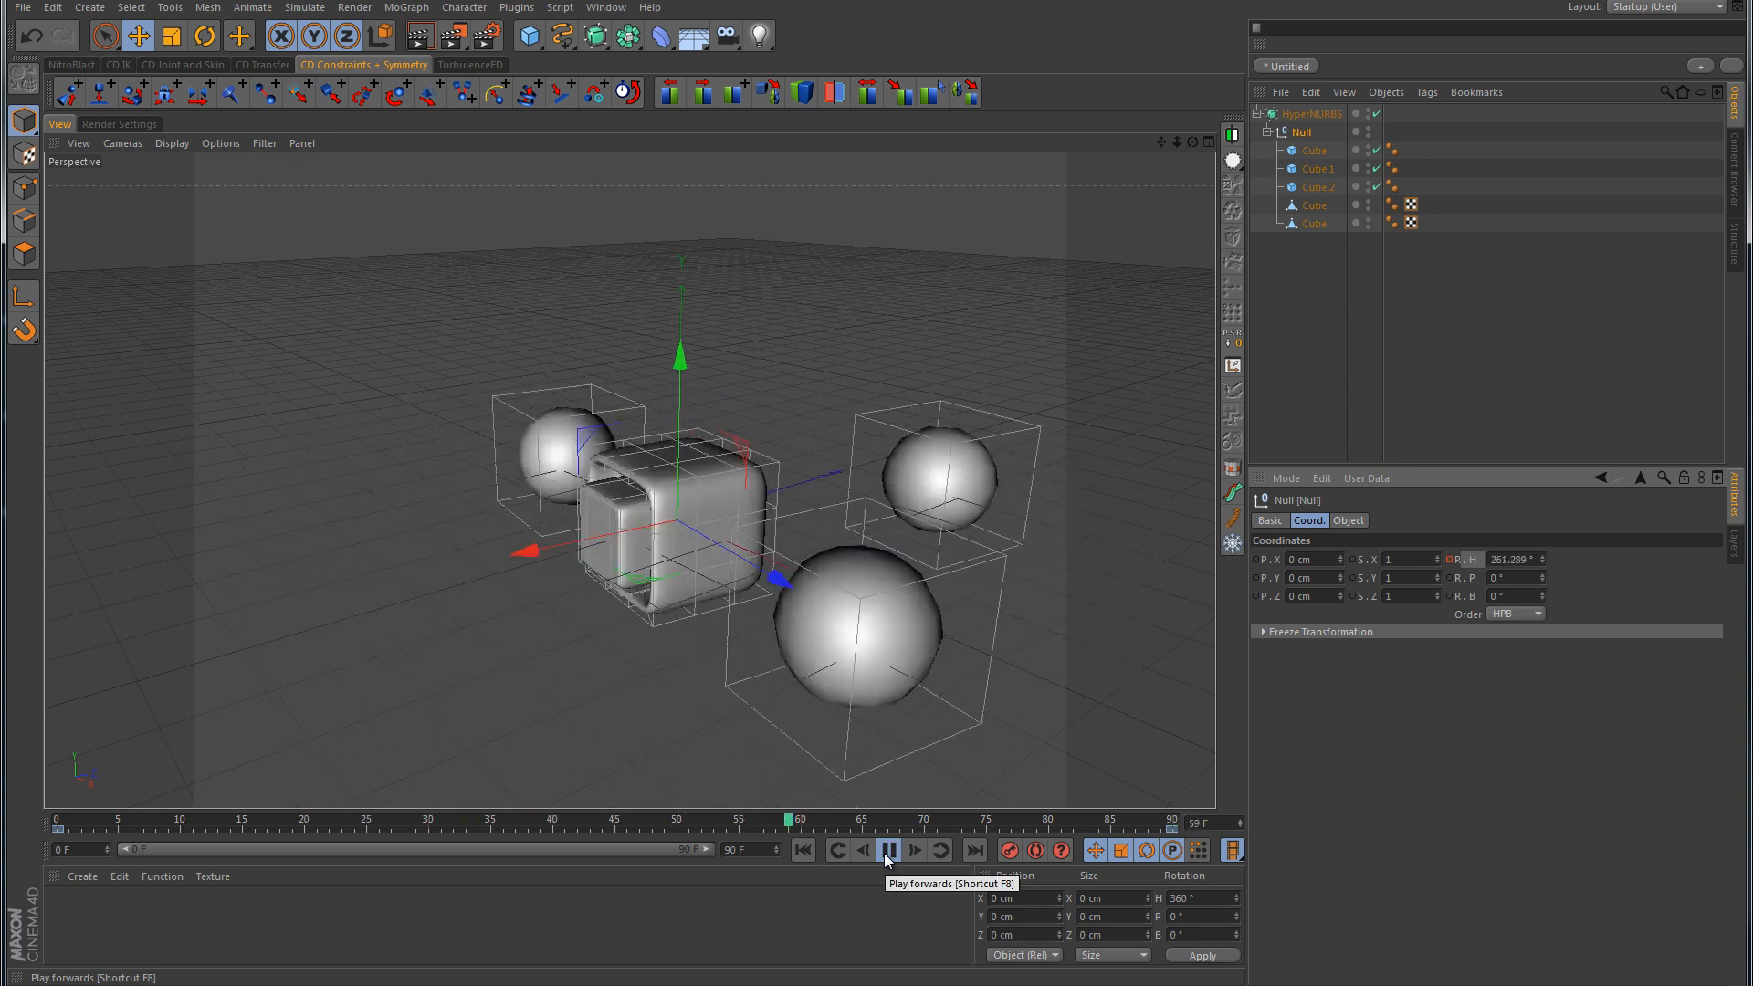
{"action": "left_click", "coordinate": [884, 853]}
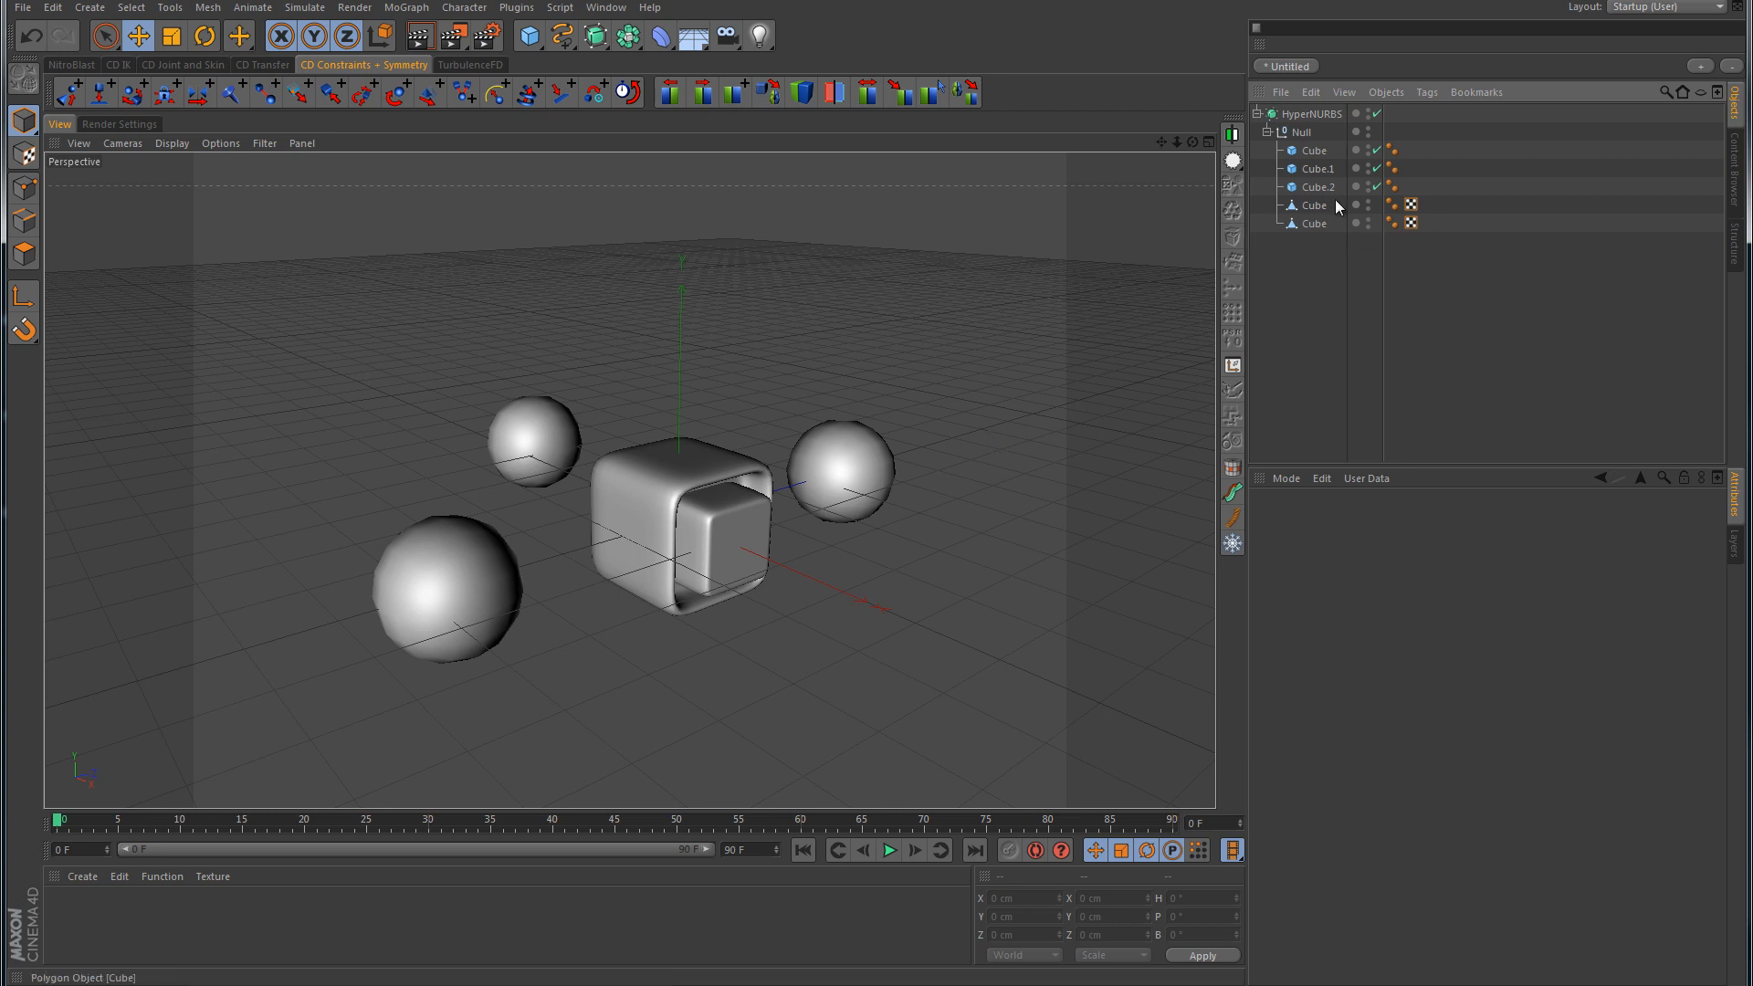
Step: Keyframe Cube.1's X position on frame 0 and at about -1325 cm on frame 90, and return to the first frame
{"action": "left_click", "coordinate": [1326, 172]}
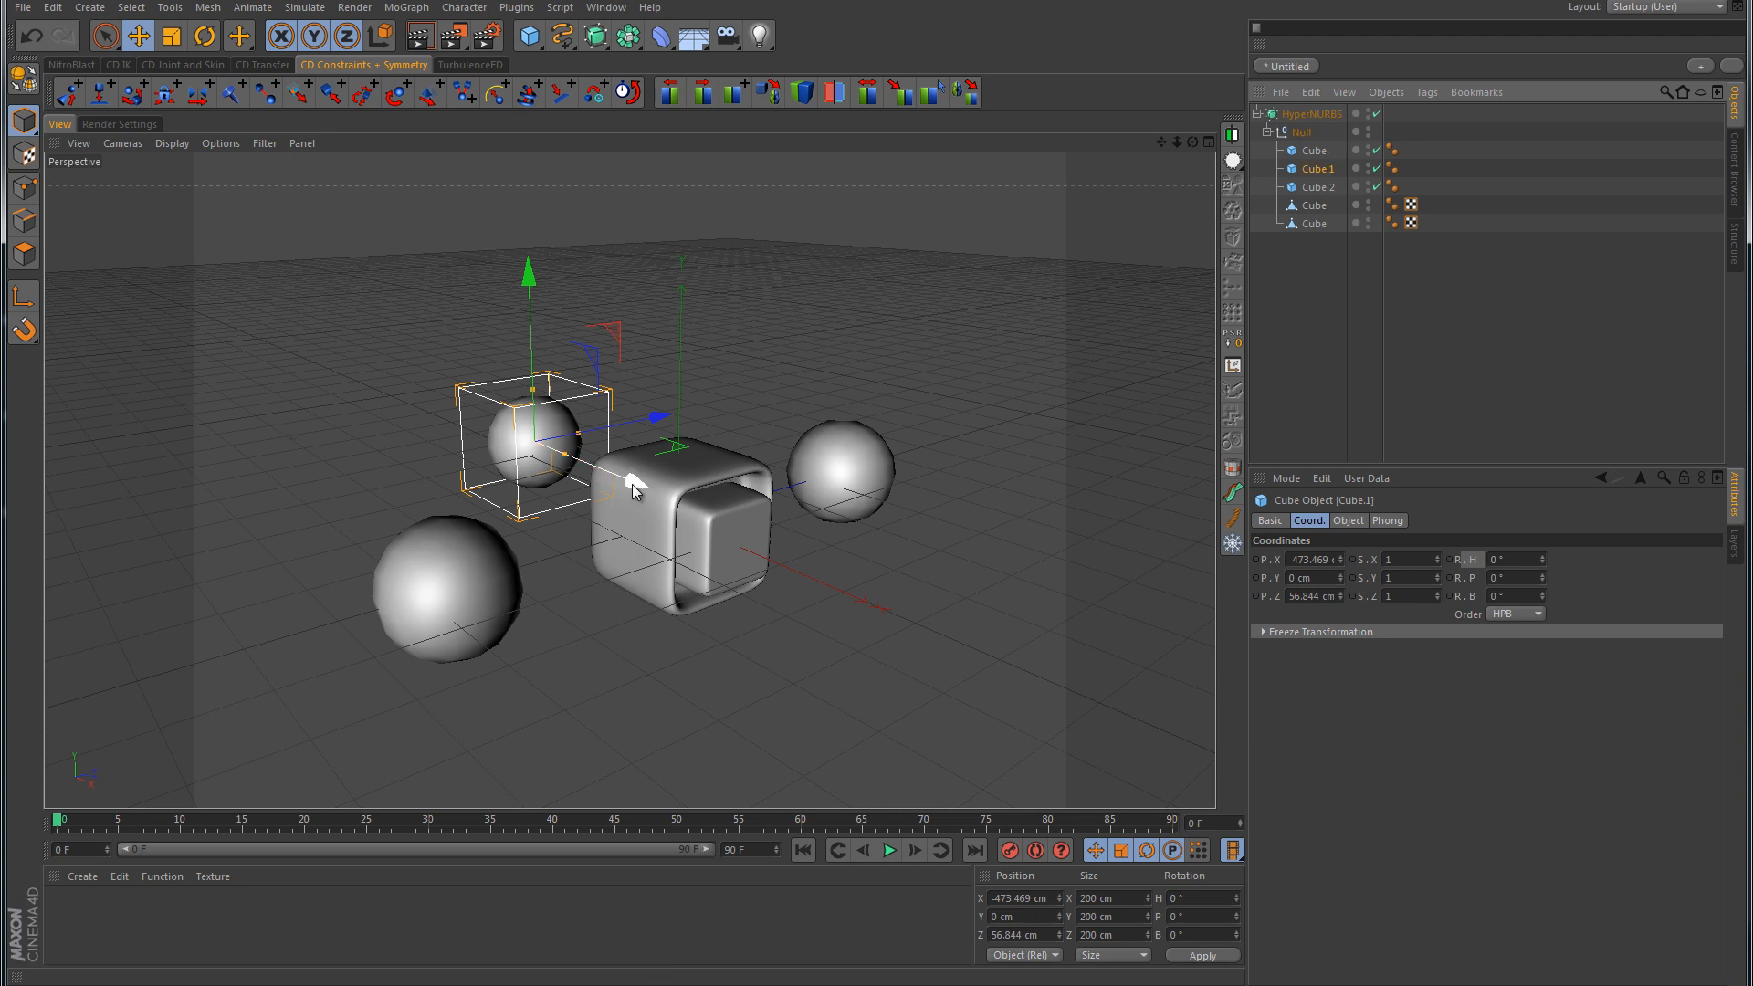
{"action": "left_click", "coordinate": [1255, 560]}
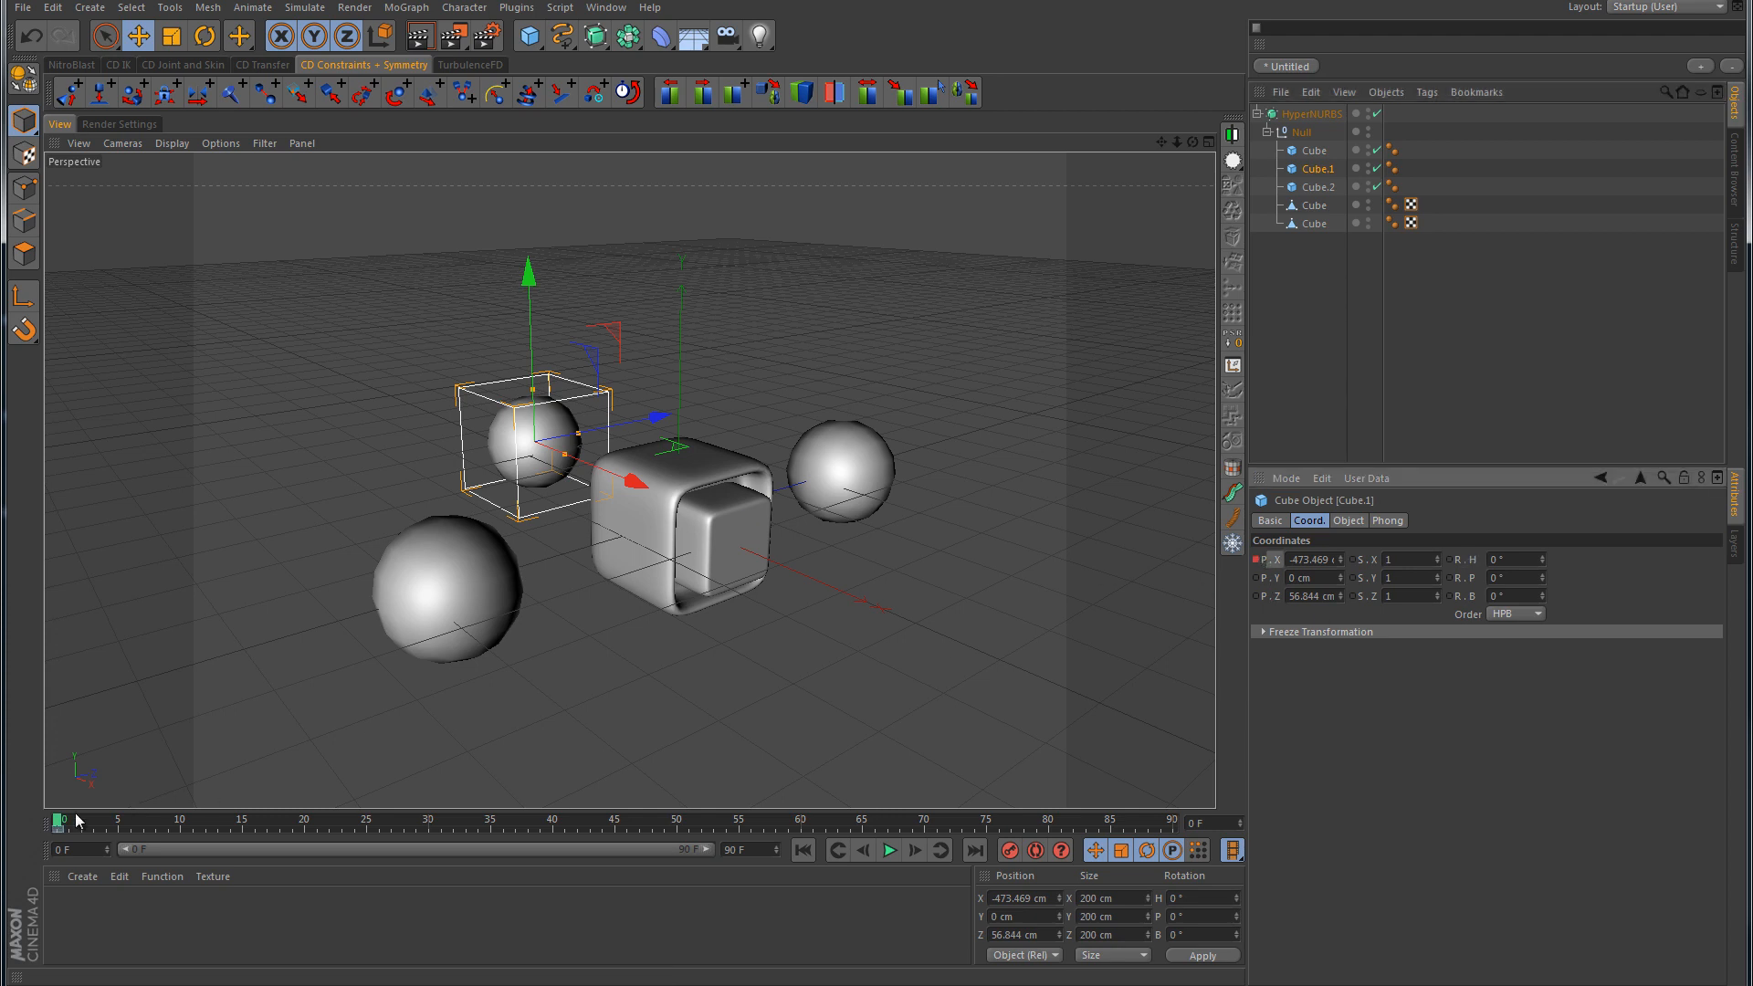
{"action": "left_click_drag", "start_coordinate": [59, 824], "coordinate": [1172, 823]}
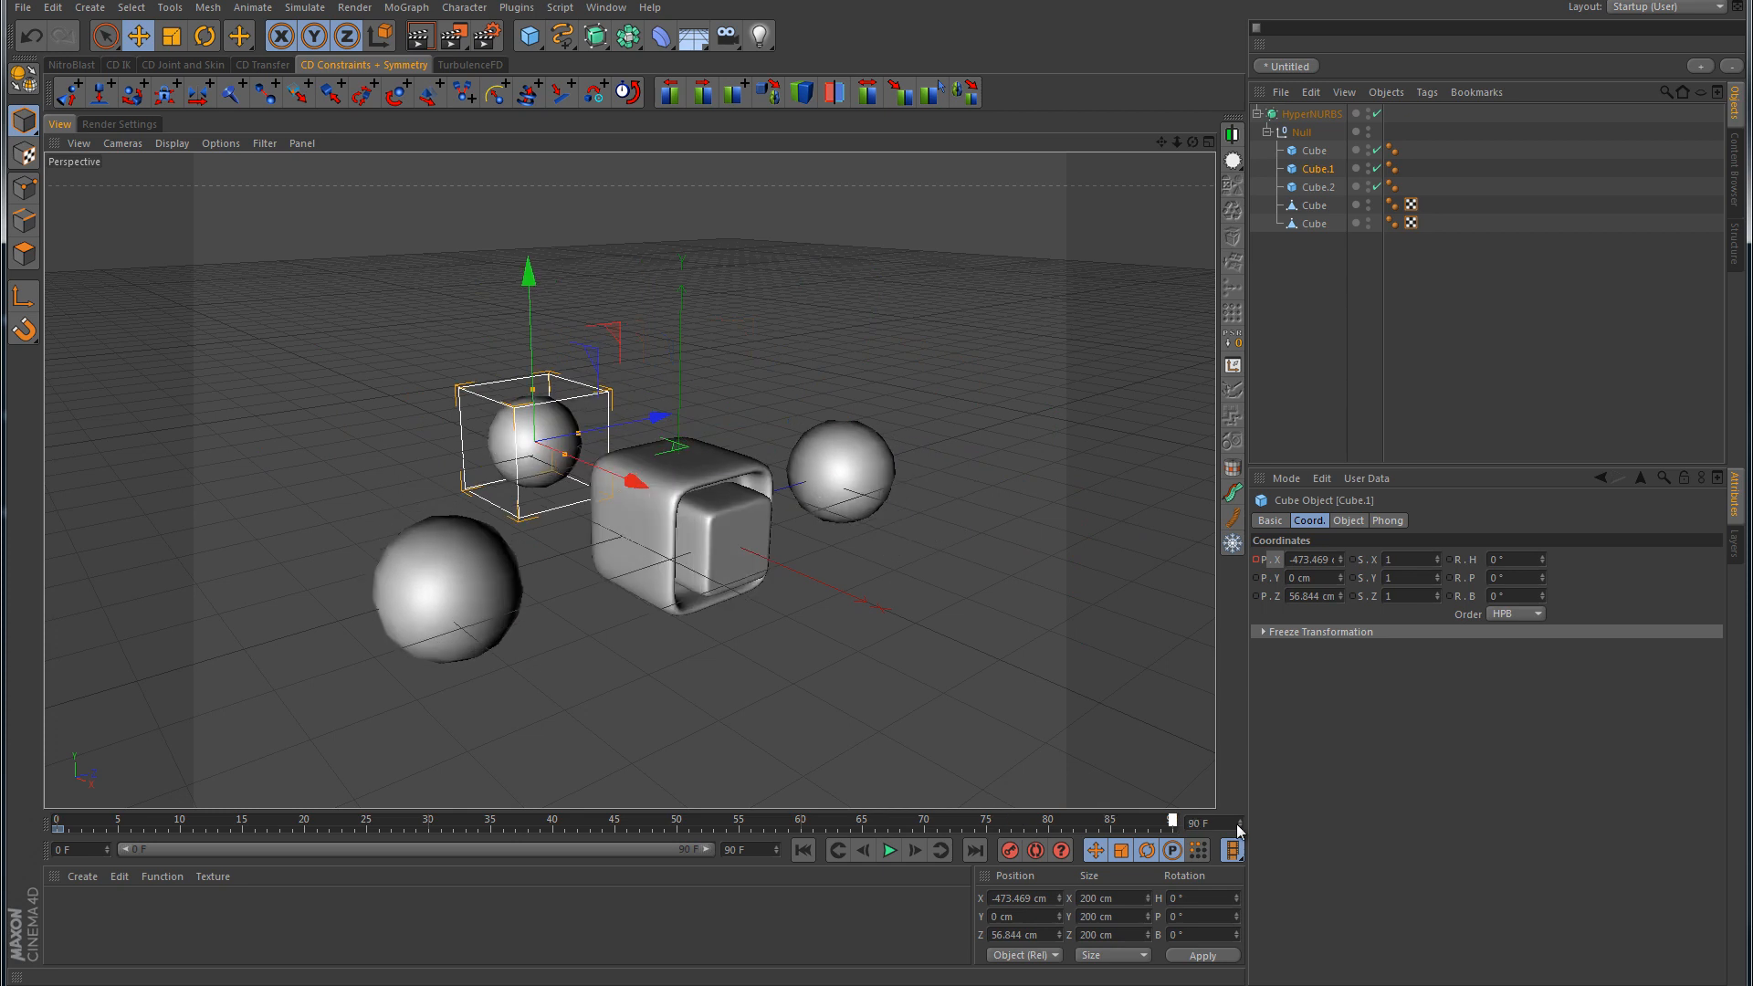
{"action": "left_click_drag", "start_coordinate": [635, 482], "coordinate": [409, 457]}
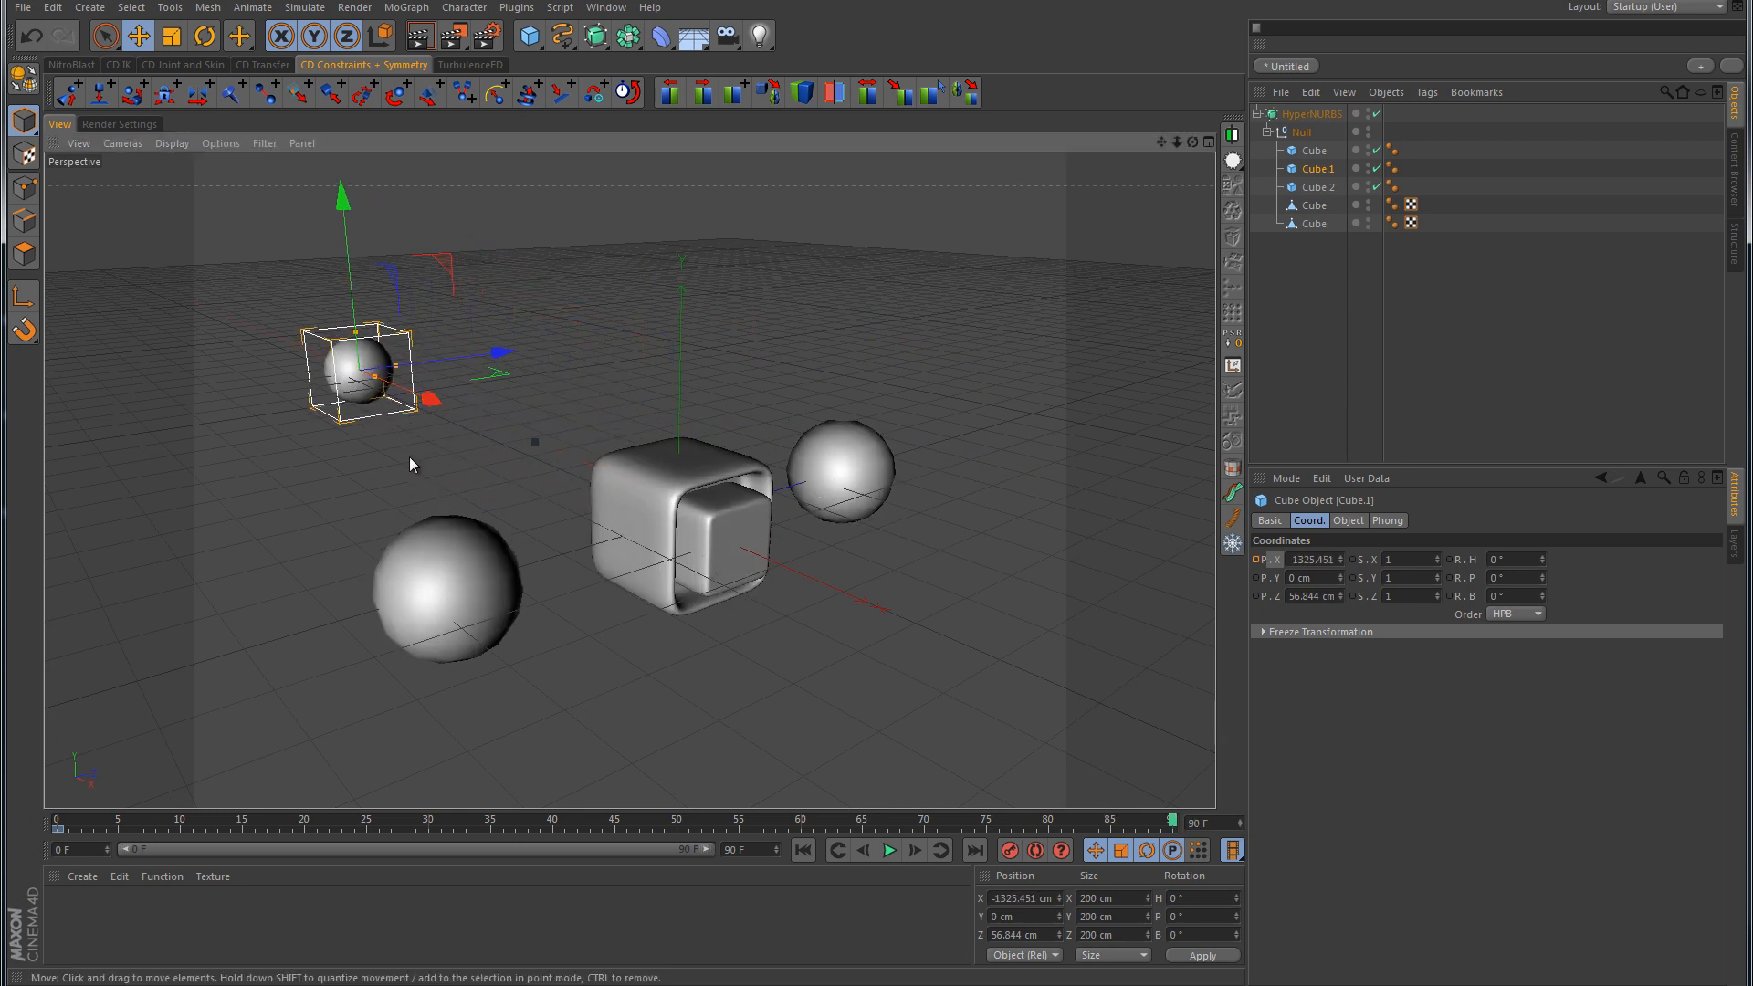
{"action": "left_click", "coordinate": [1256, 559]}
{"action": "left_click", "coordinate": [803, 851]}
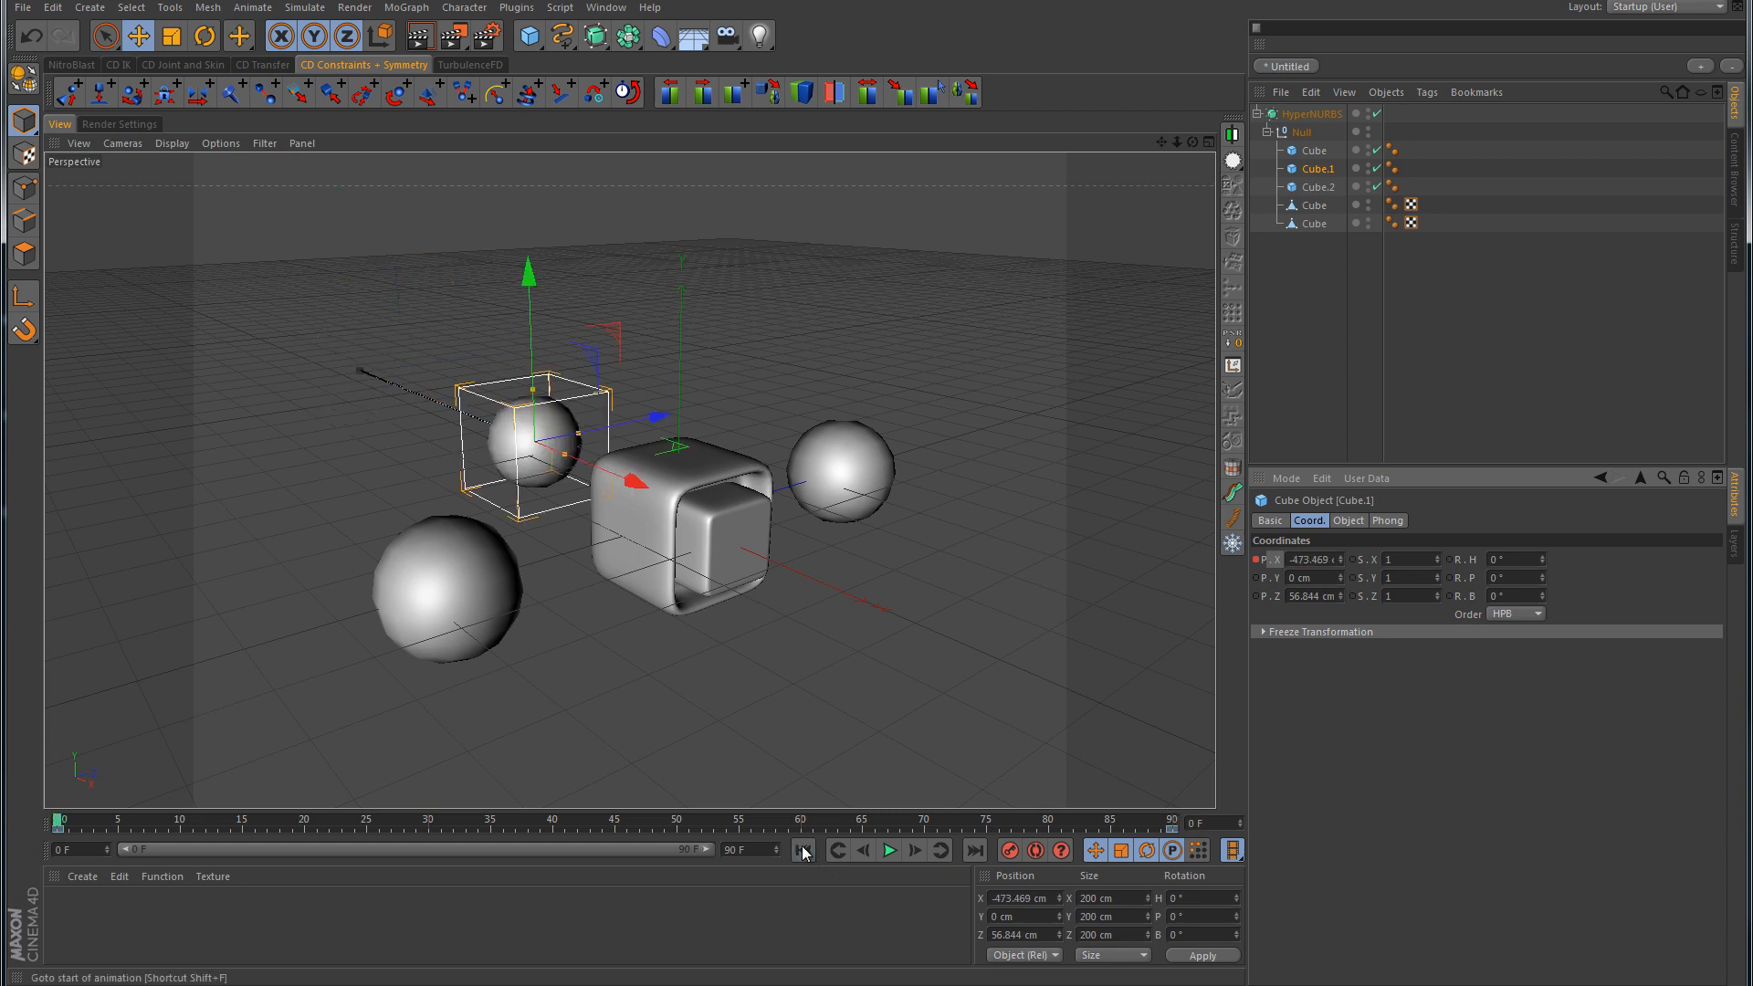
{"action": "left_click", "coordinate": [1571, 367]}
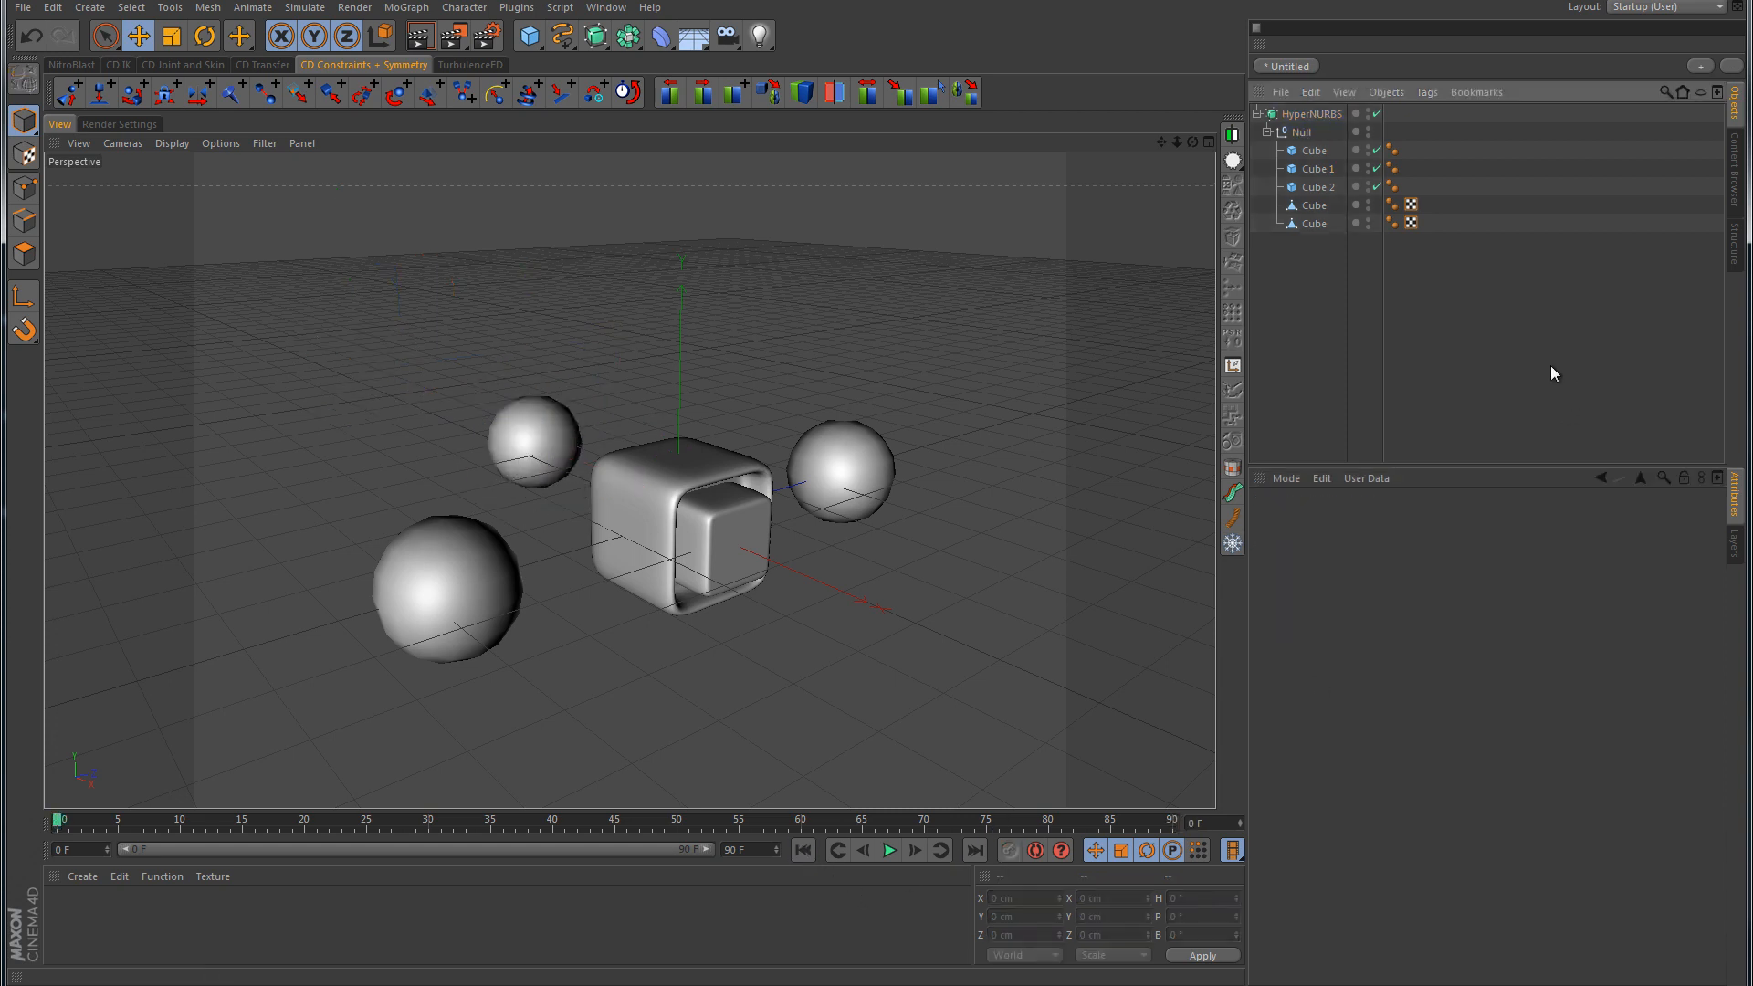
Step: Play the animation to examine how Cube.1 moves within the rotating Null, and inspect Cube.1's motion path
{"action": "left_click", "coordinate": [889, 851]}
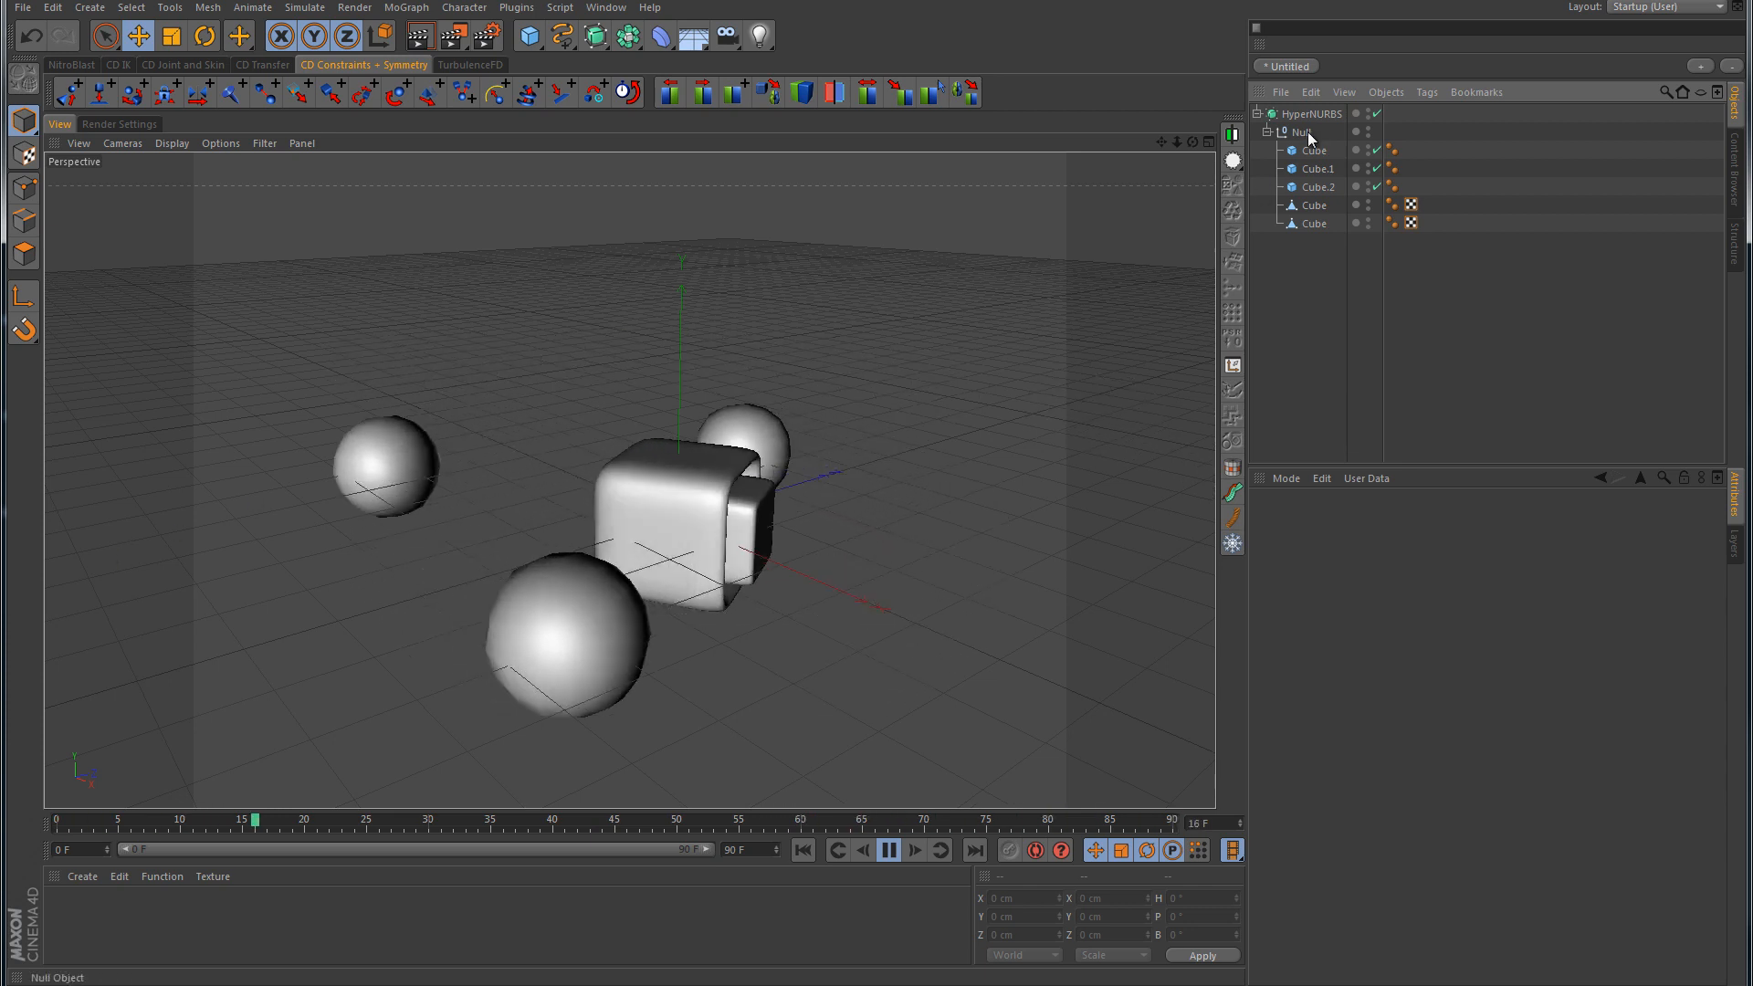
{"action": "left_click", "coordinate": [891, 851]}
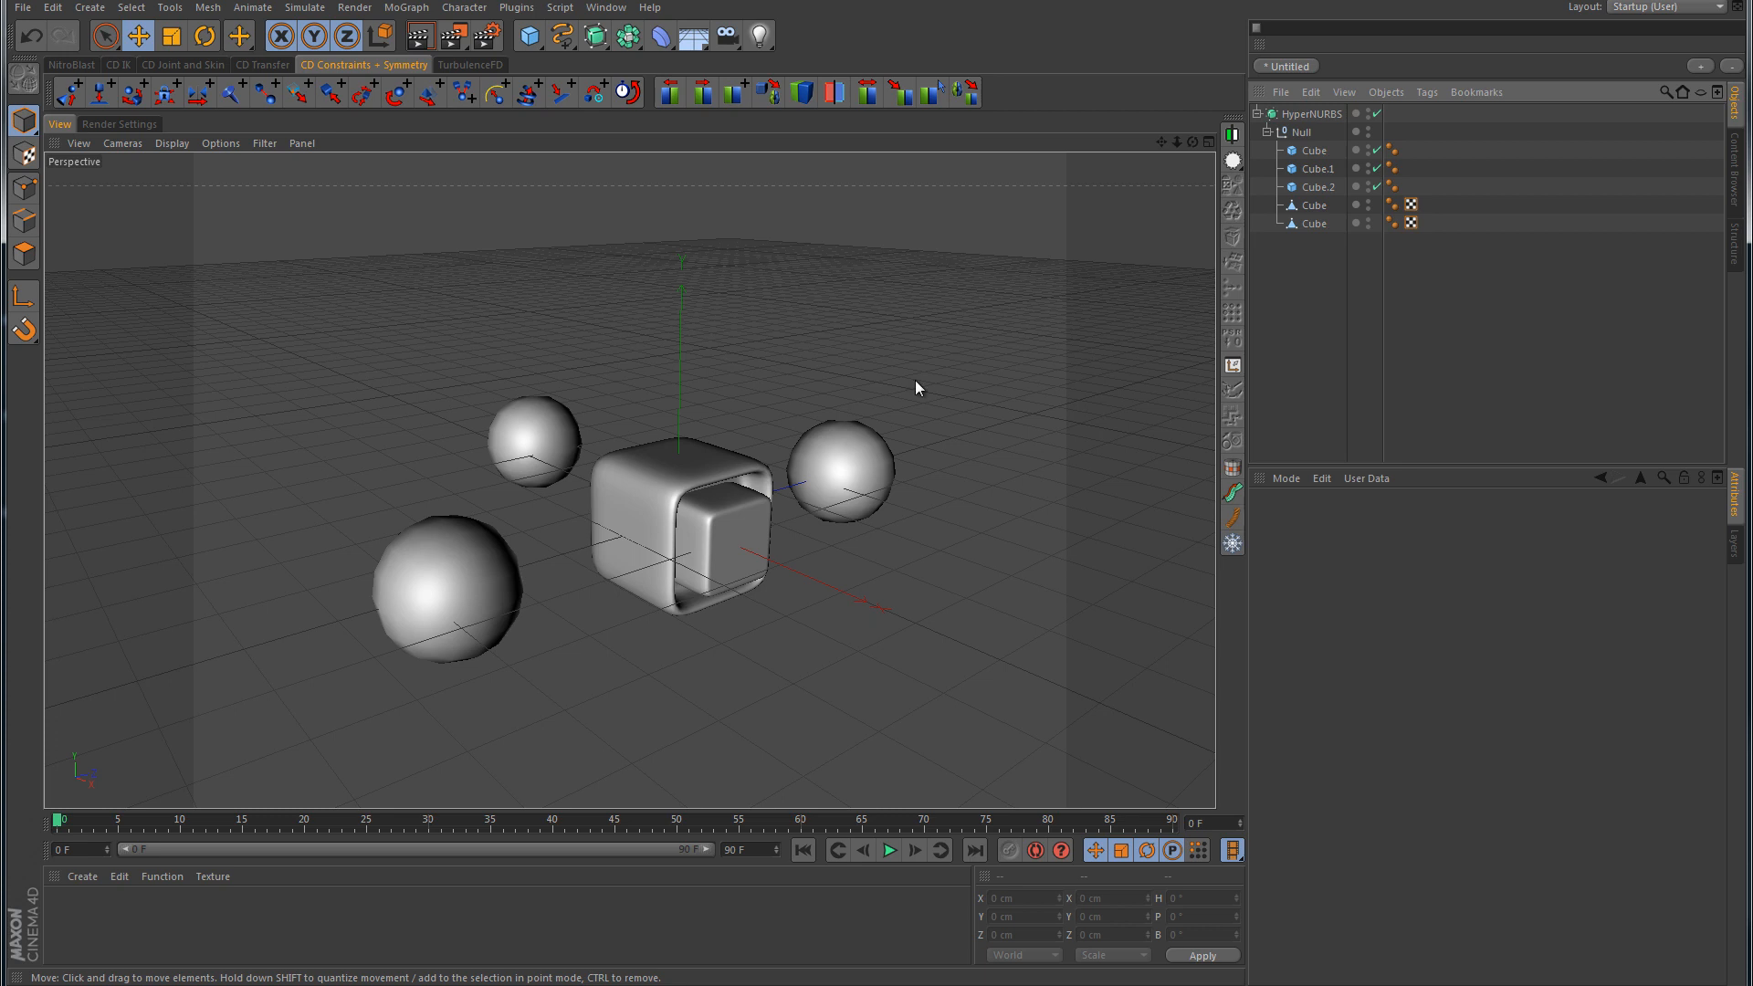
{"action": "left_click", "coordinate": [1325, 172]}
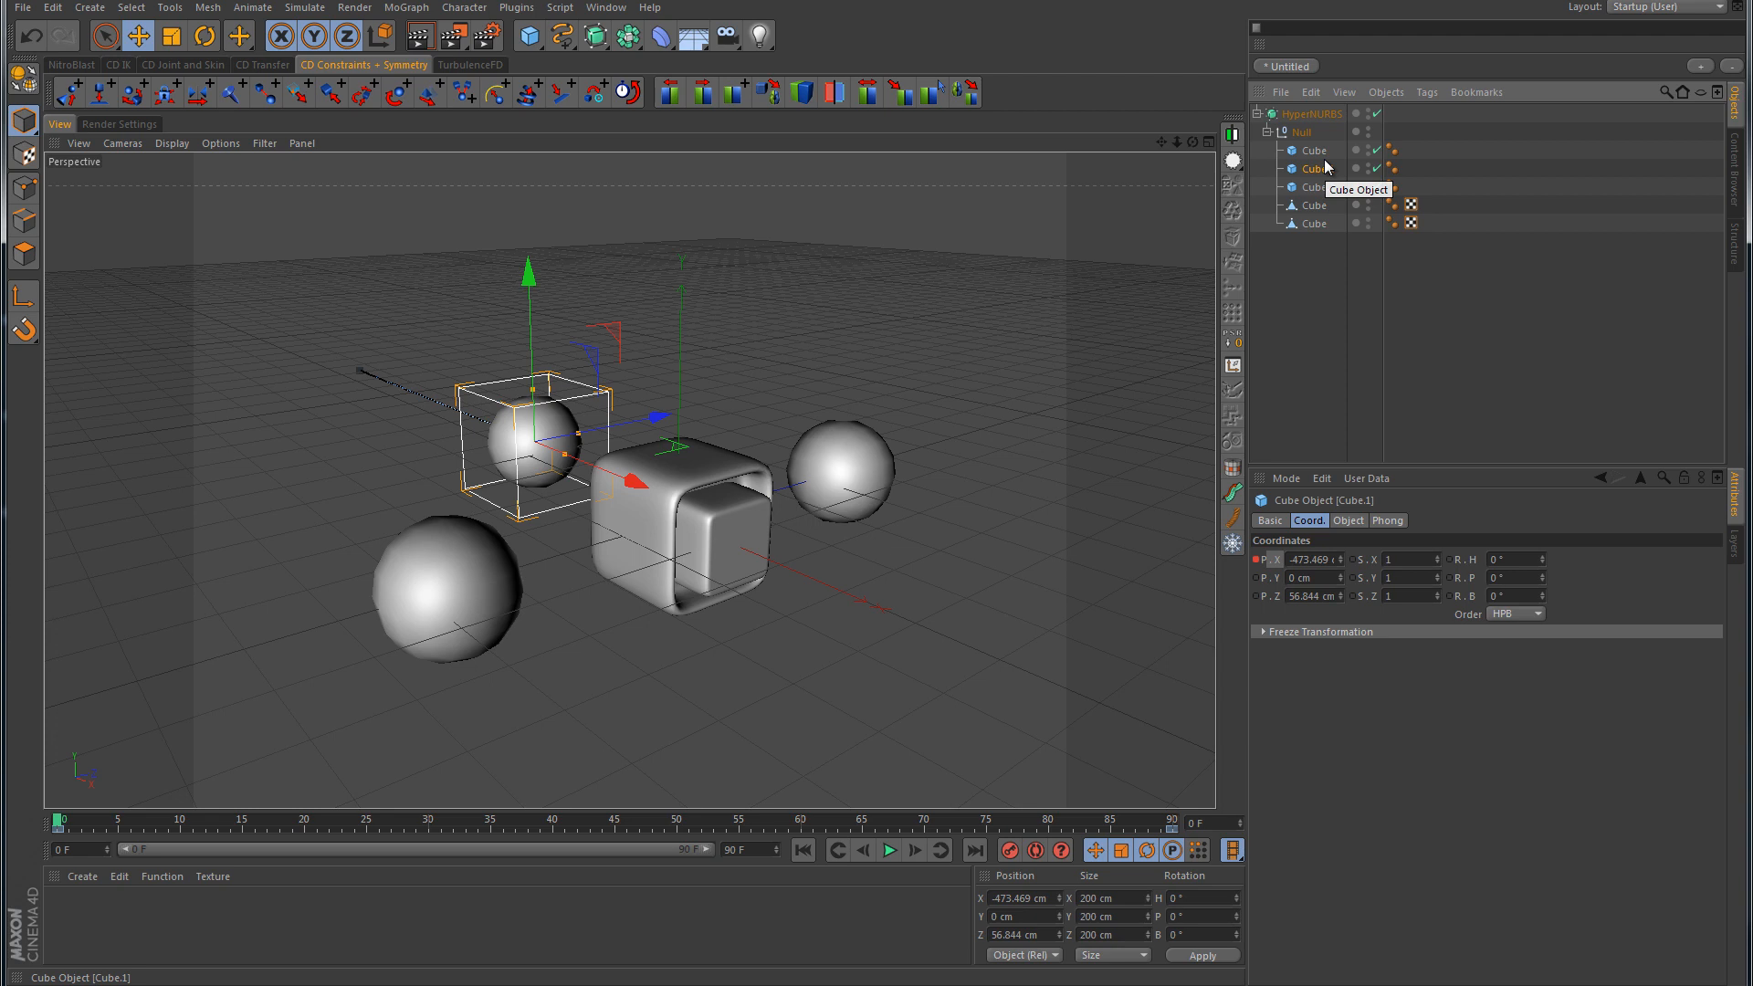
{"action": "left_click", "coordinate": [1010, 393]}
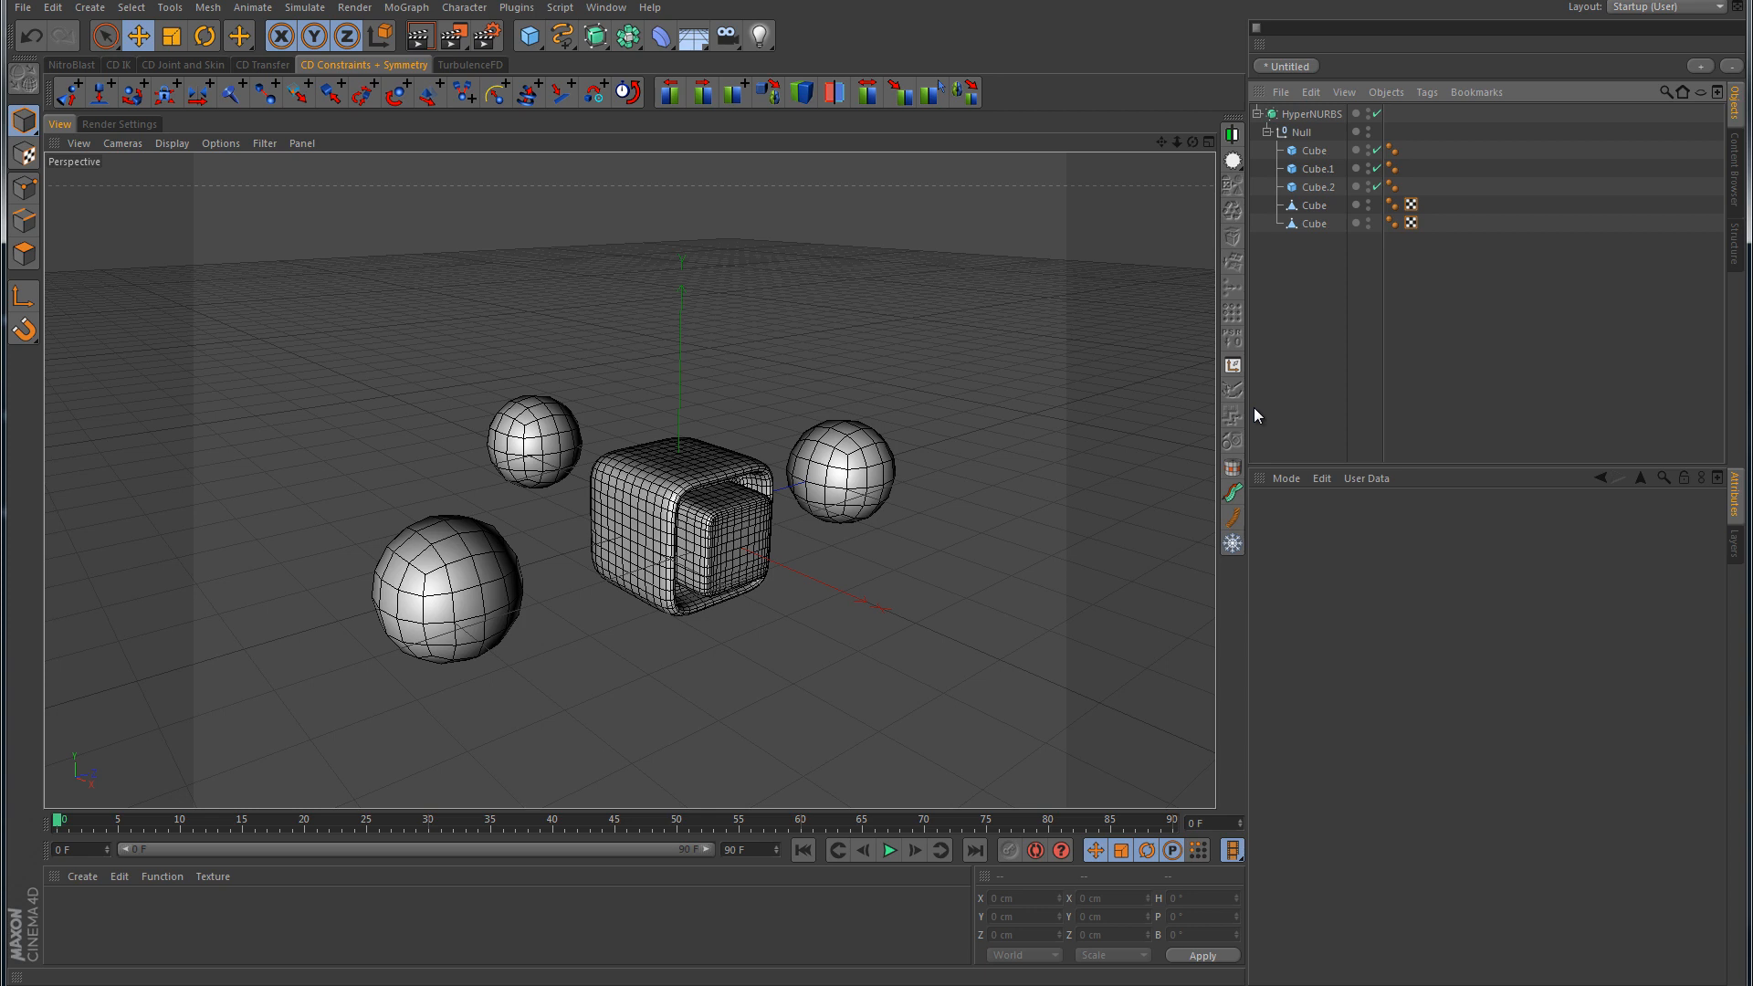
Step: Create a second Null object at the root of the hierarchy, outside the HyperNURBS
{"action": "left_click", "coordinate": [89, 8]}
{"action": "mouse_move", "coordinate": [108, 36]}
{"action": "left_click", "coordinate": [181, 35]}
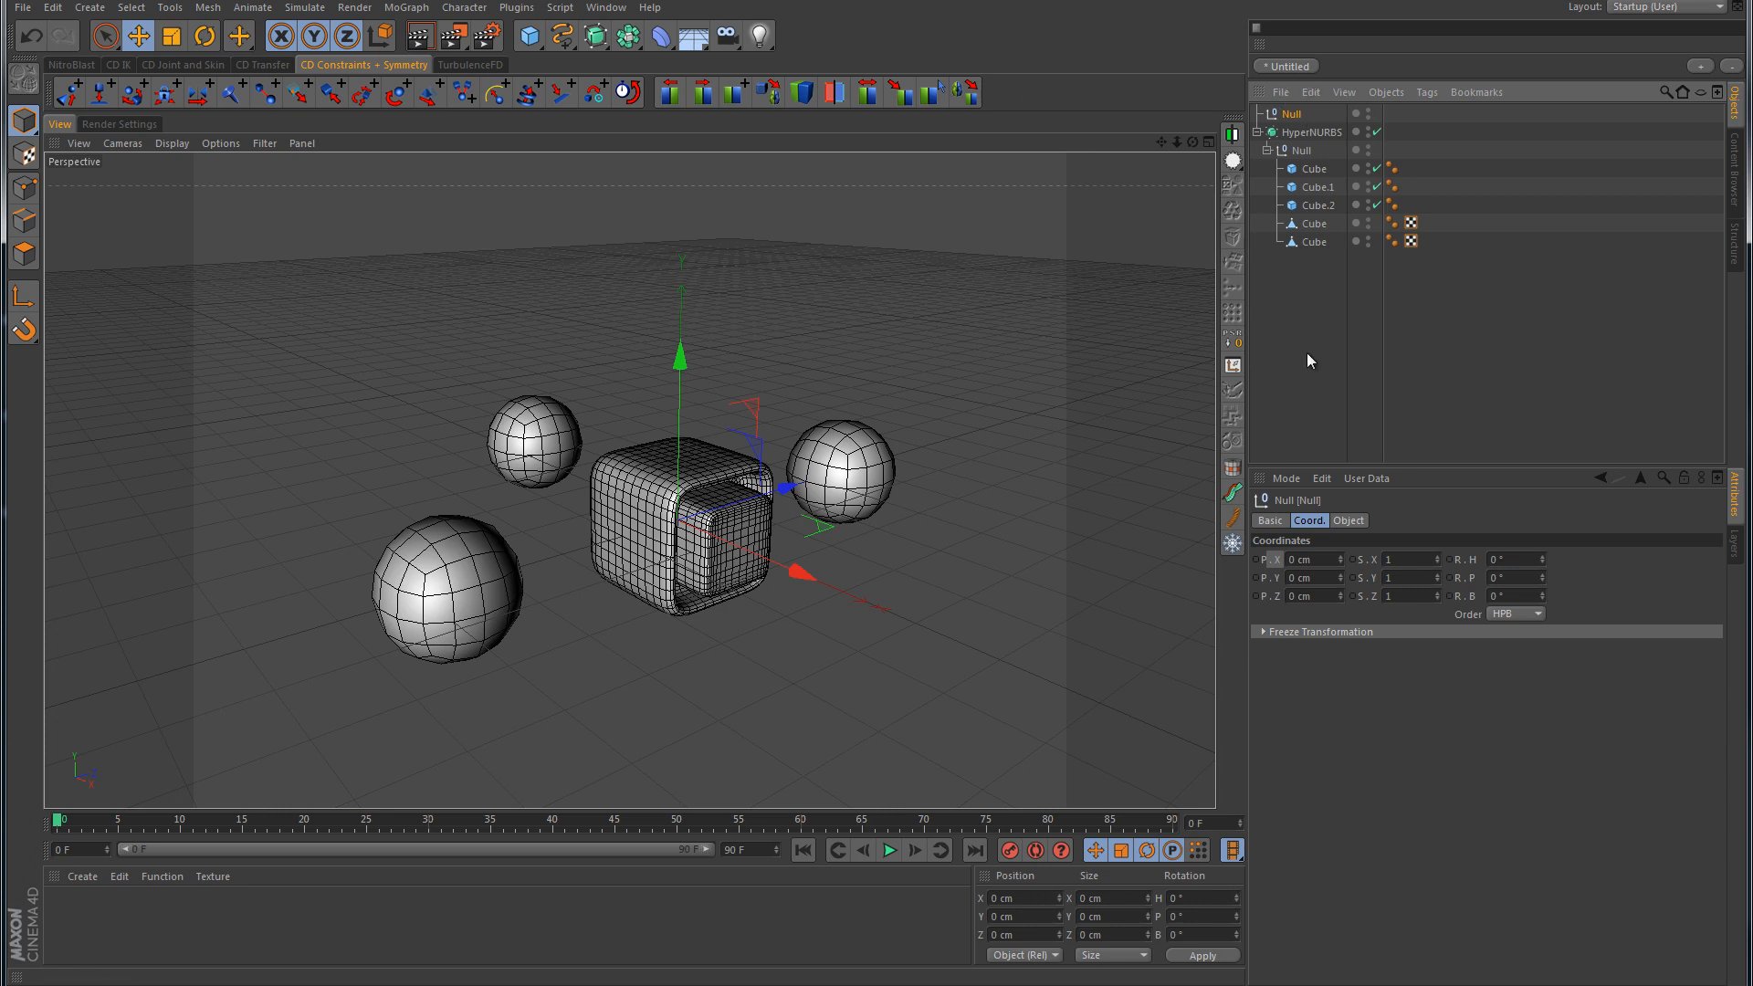
Step: Add a Position Constraint to Cube.1 with the root-level Null as its target
{"action": "left_click", "coordinate": [1316, 186]}
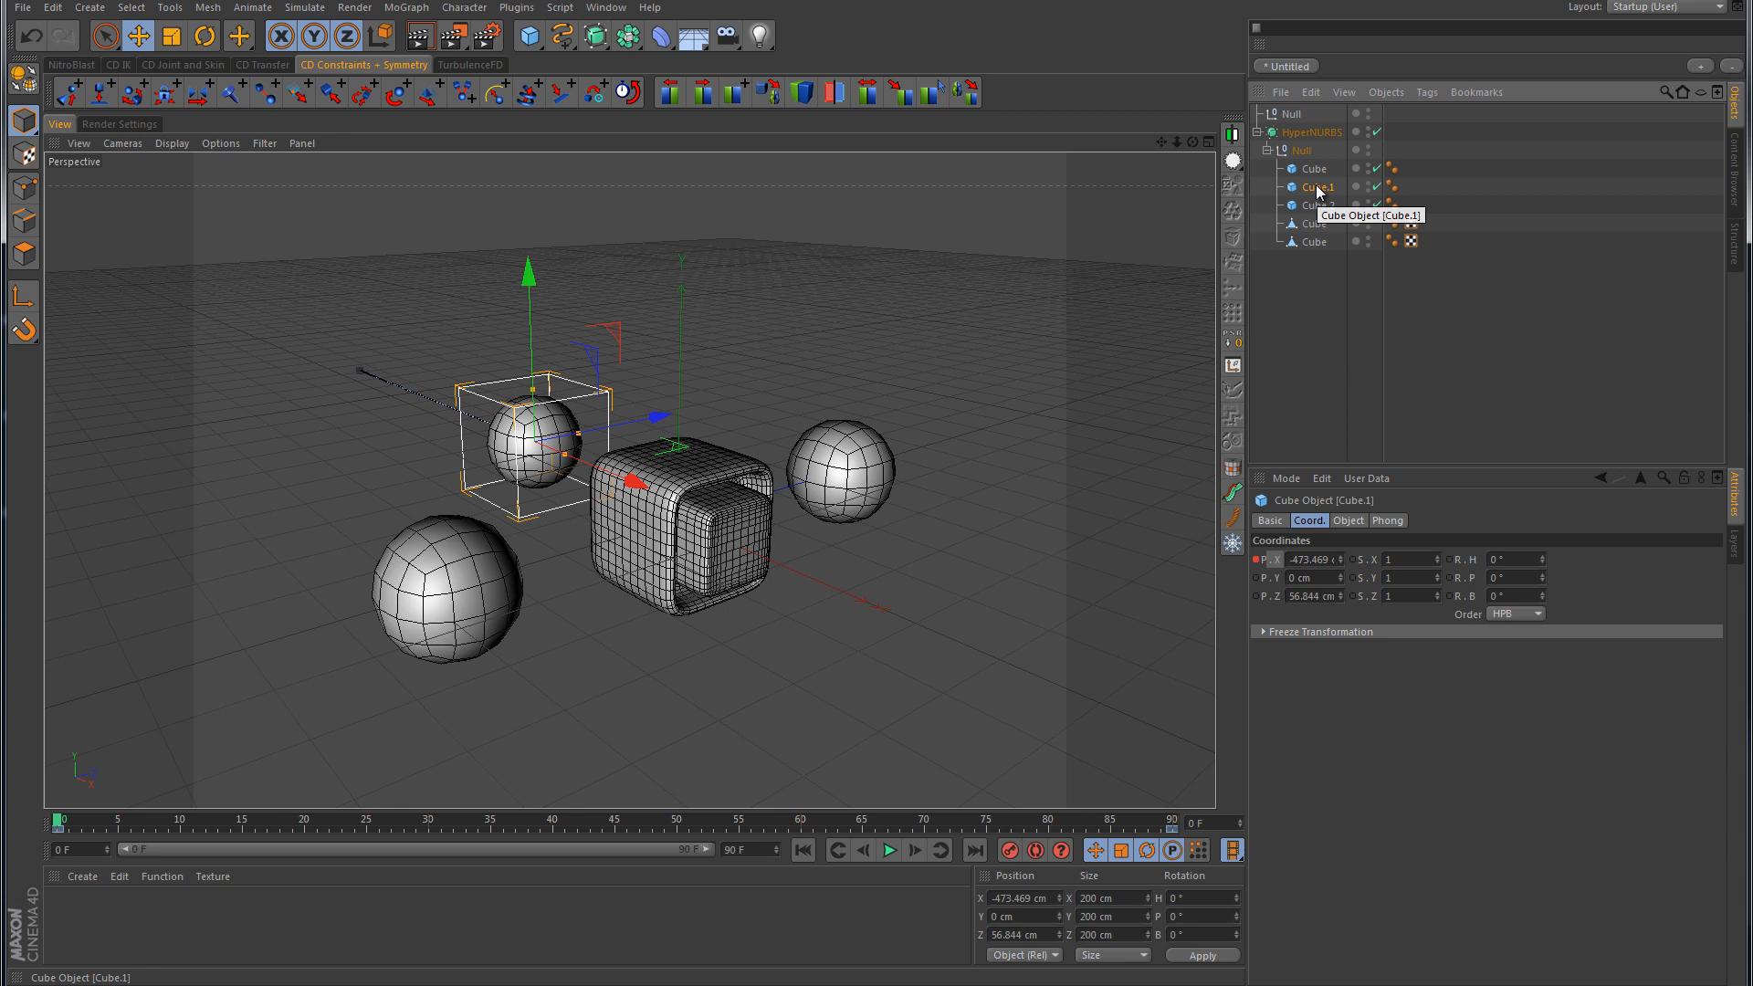
{"action": "left_click", "coordinate": [1291, 115], "text": "ctrl"}
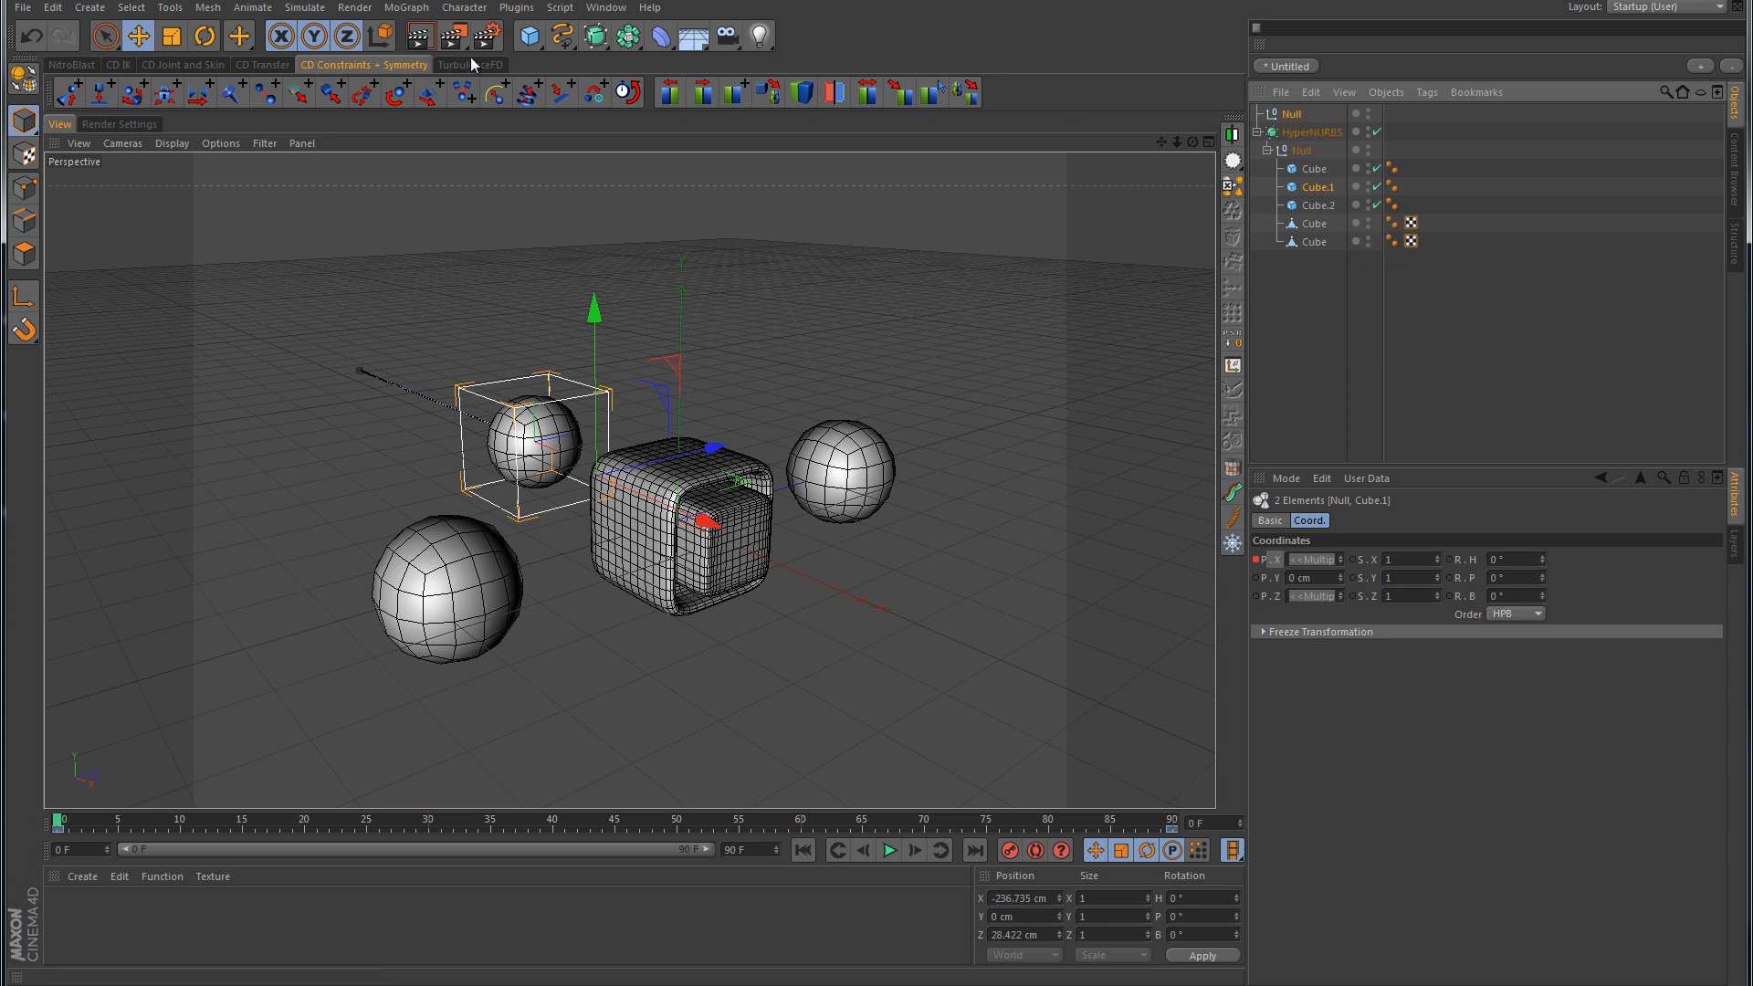
{"action": "left_click", "coordinate": [462, 8]}
{"action": "mouse_move", "coordinate": [490, 87]}
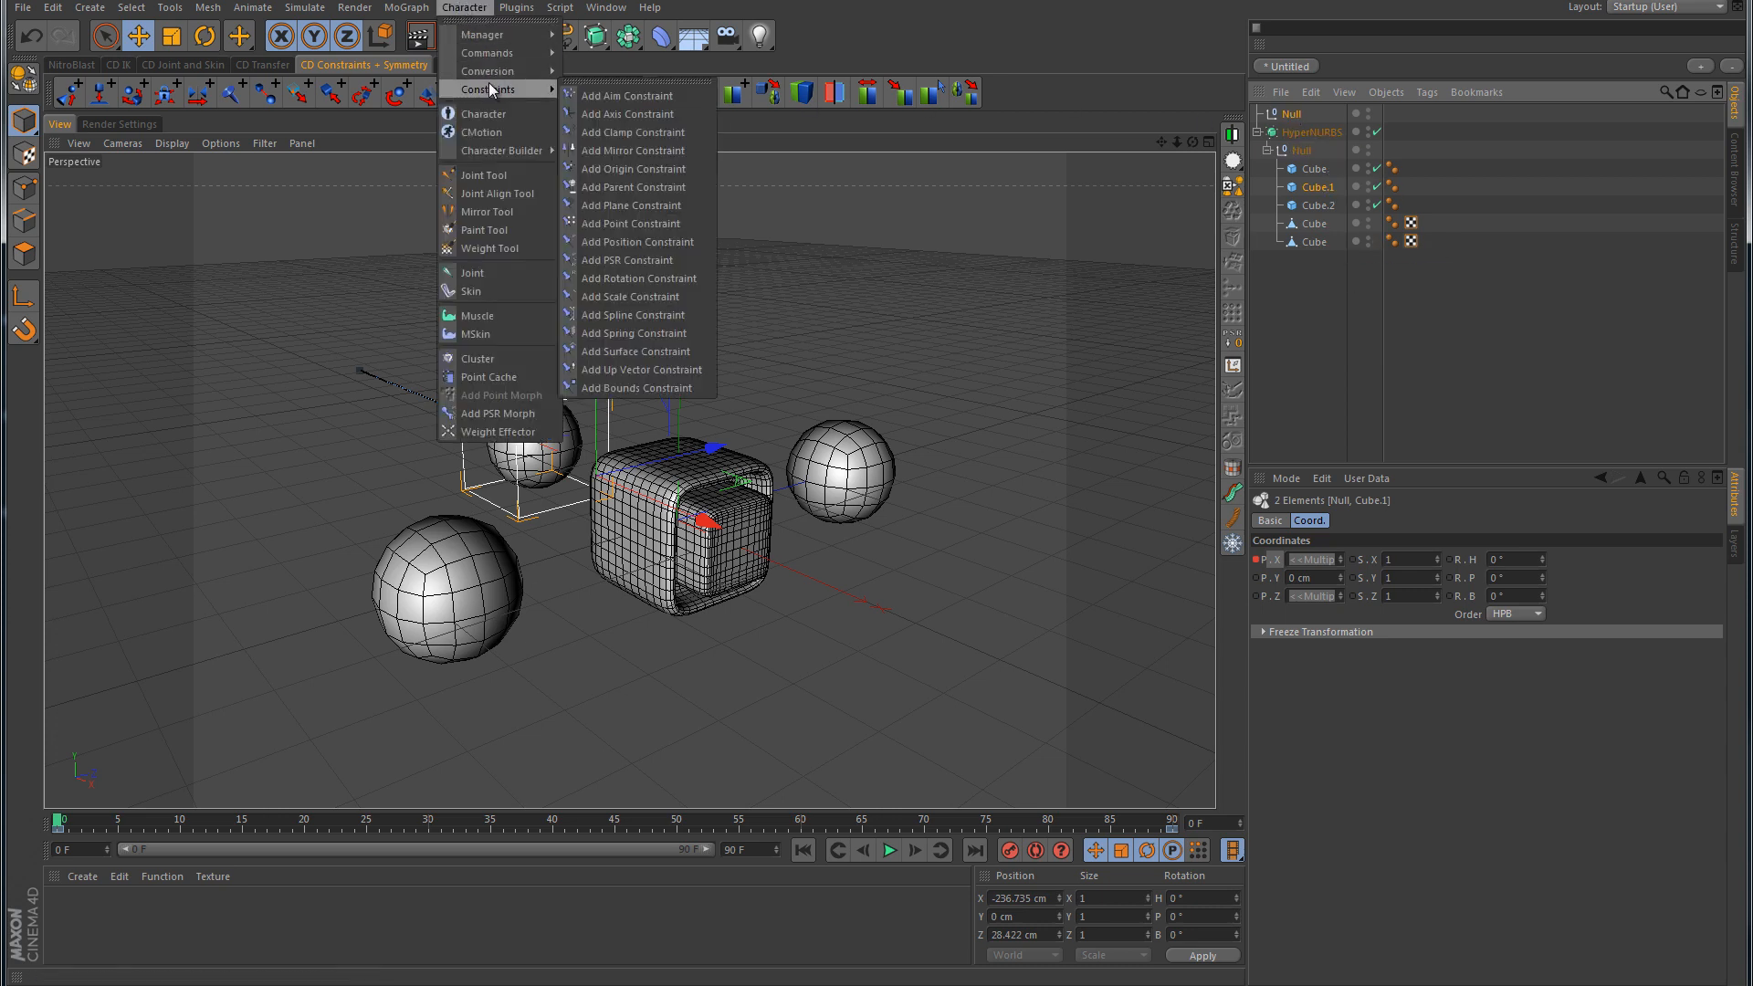
{"action": "left_click", "coordinate": [638, 242]}
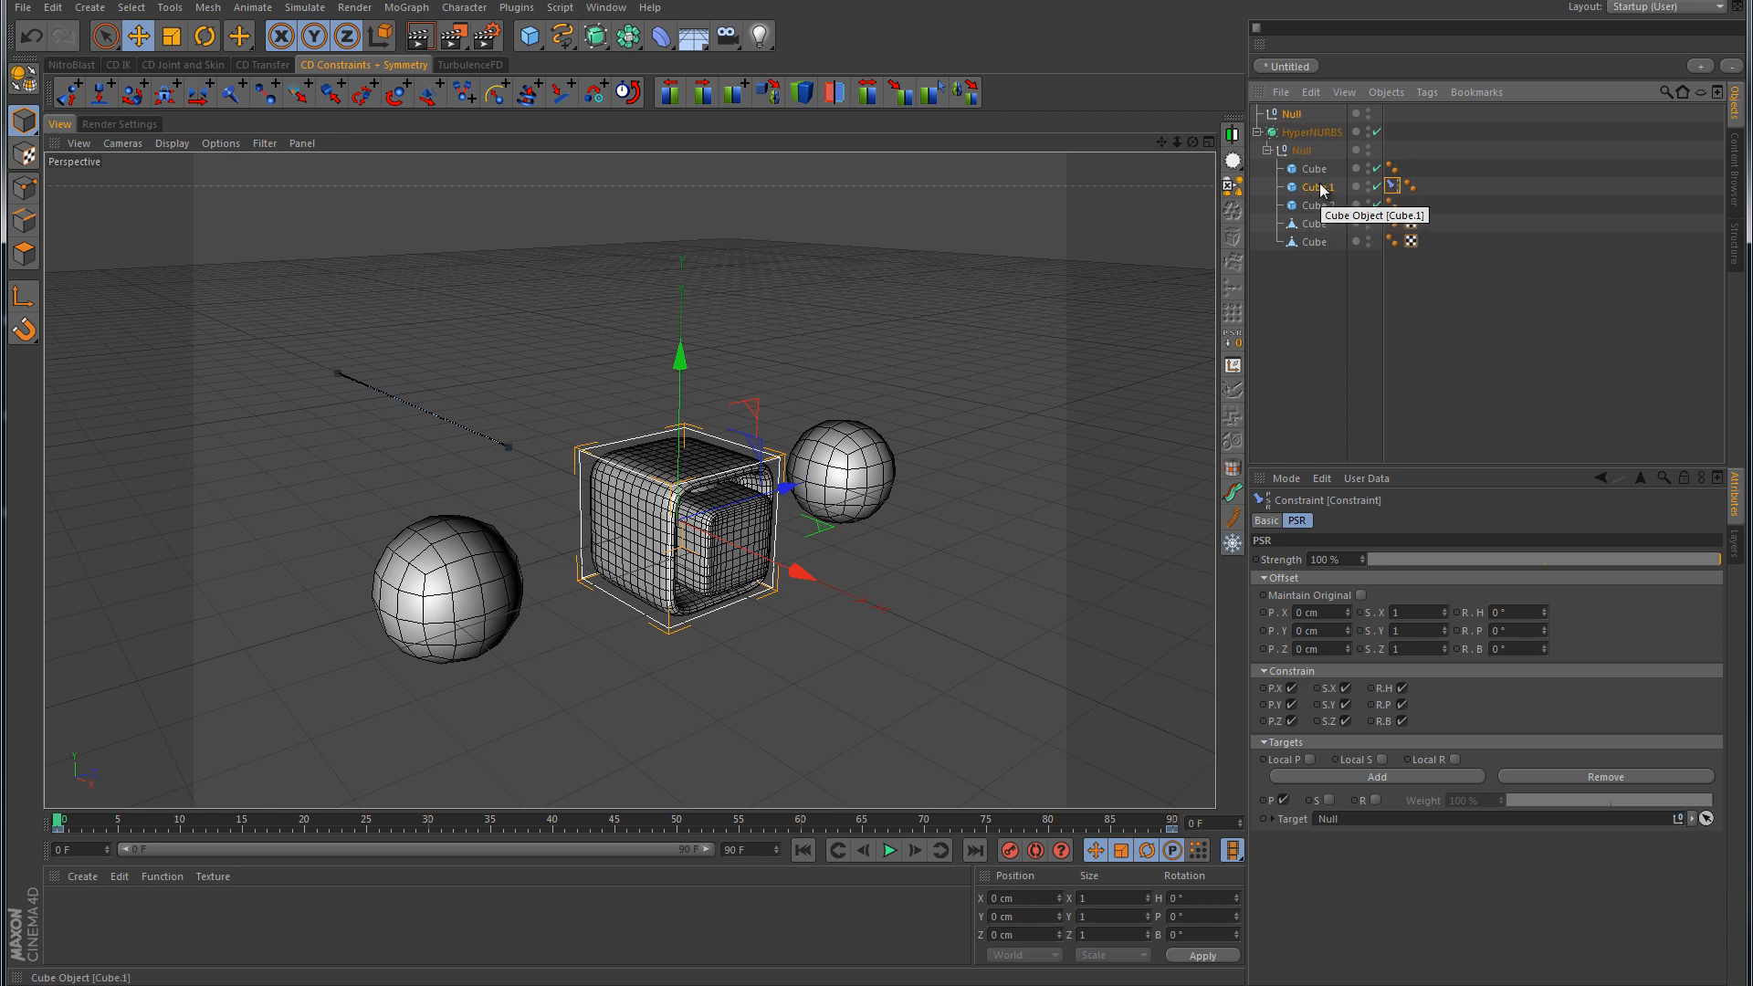
Step: Move the root-level Null along X to about -679 cm and play the animation to check how Cube.1 follows it
{"action": "left_click", "coordinate": [1292, 115]}
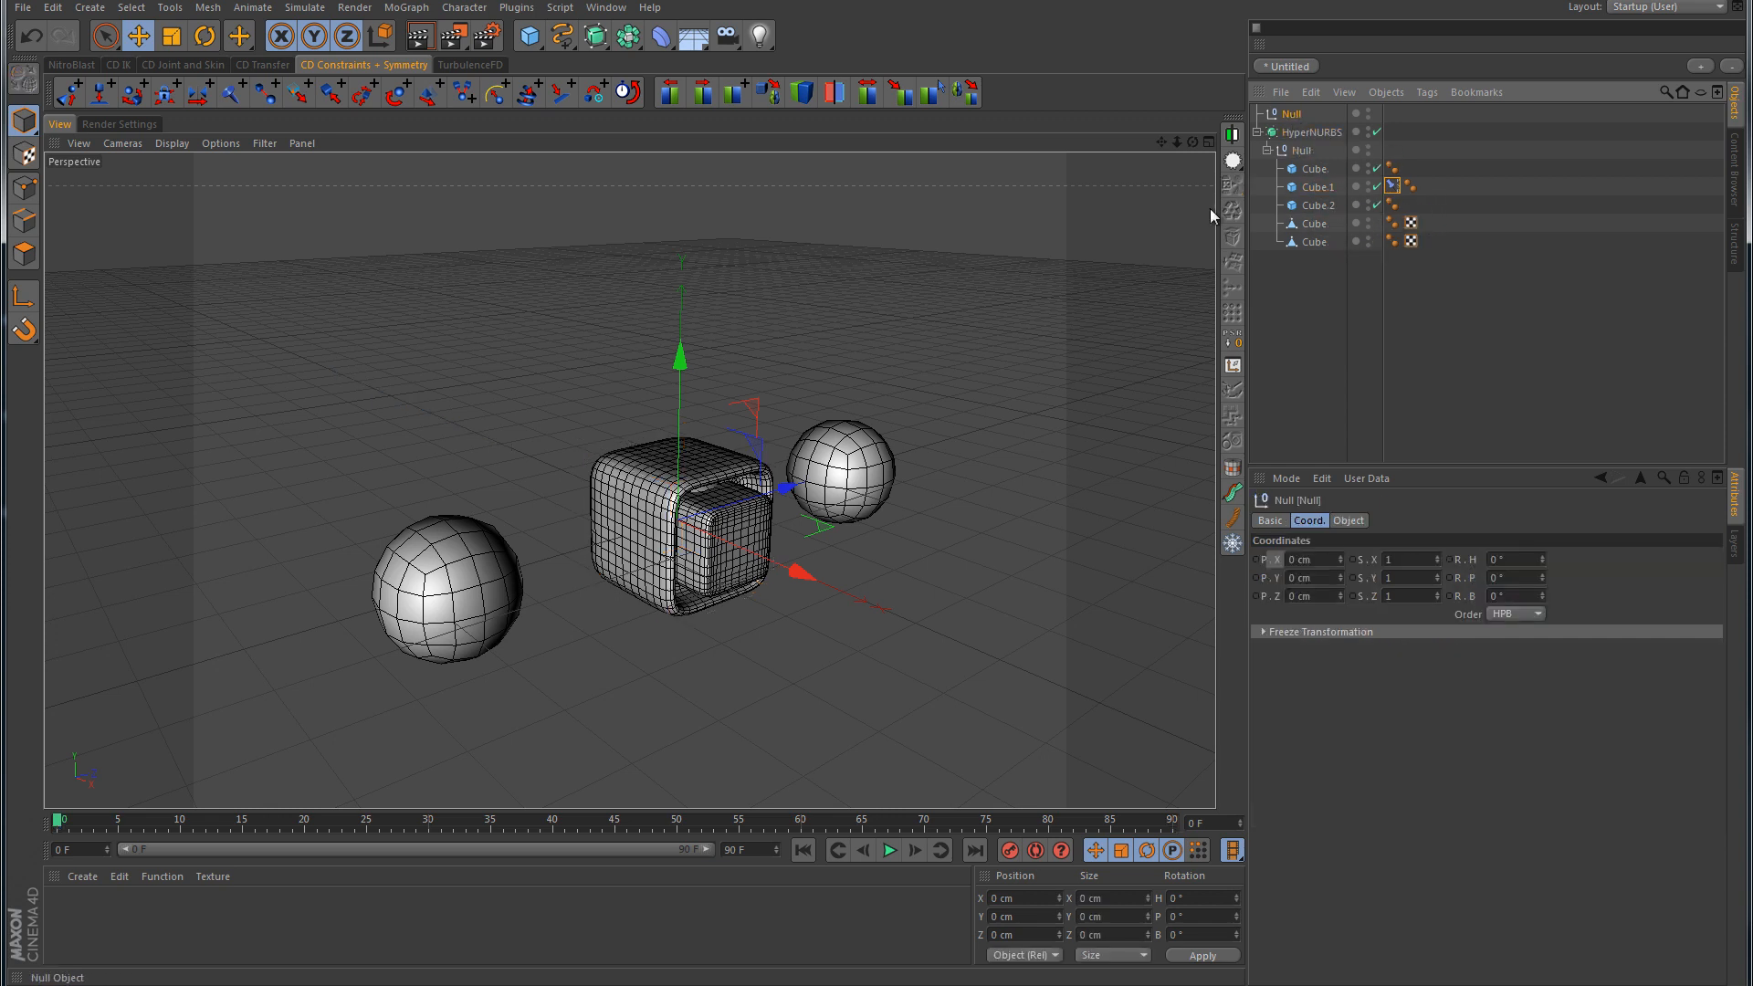
{"action": "left_click_drag", "start_coordinate": [802, 576], "coordinate": [517, 538]}
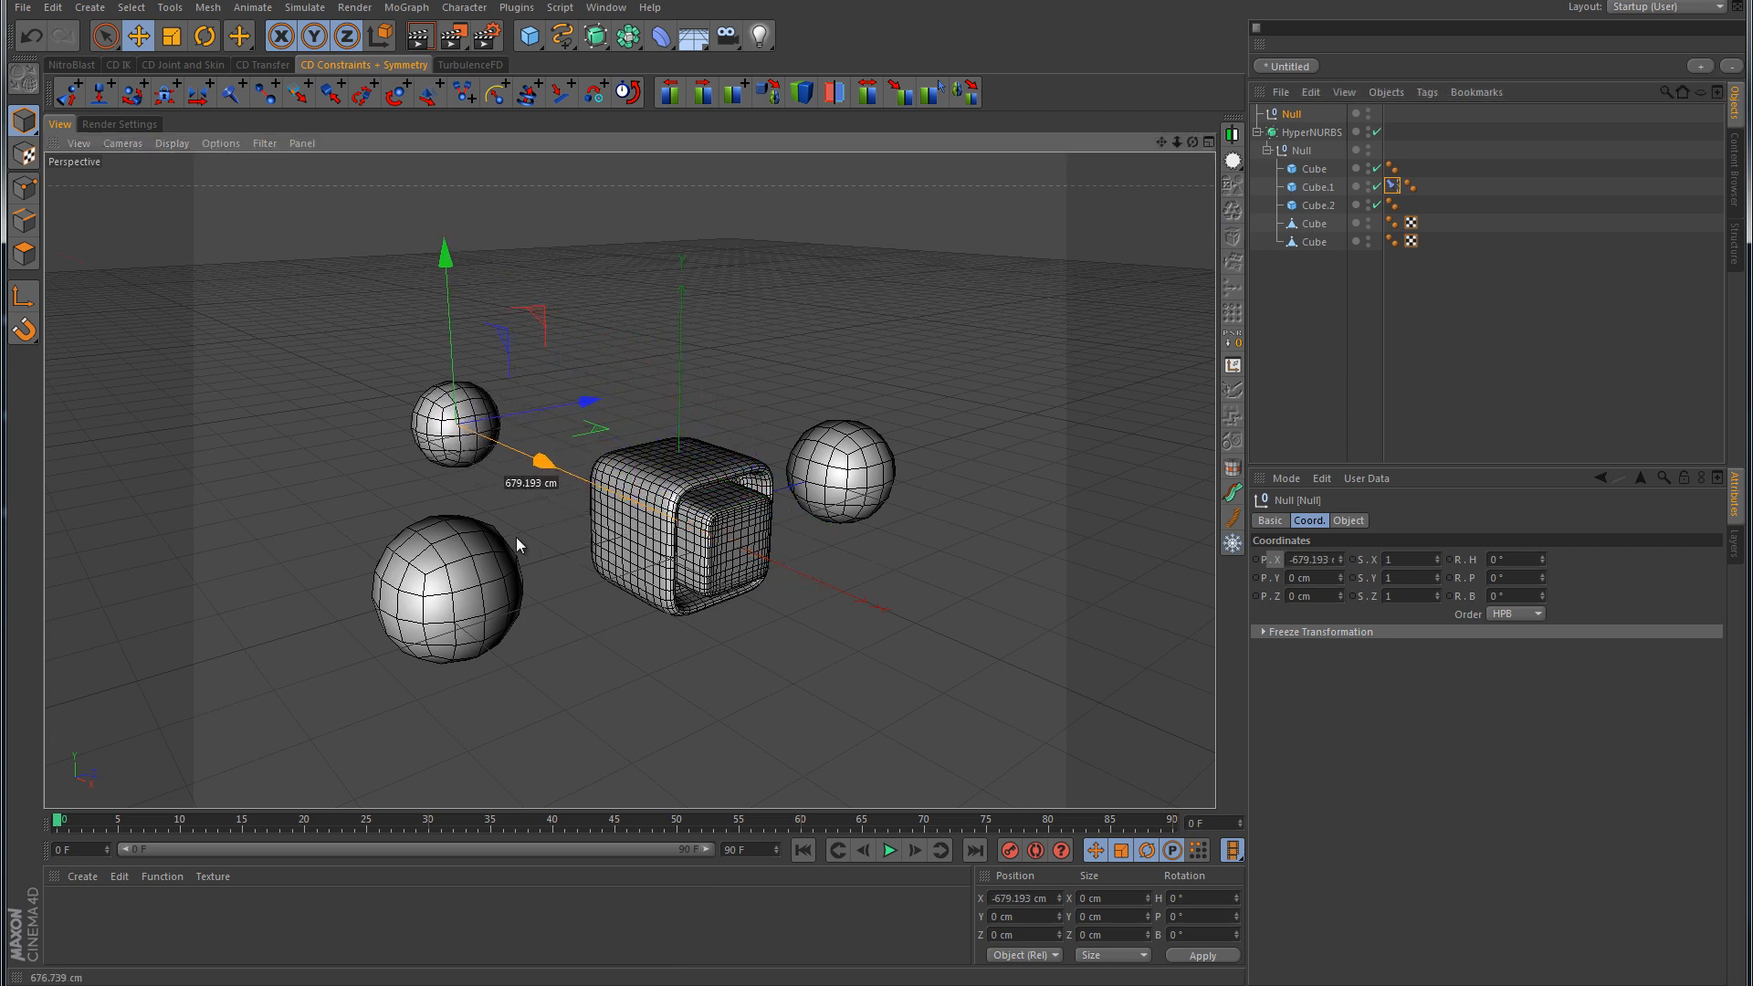
{"action": "left_click", "coordinate": [888, 850]}
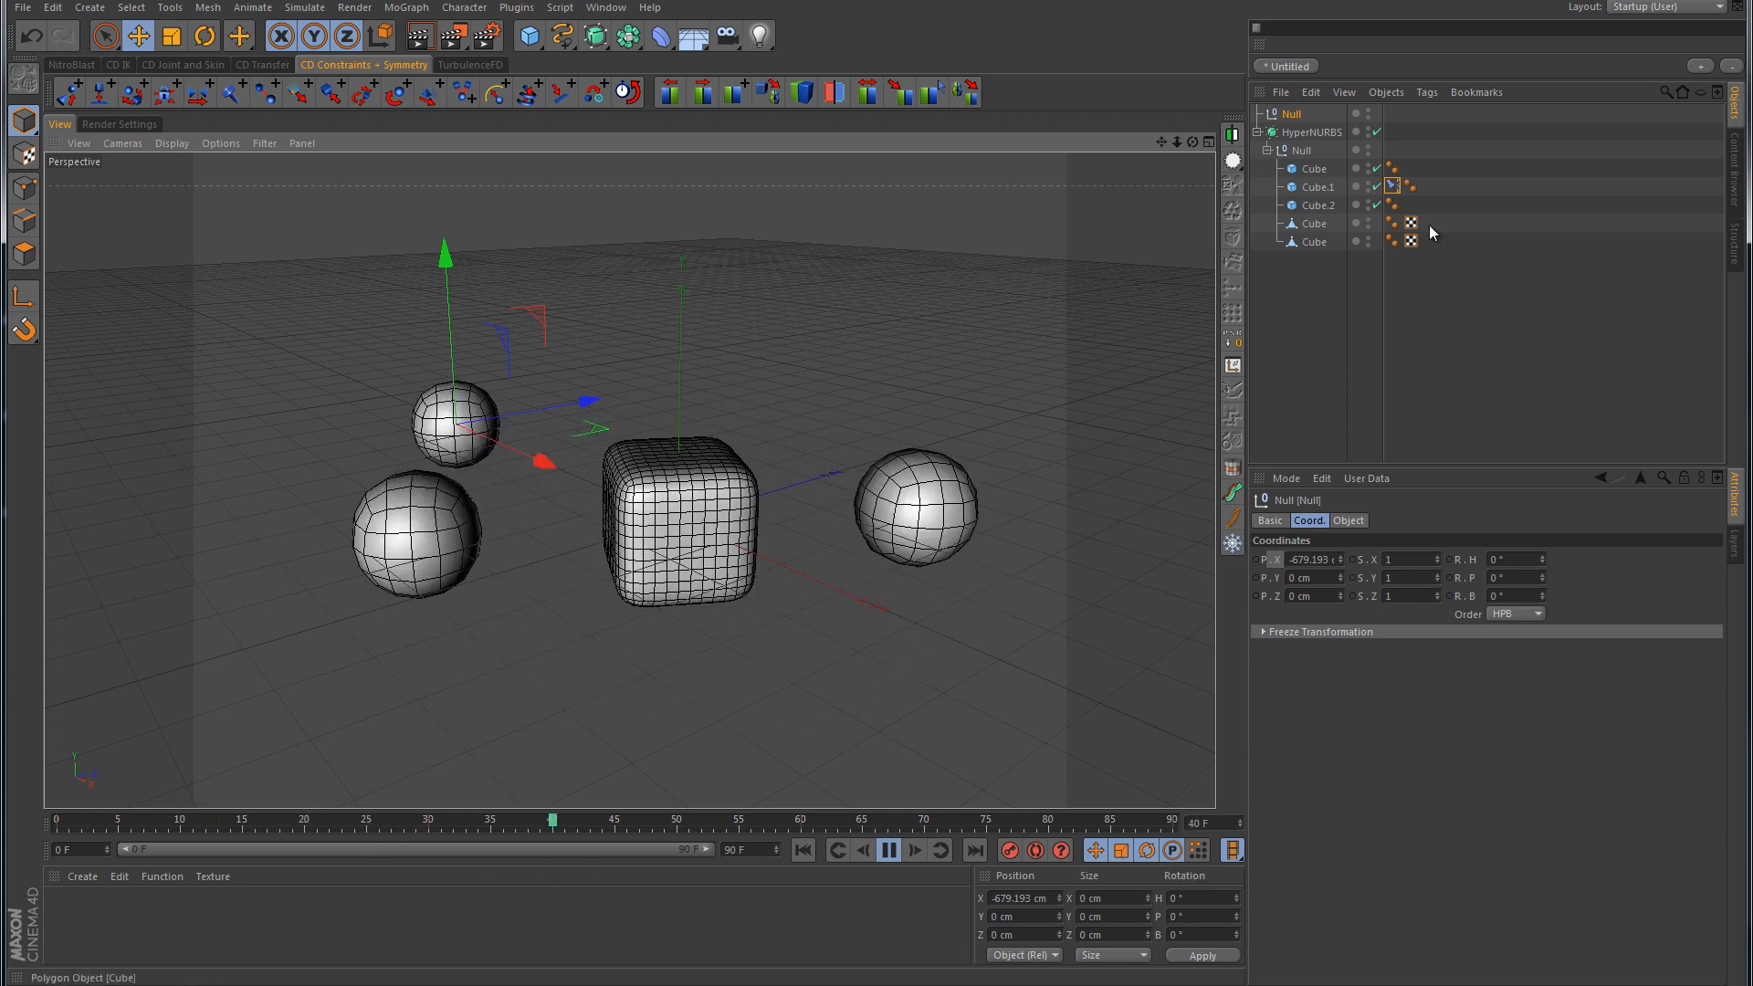
Step: Make Cube.1's constraint also follow its target's rotation, then stop playback and return to frame 0
{"action": "left_click", "coordinate": [1393, 187]}
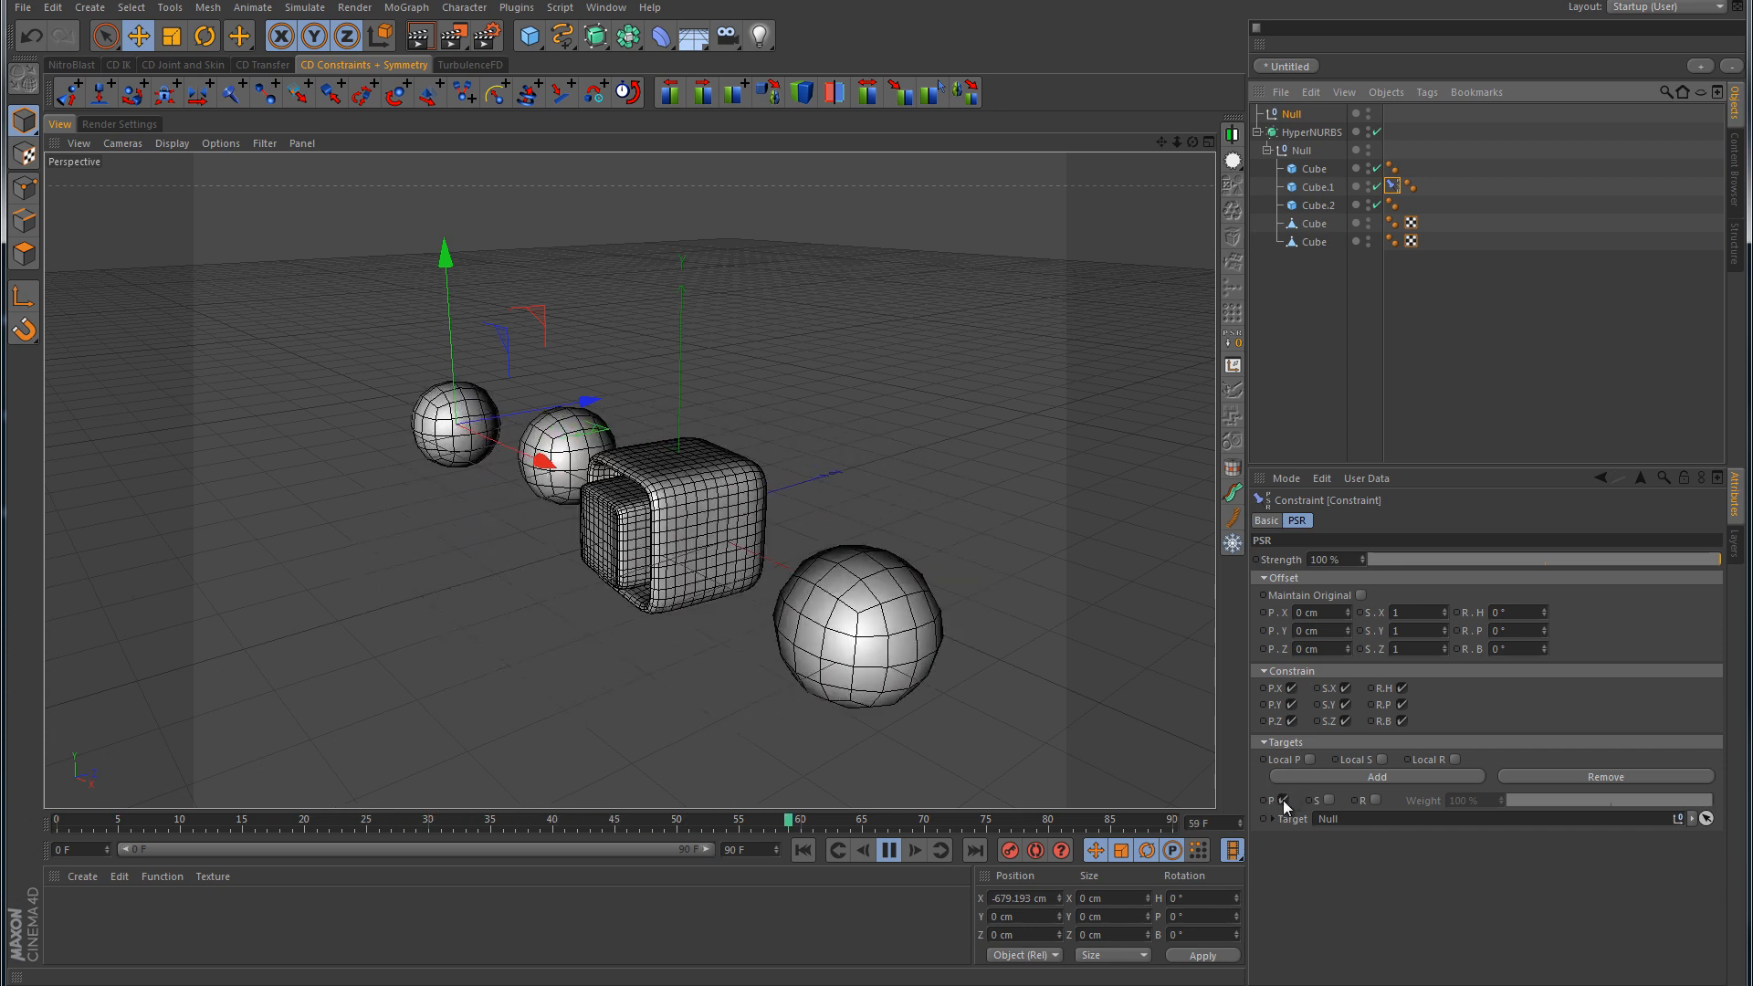
{"action": "left_click", "coordinate": [1374, 799]}
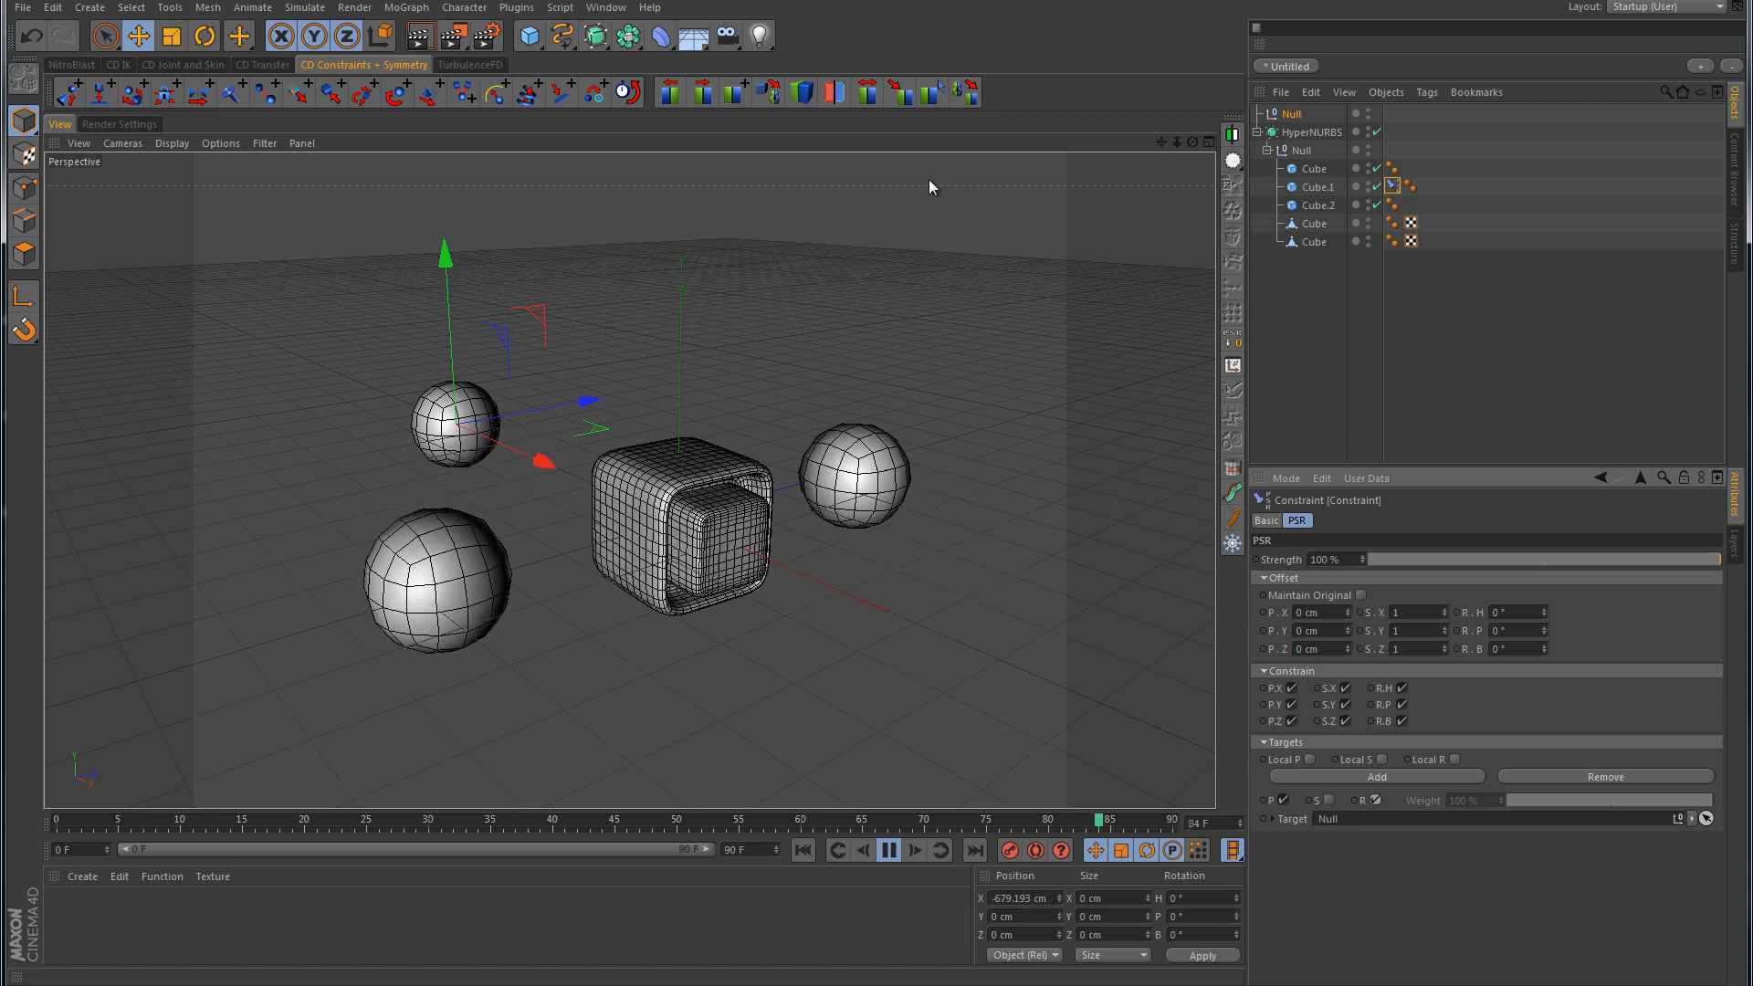
{"action": "left_click", "coordinate": [888, 850]}
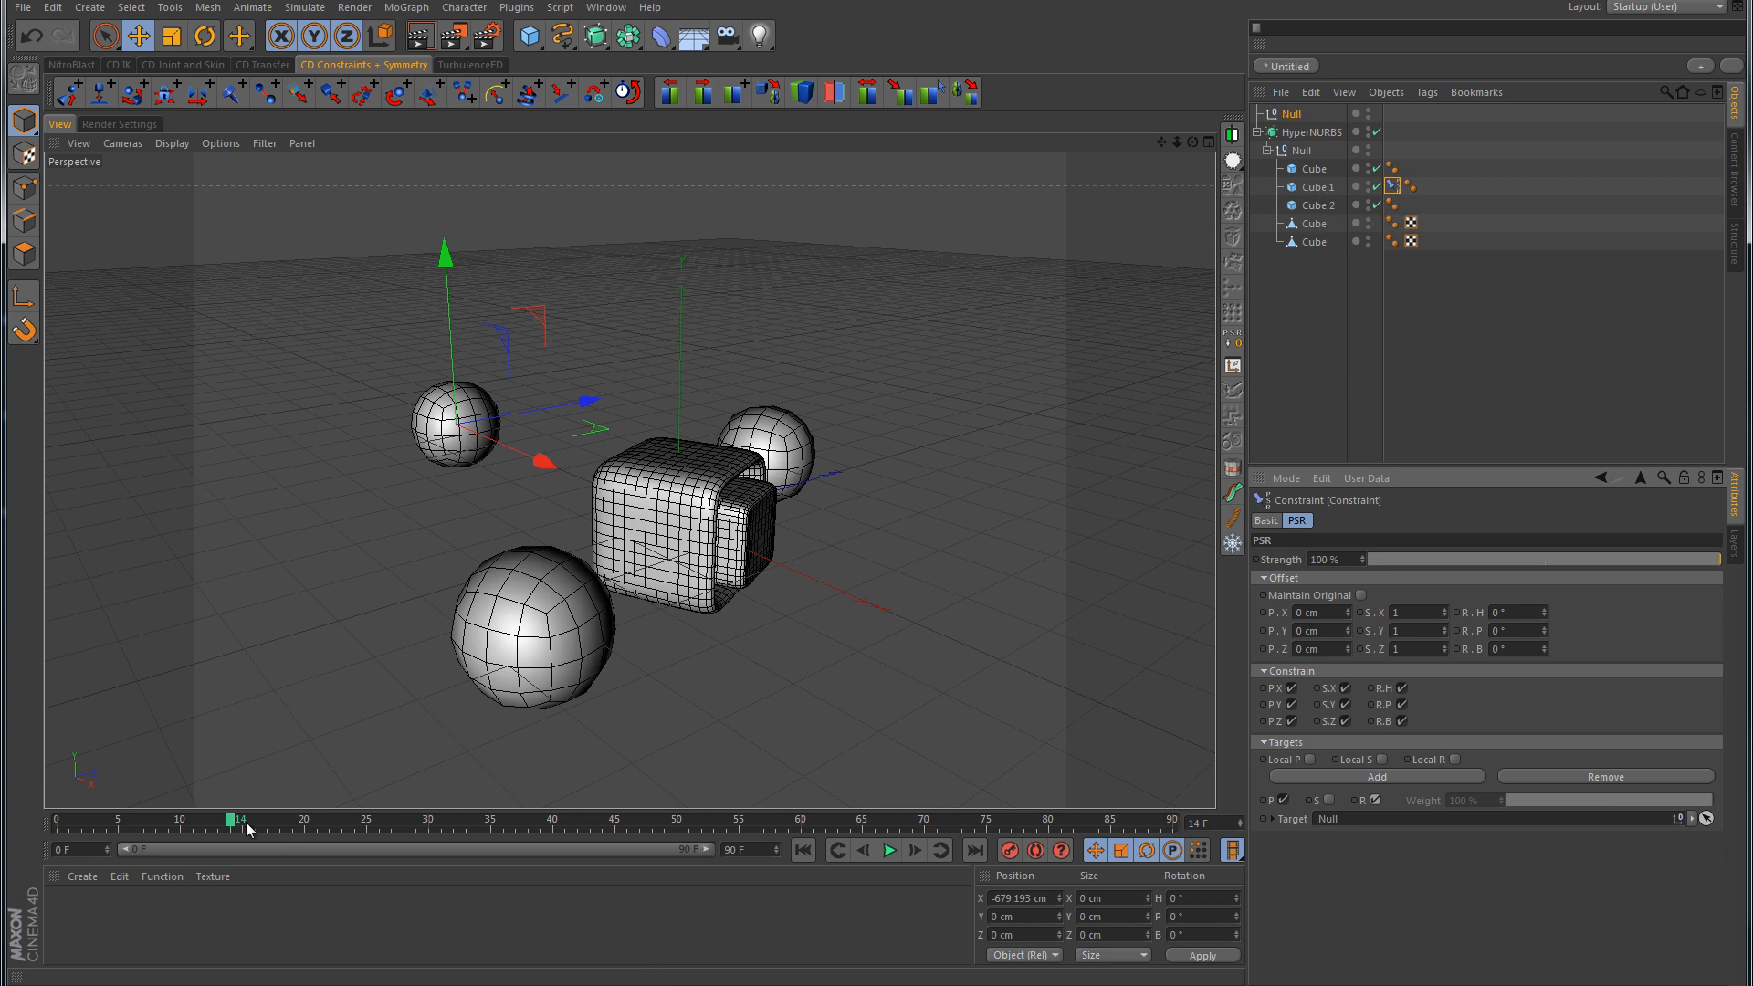
{"action": "left_click_drag", "start_coordinate": [234, 821], "coordinate": [31, 831]}
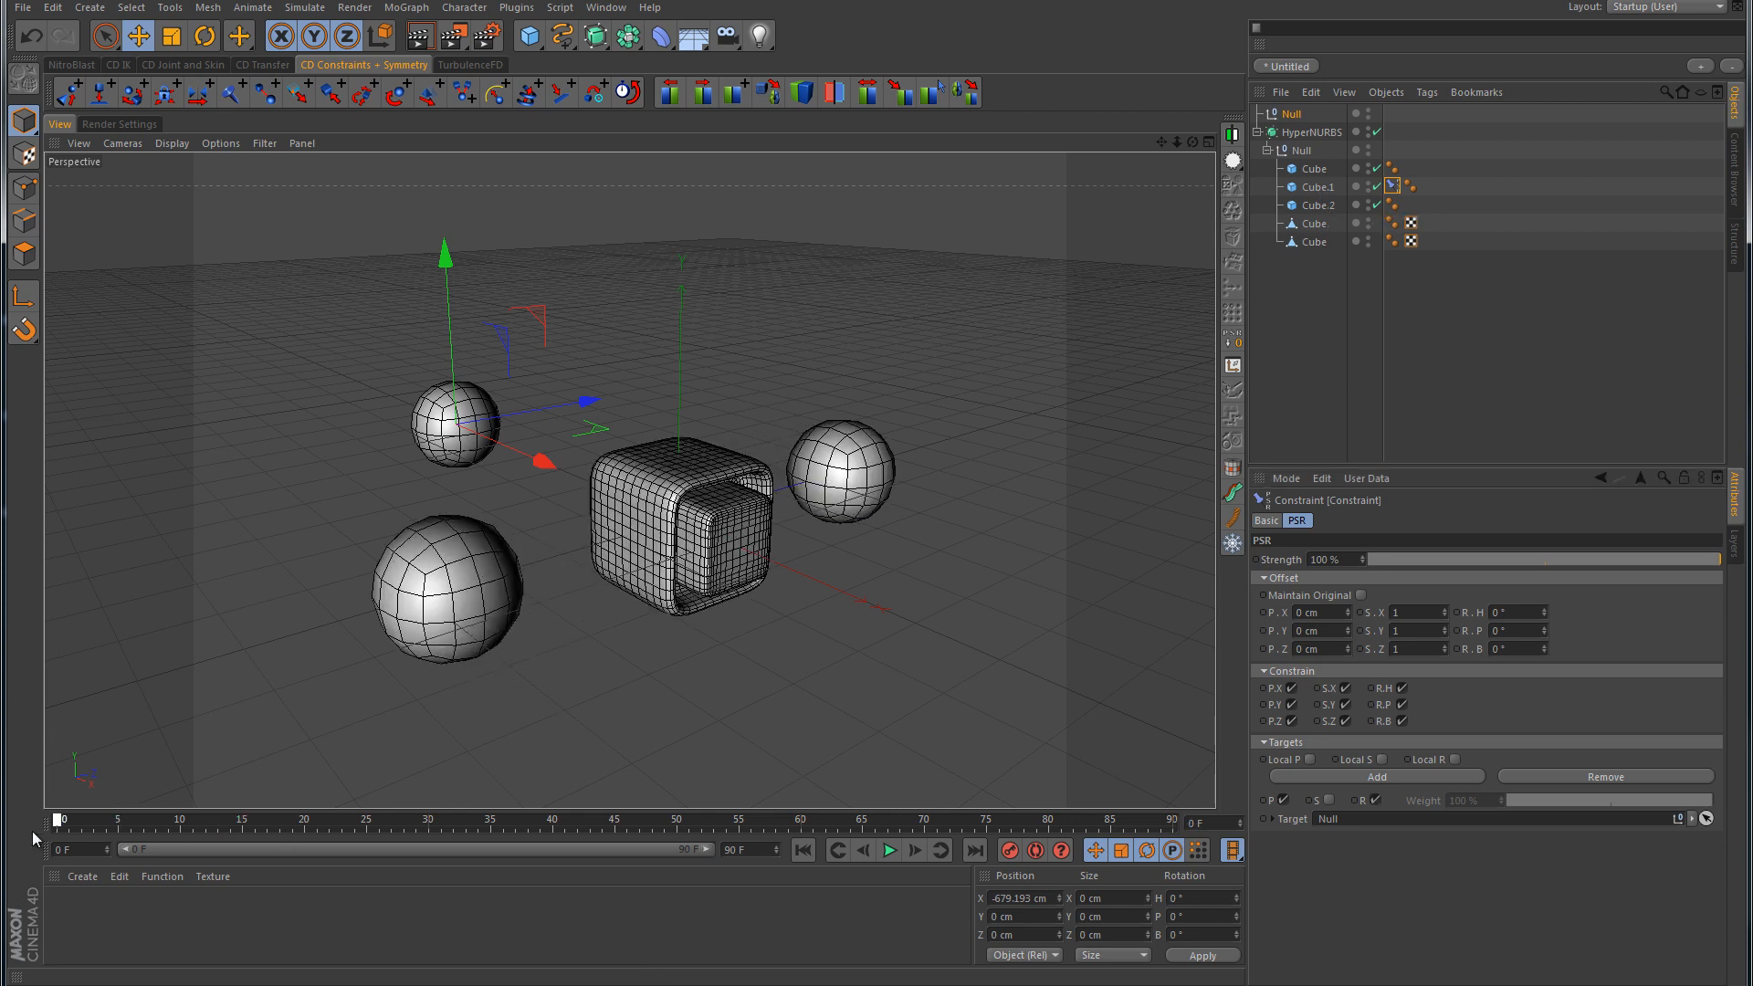
Step: Keyframe the root-level Null's X position on frame 0 and at about -1859 cm on frame 90
{"action": "left_click", "coordinate": [1293, 115]}
{"action": "left_click", "coordinate": [1256, 561], "text": "ctrl"}
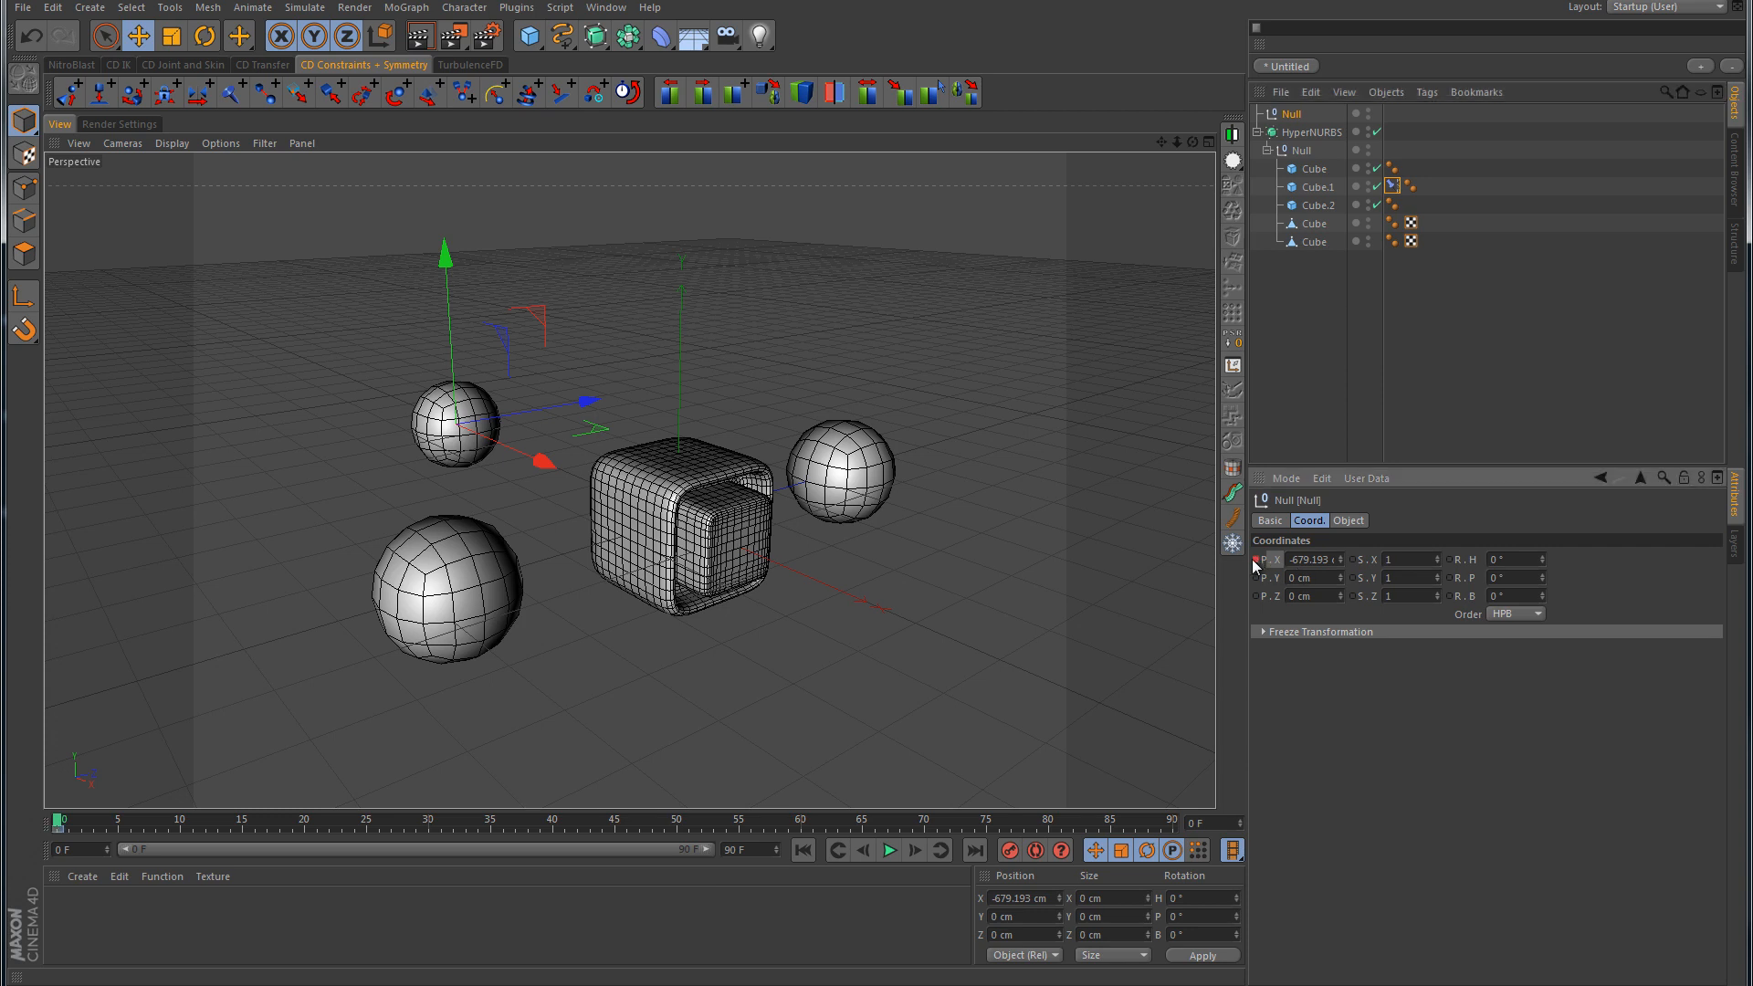
{"action": "left_click_drag", "start_coordinate": [62, 830], "coordinate": [1187, 829]}
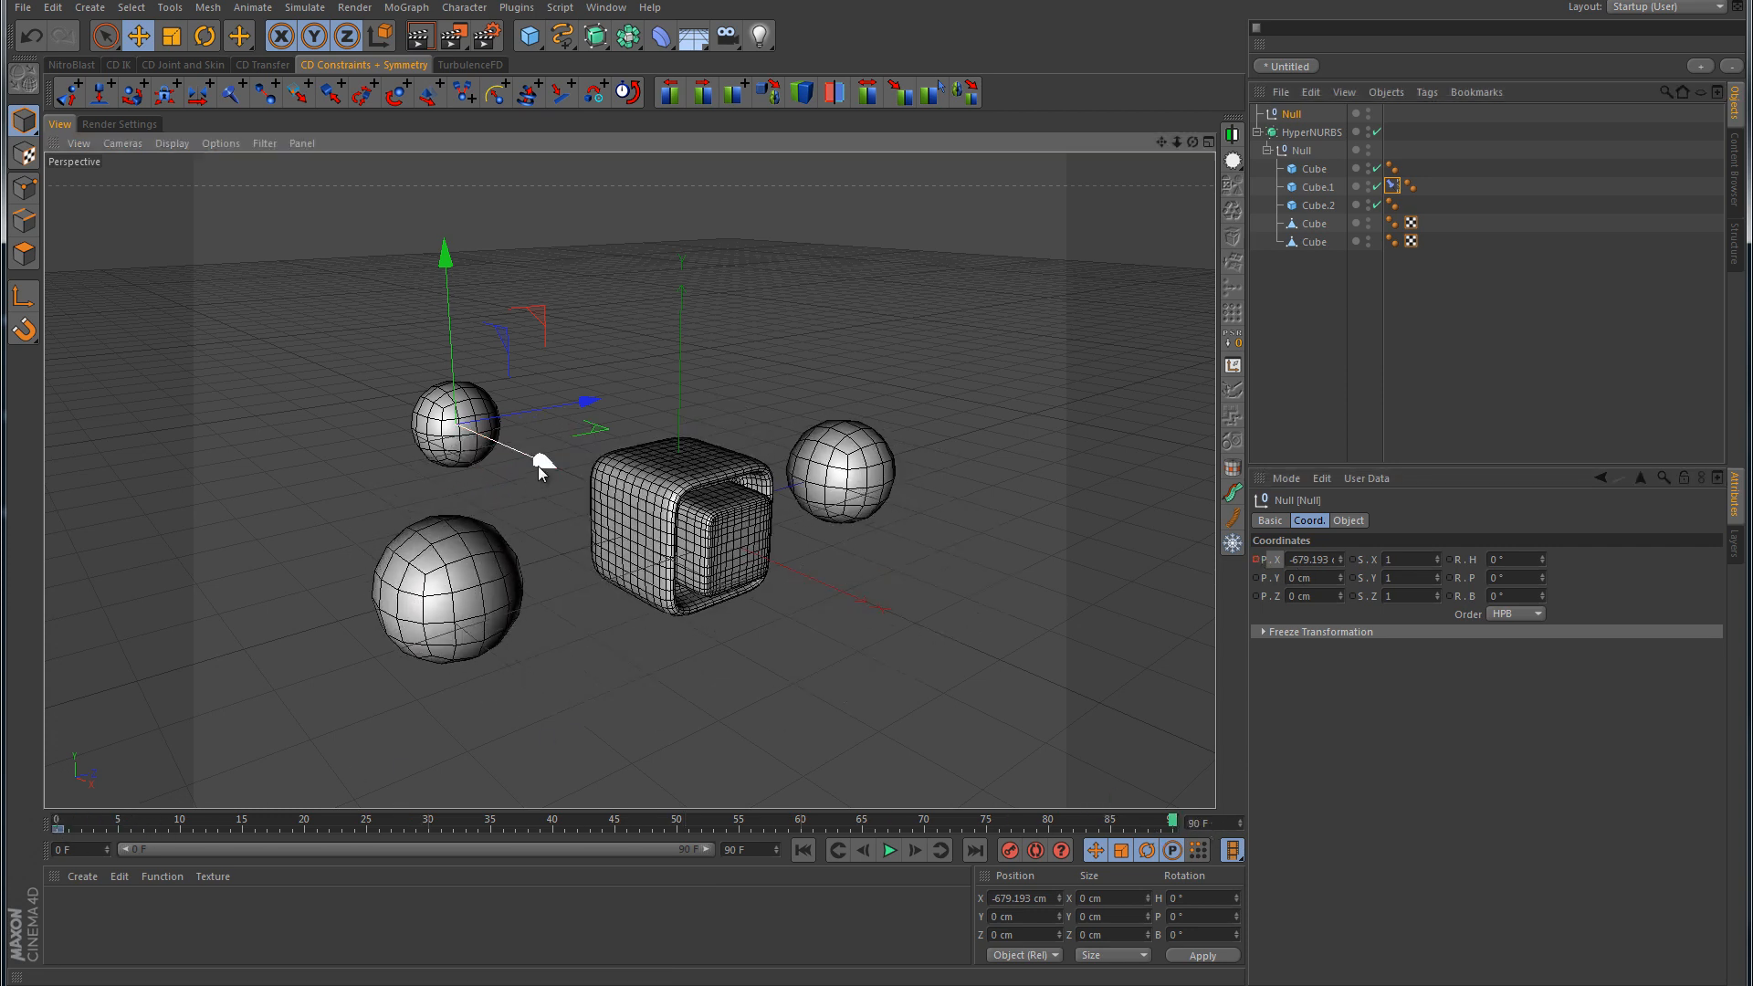
{"action": "left_click_drag", "start_coordinate": [538, 463], "coordinate": [290, 462]}
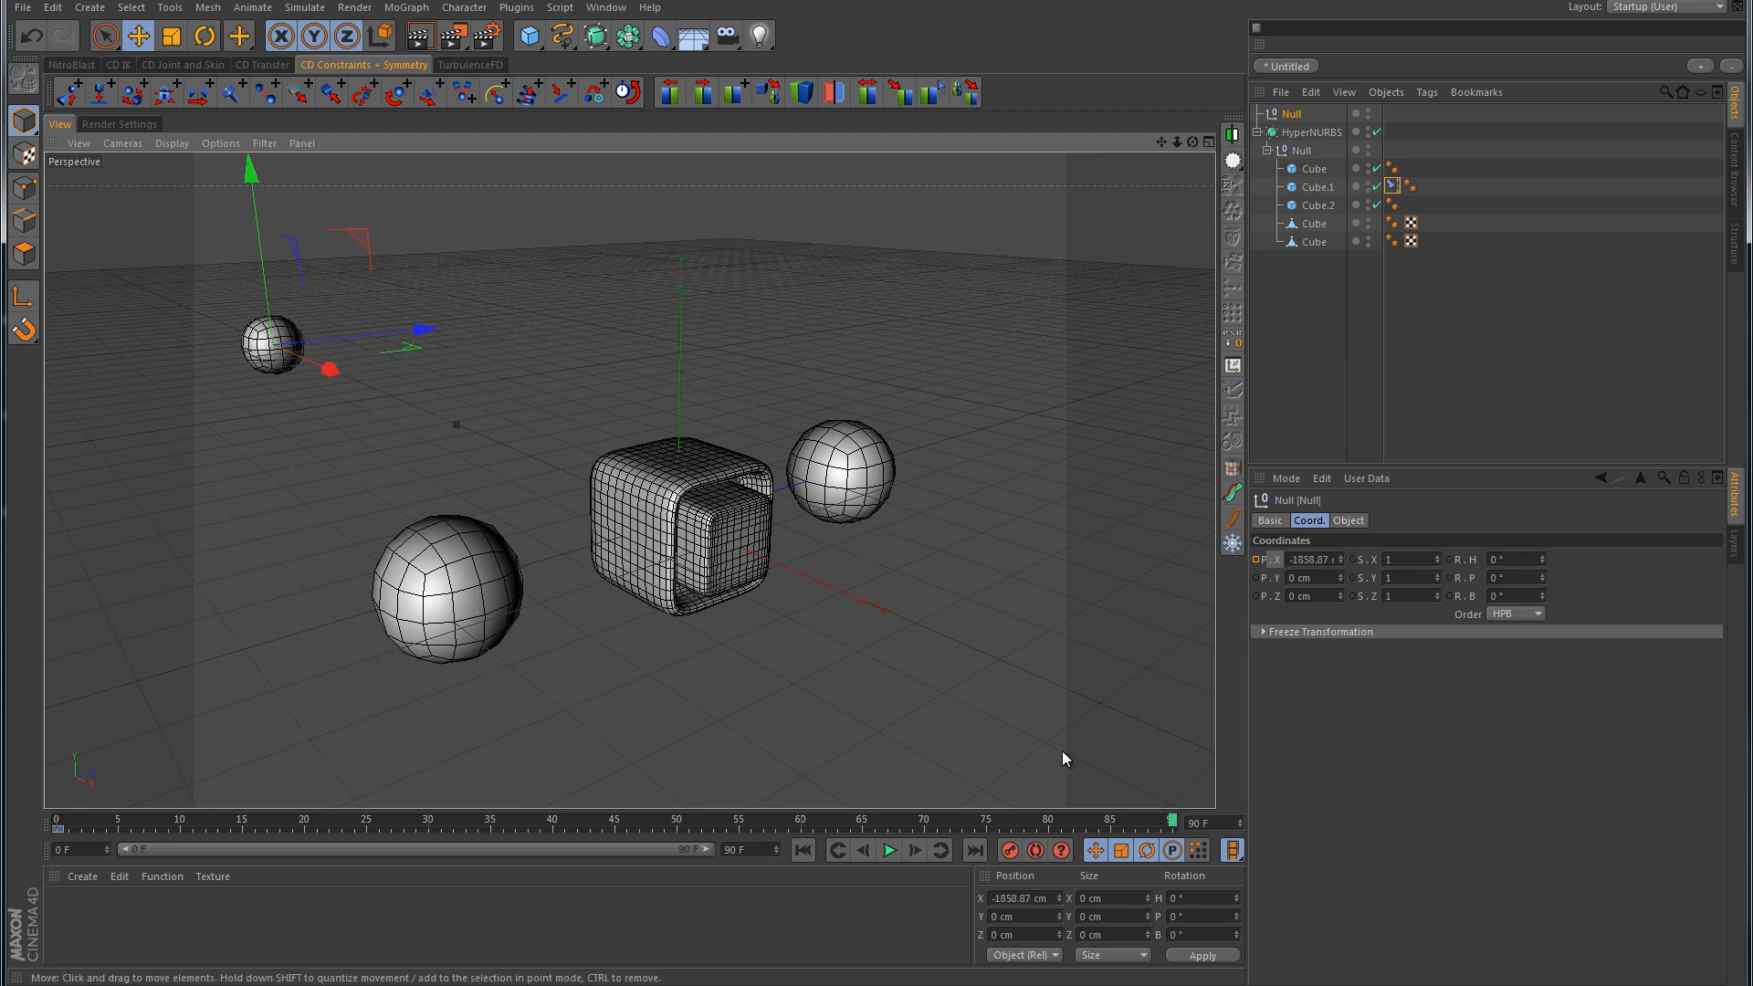
{"action": "left_click", "coordinate": [1257, 560]}
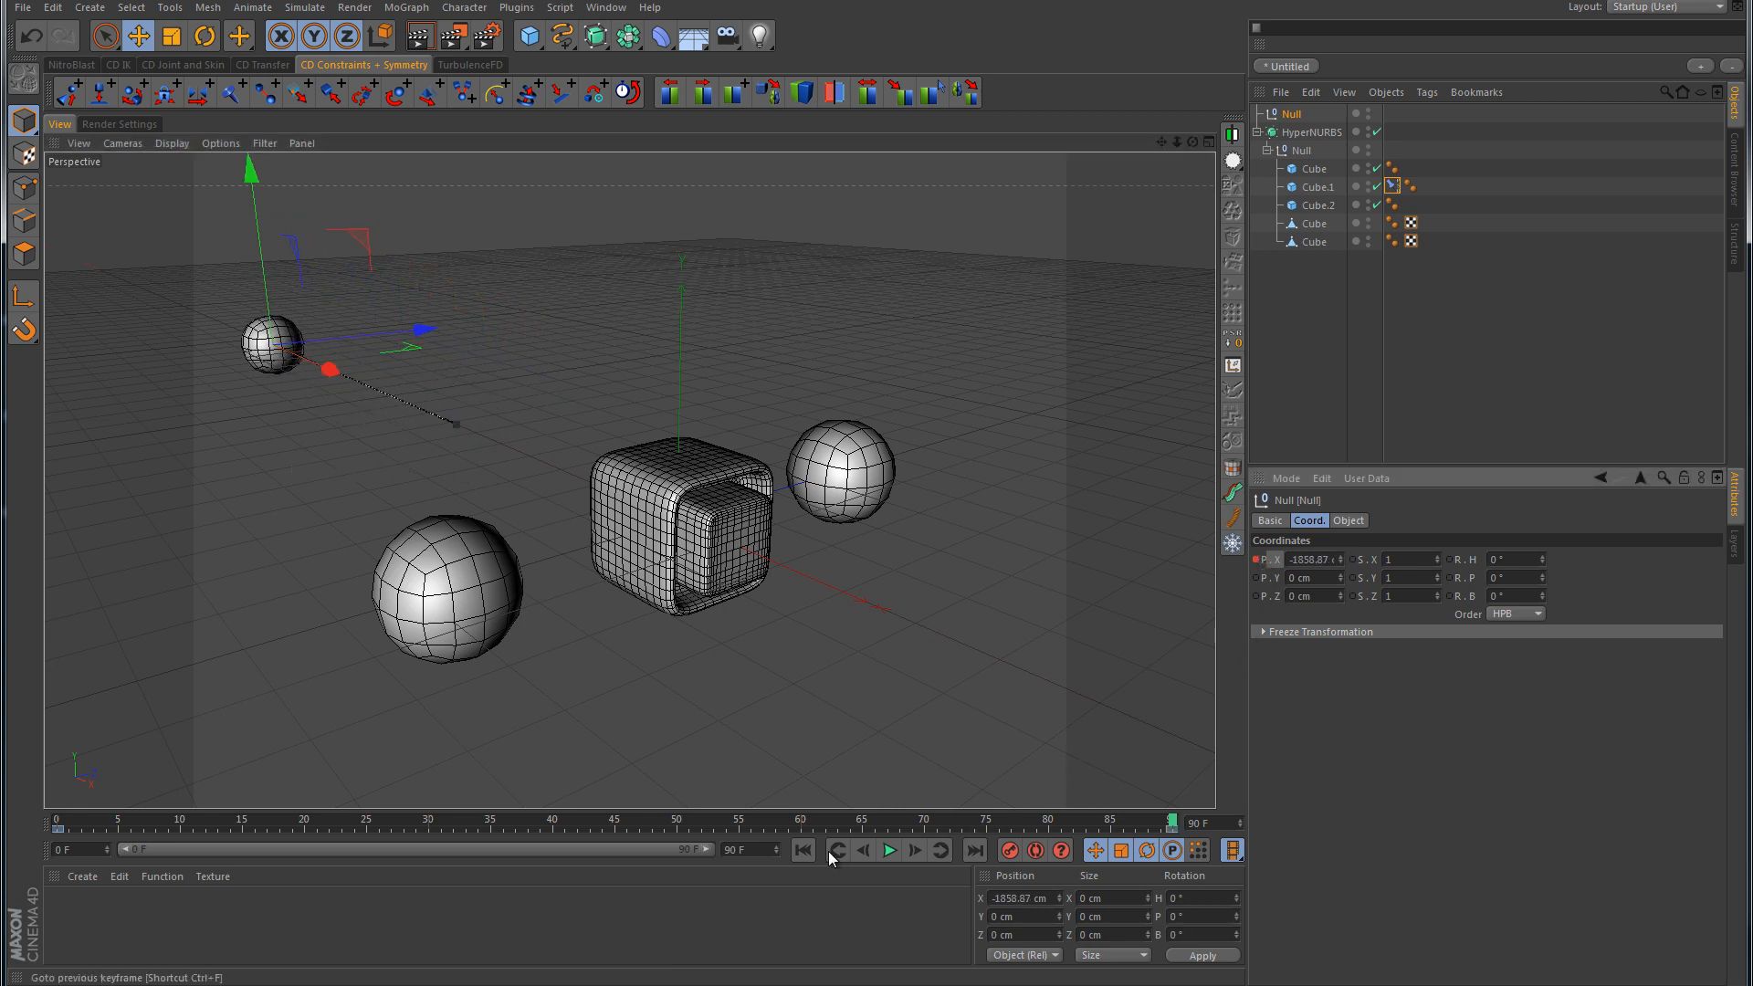
Step: Return to the first frame, deselect everything and play the animation to examine Cube.1's constrained movement
{"action": "left_click", "coordinate": [804, 851]}
{"action": "left_click", "coordinate": [1499, 318]}
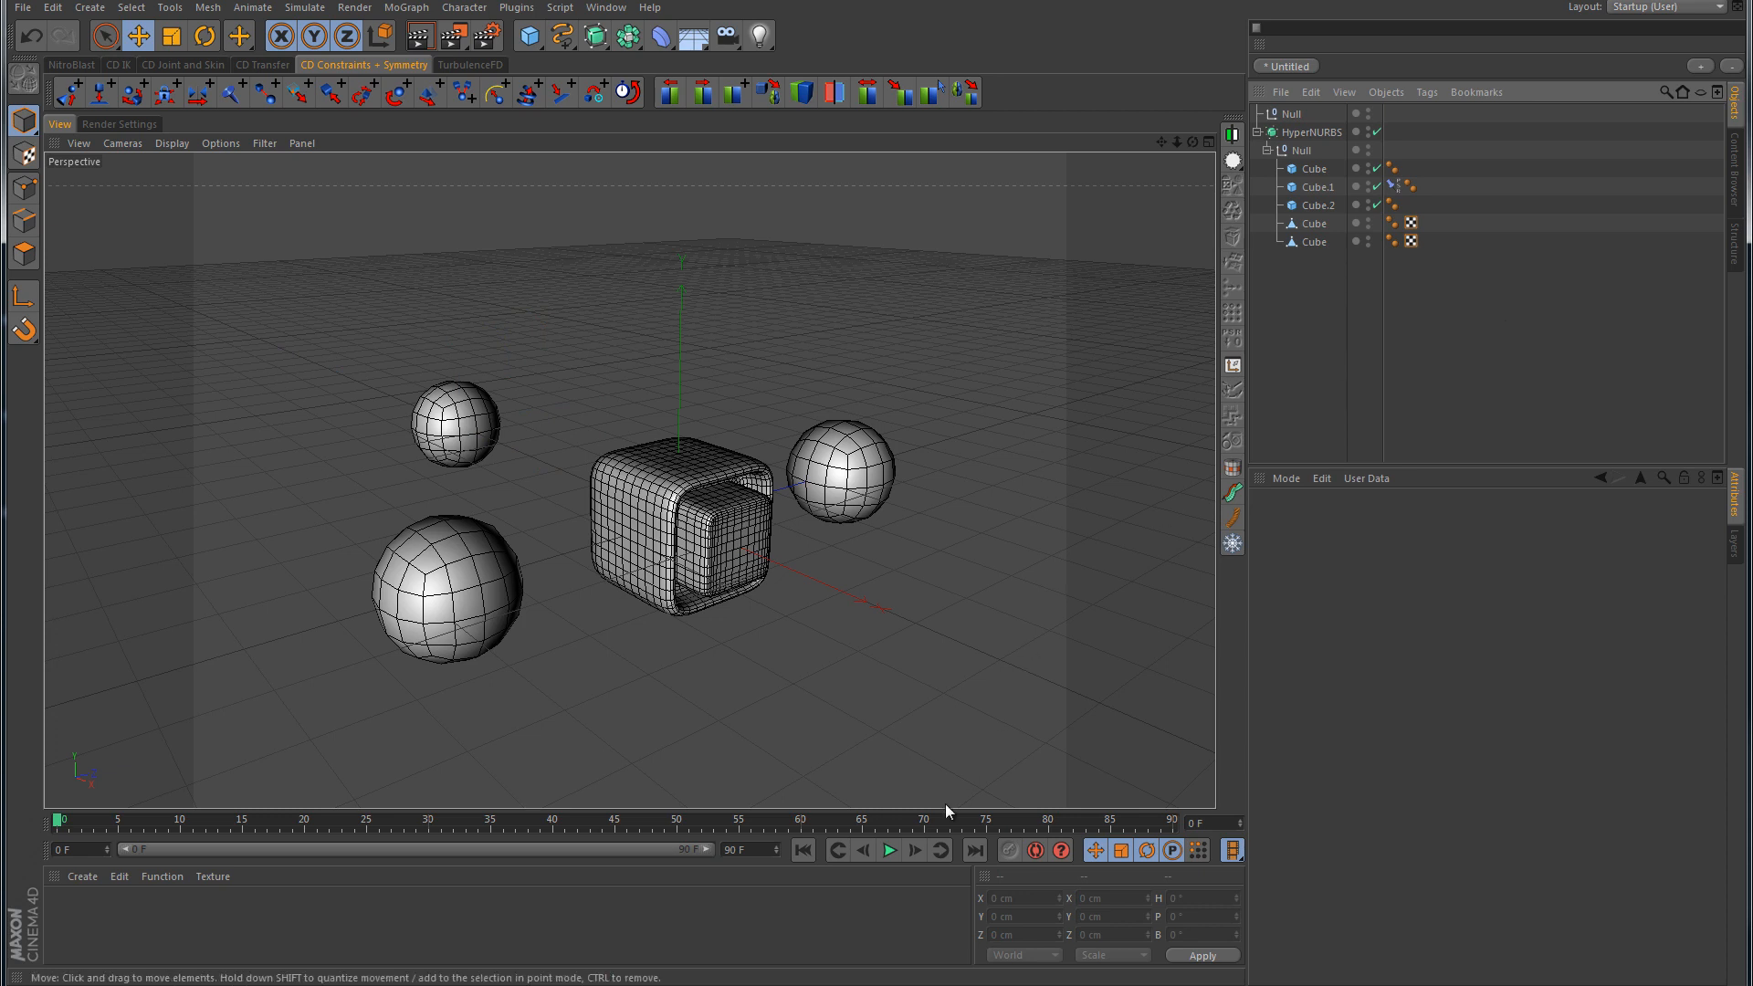
{"action": "left_click", "coordinate": [886, 849]}
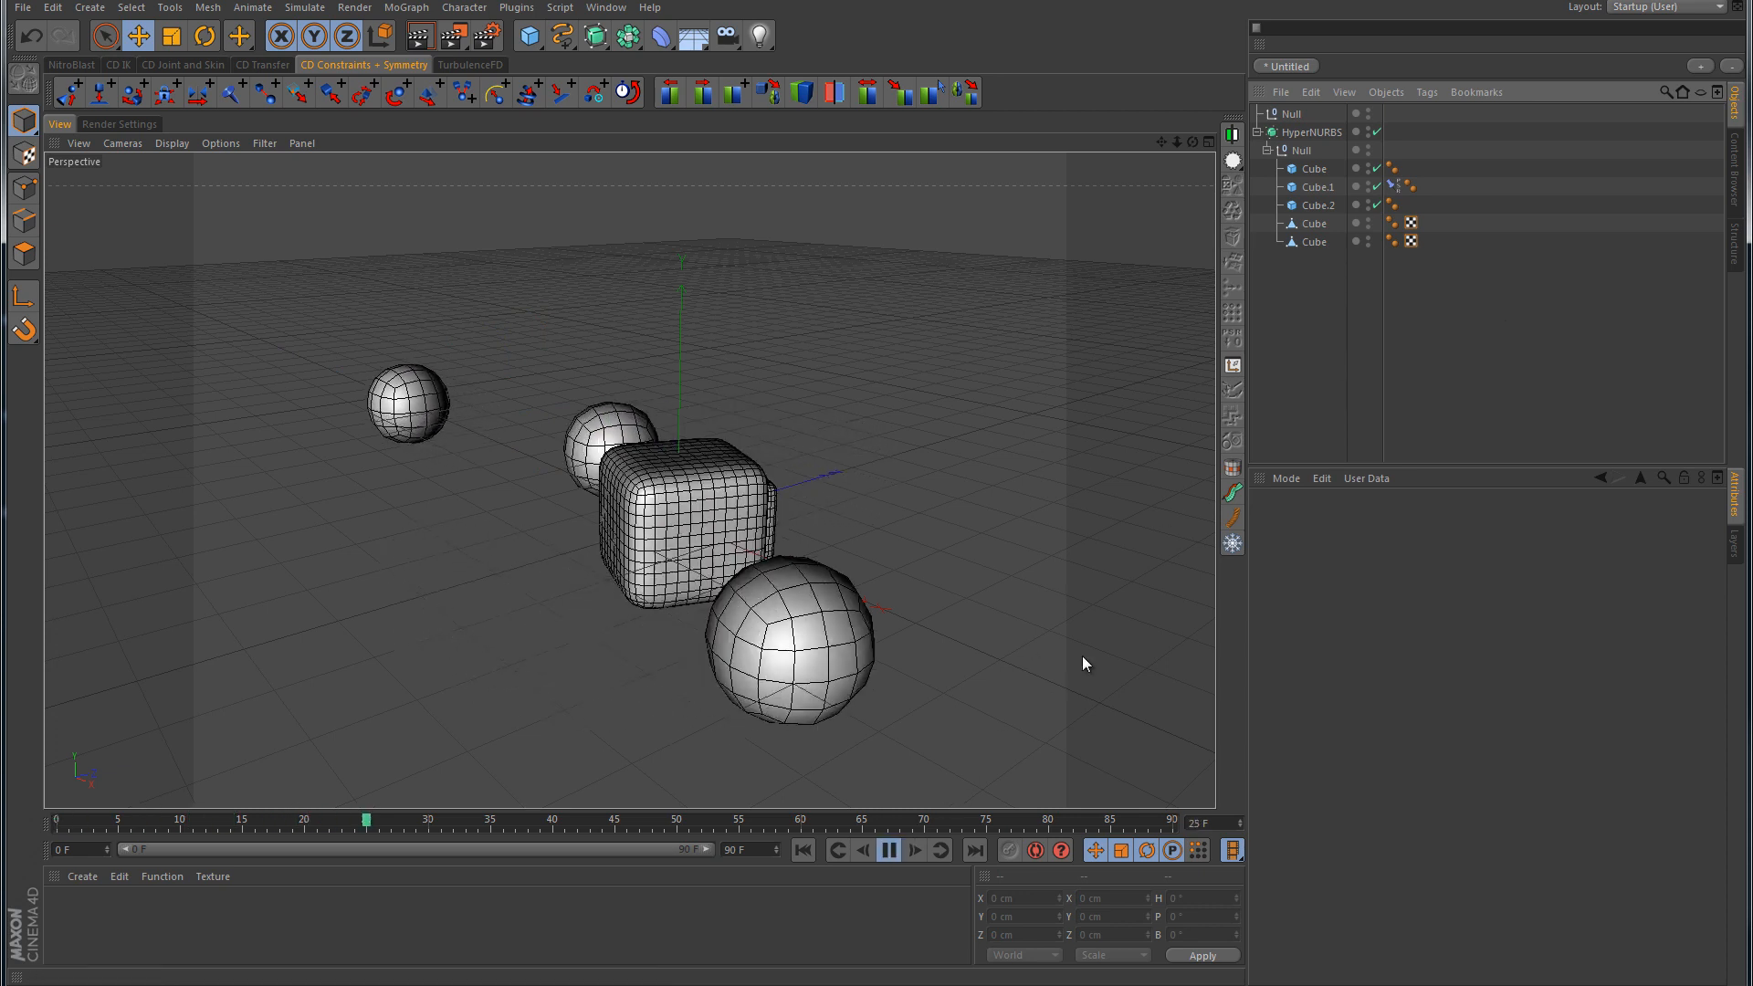